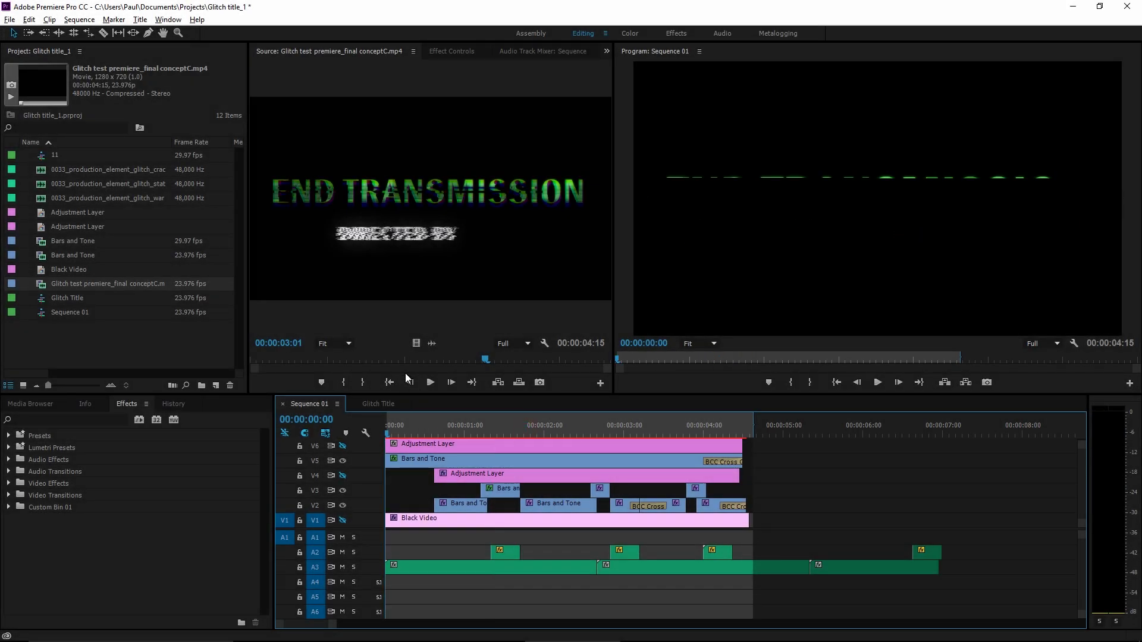
Step: Preview the END TRANSMISSION title, park at 00:00:03:12 and select the V5 Bars and Tone clip
drag(426, 423, 294, 414)
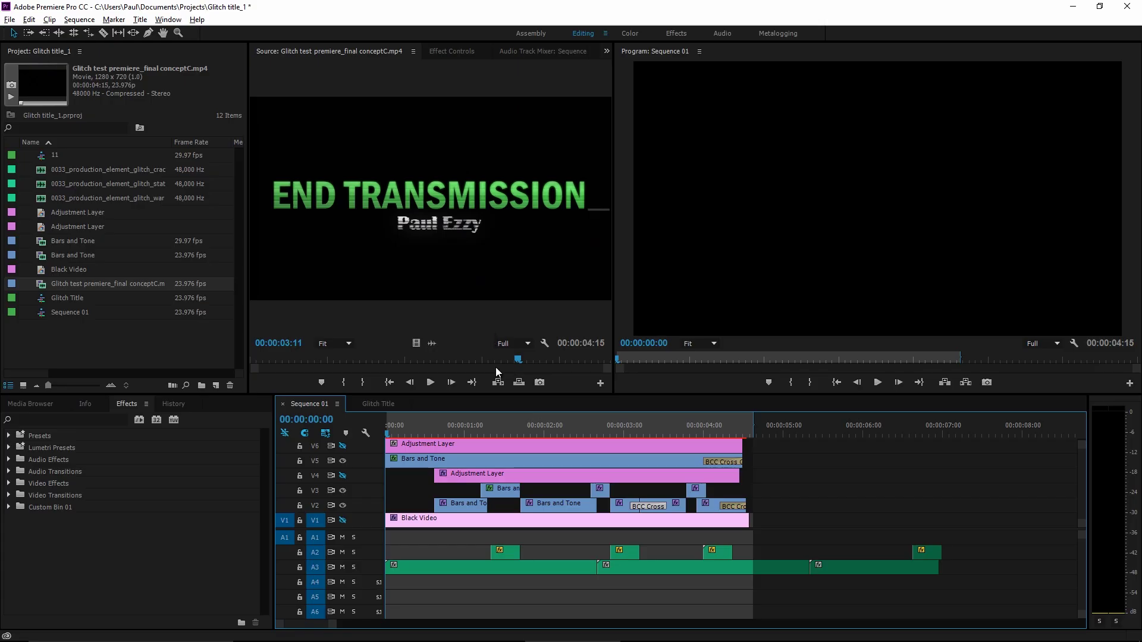
mouse_move(516, 359)
mouse_down()
mouse_move(499, 358)
mouse_move(520, 360)
mouse_up()
click(665, 426)
click(674, 457)
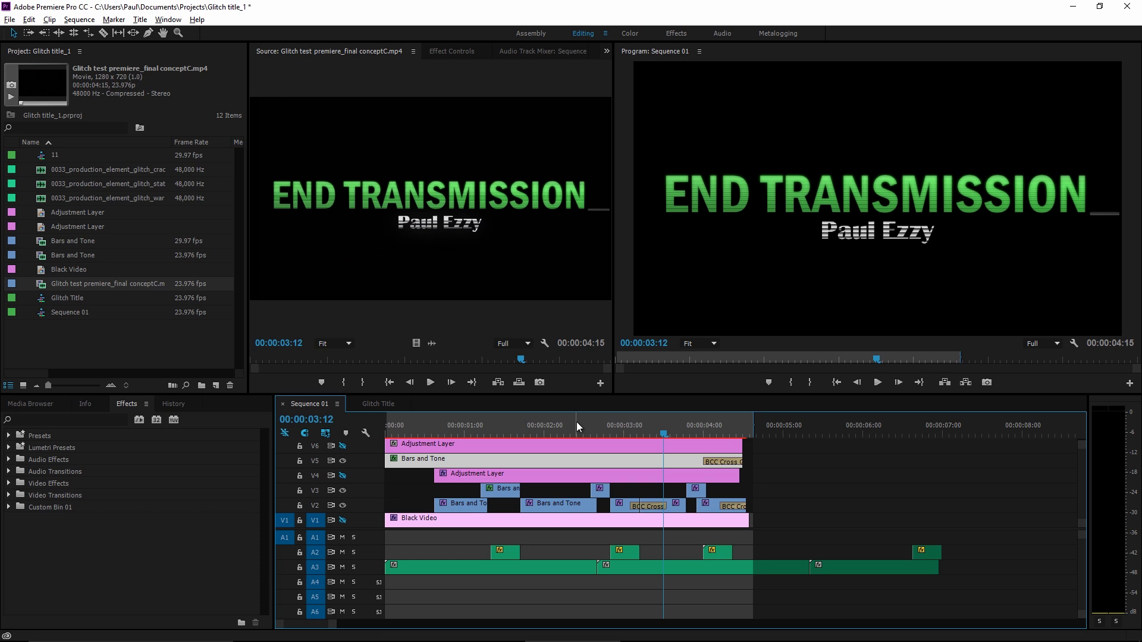
Step: Switch to the Glitch Title sequence and show Effect Controls for its V2 title clip
click(377, 404)
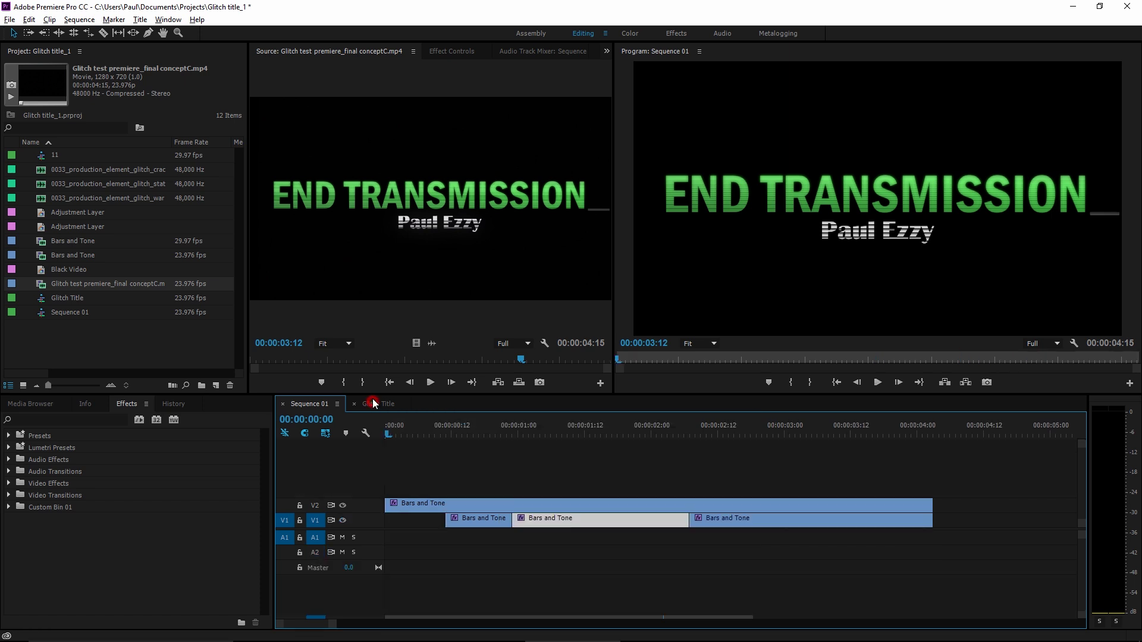
click(466, 504)
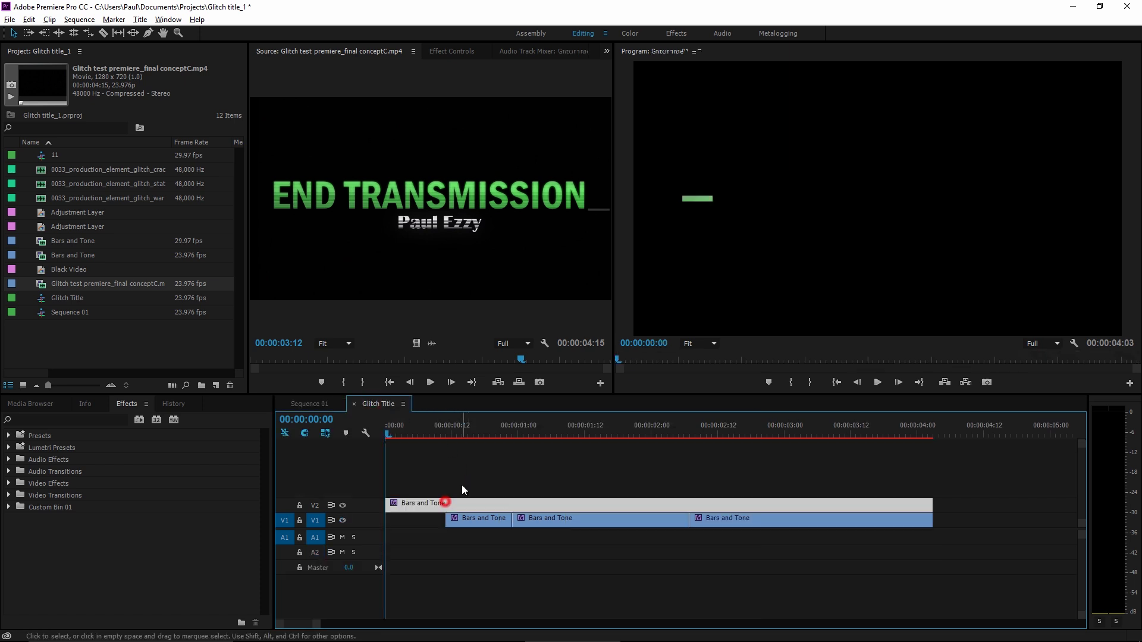
click(455, 49)
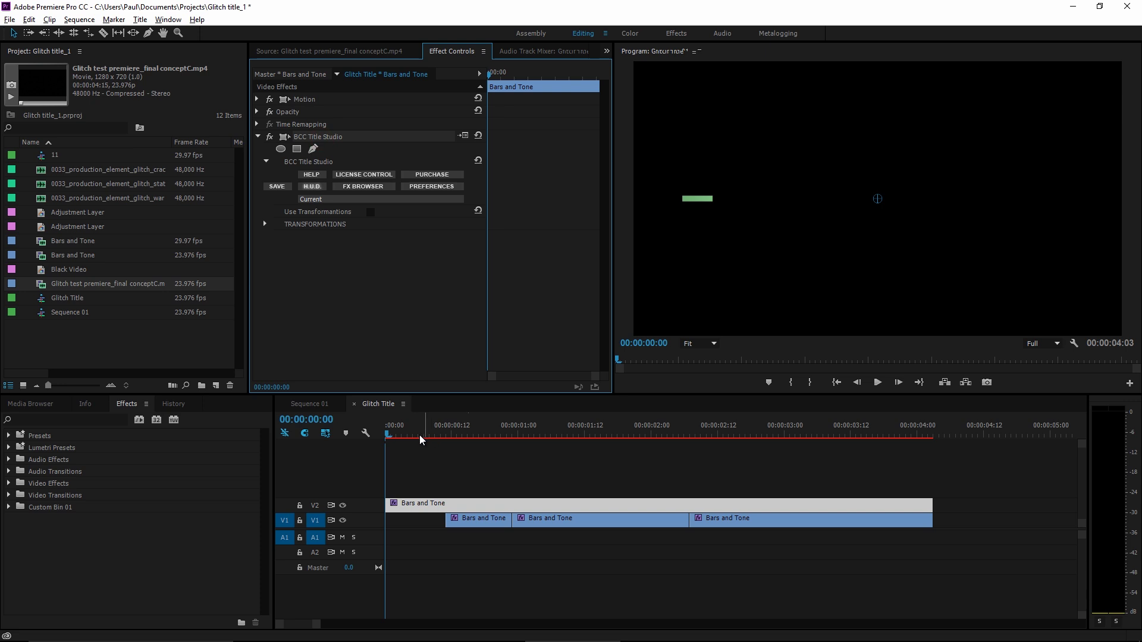
Step: Play the sequence, then park the playhead where DIRECTED BY appears
key(space)
mouse_move(443, 433)
mouse_down()
mouse_move(413, 433)
mouse_move(736, 436)
mouse_up()
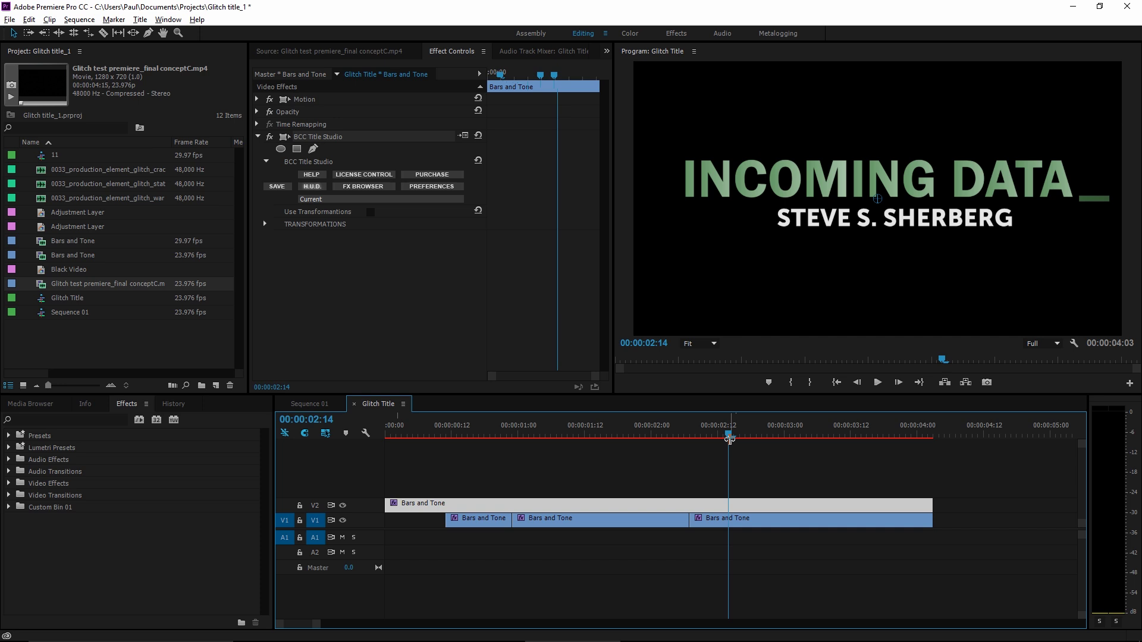
click(447, 430)
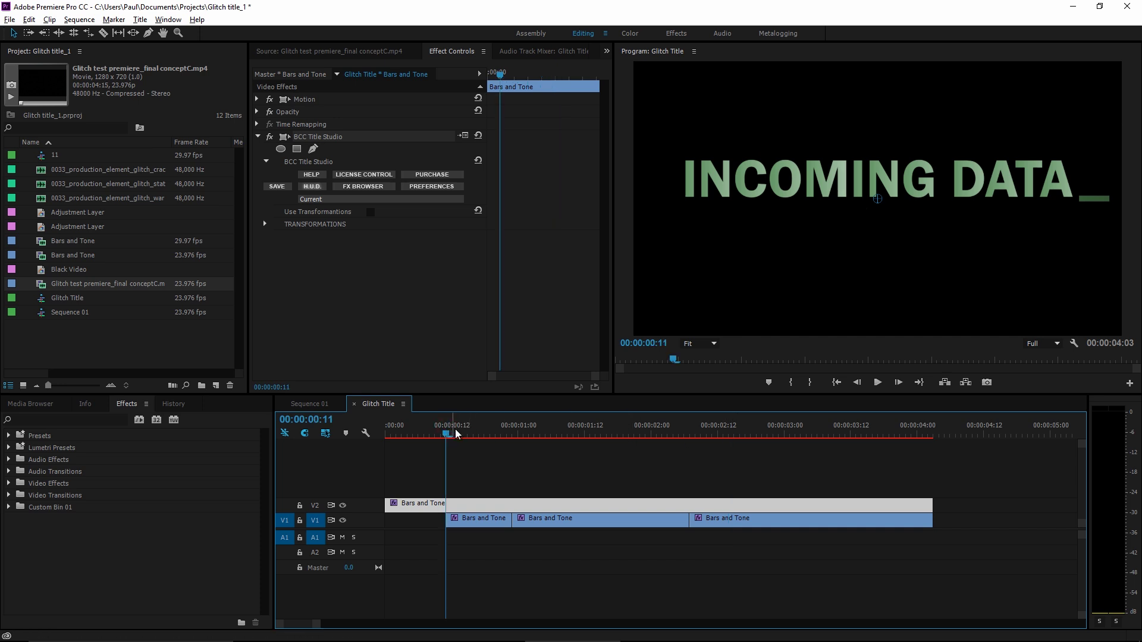
click(568, 430)
Step: Apply BCC Video Glitch from Video Effects > BCC10 Stylize to the DIRECTED BY clip
click(19, 486)
scroll(34, 498, down, 3)
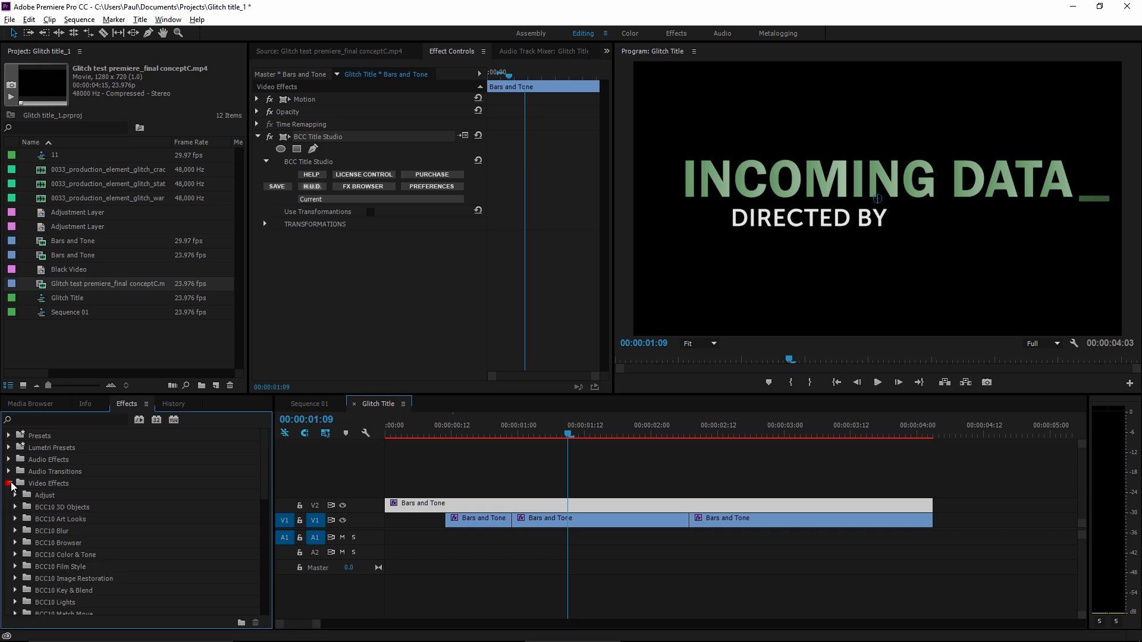
scroll(52, 533, down, 3)
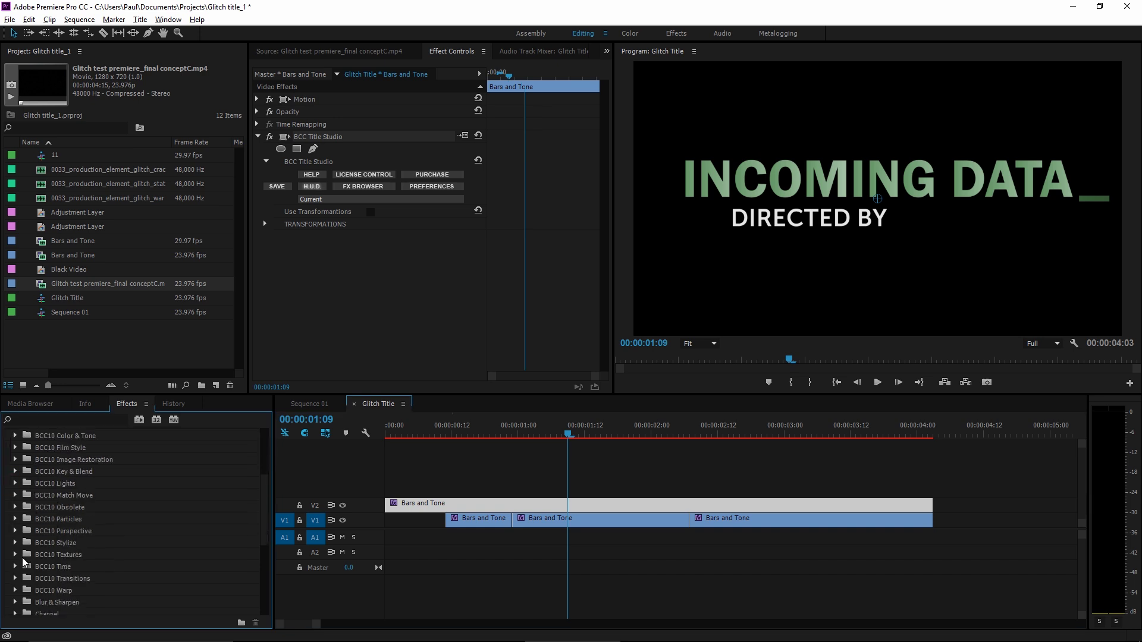
click(17, 546)
scroll(72, 543, down, 6)
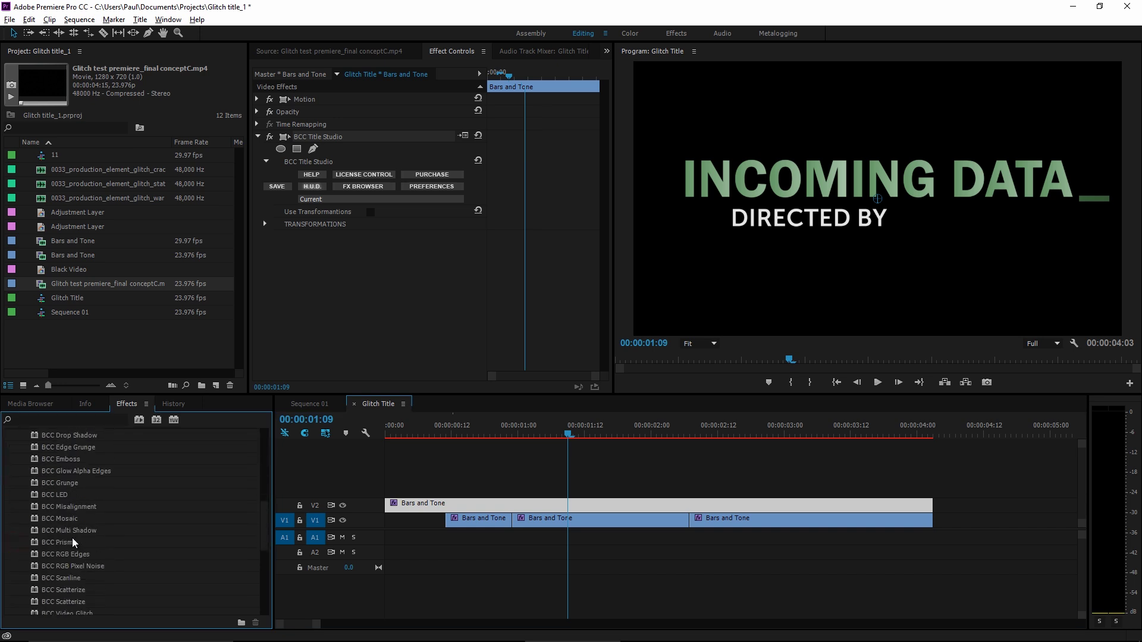
drag(80, 570, 564, 527)
Step: Preview the glitch near 00:00:01:09 and review Intensity 40, Interval 20, Duration 35
drag(538, 434, 619, 435)
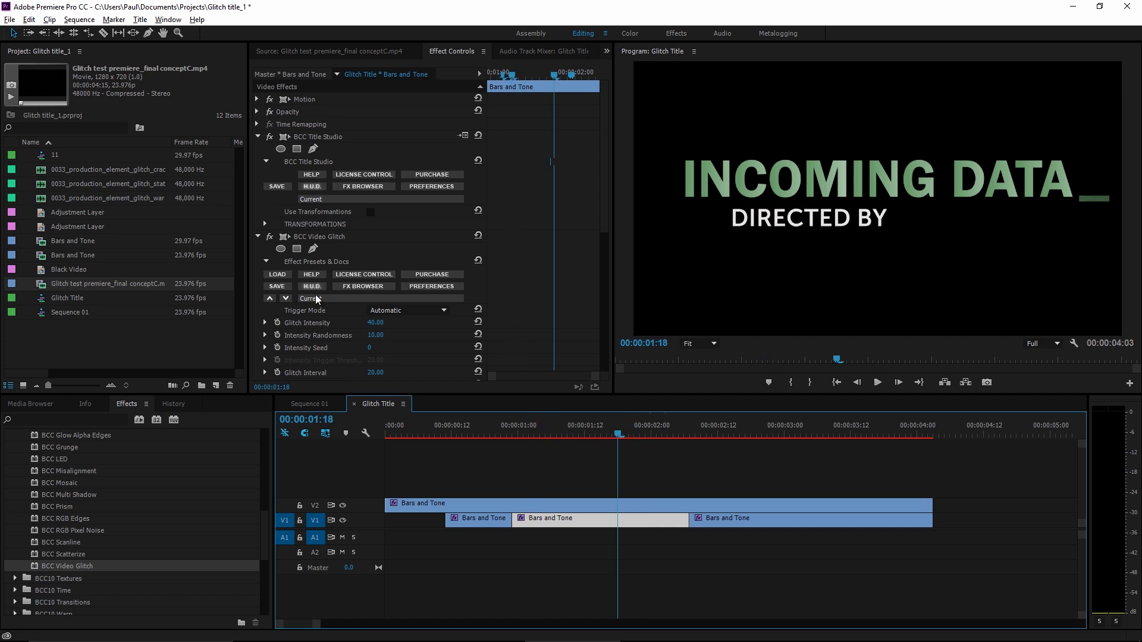
scroll(317, 314, down, 5)
scroll(317, 314, down, 2)
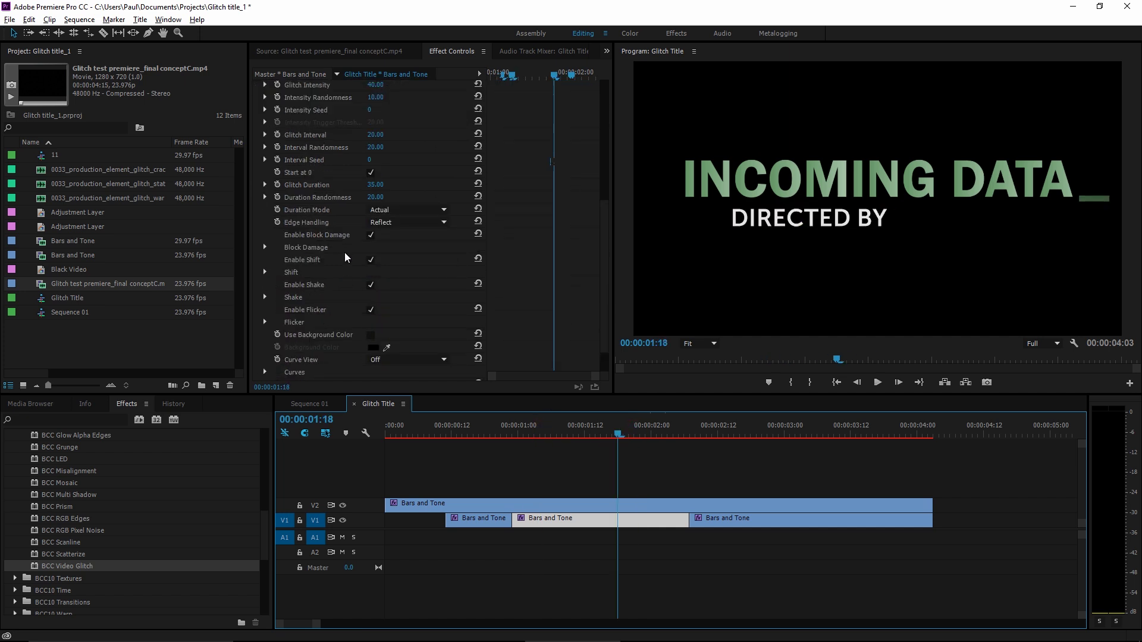
scroll(332, 316, up, 5)
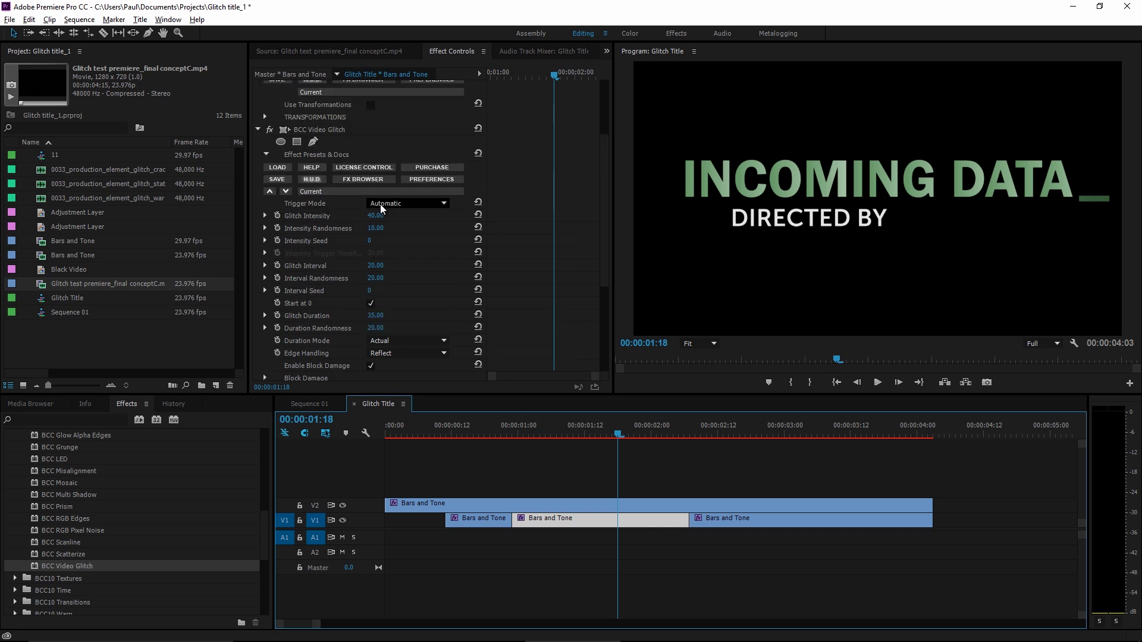
Step: In FX Browser, preview the 01_alt, Basis2, freeze blocks, Offset Timing and line dupe presets
click(353, 182)
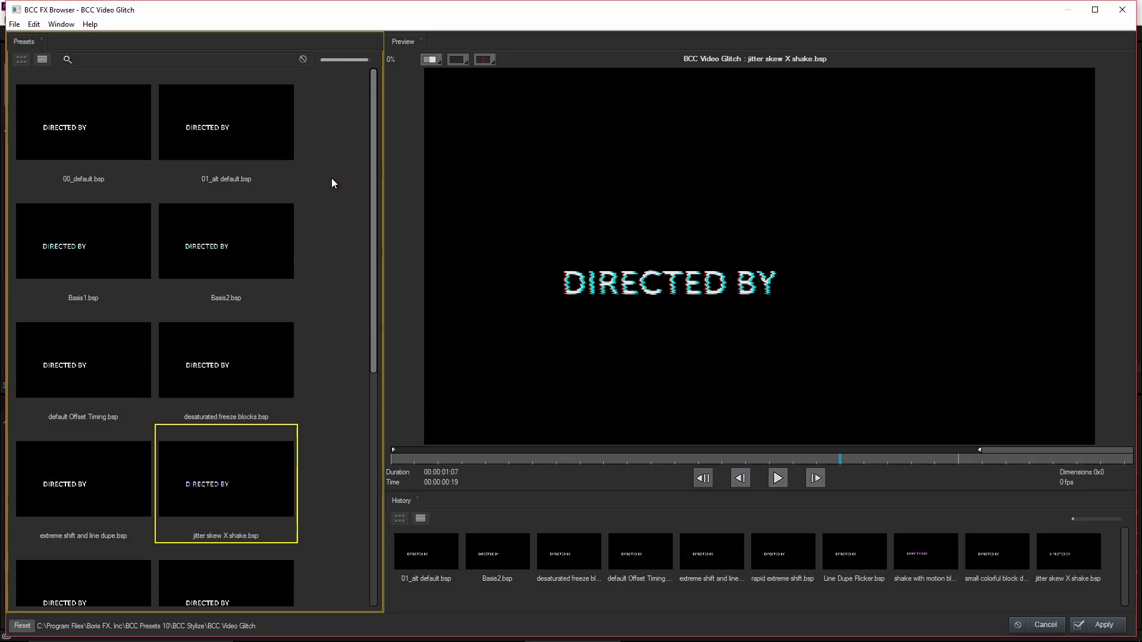
click(223, 115)
click(777, 478)
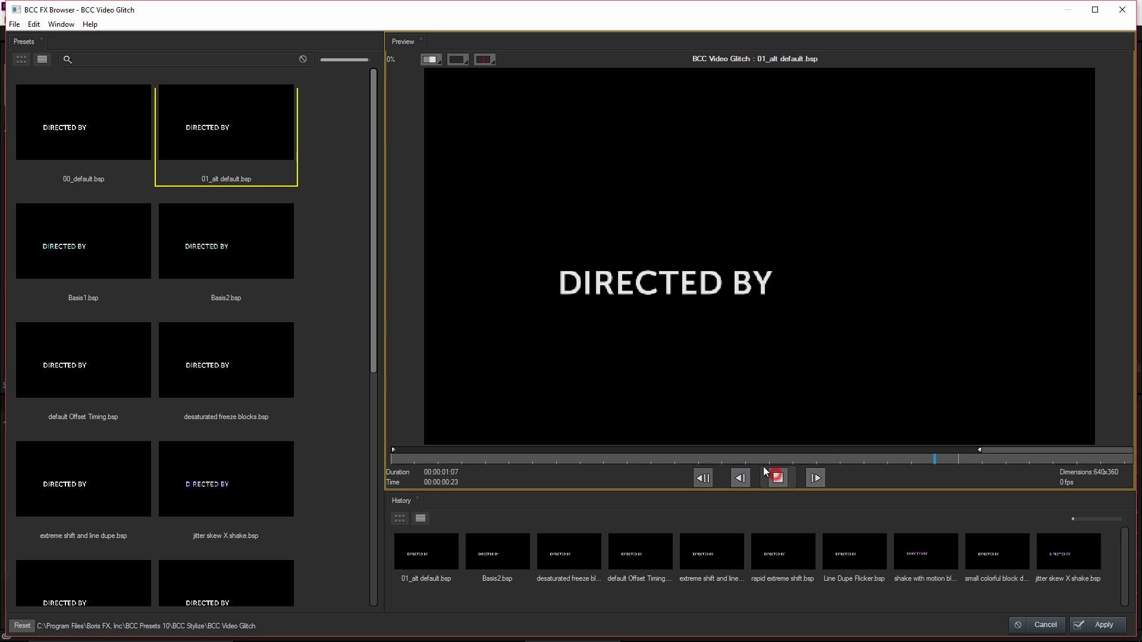
click(236, 240)
click(238, 372)
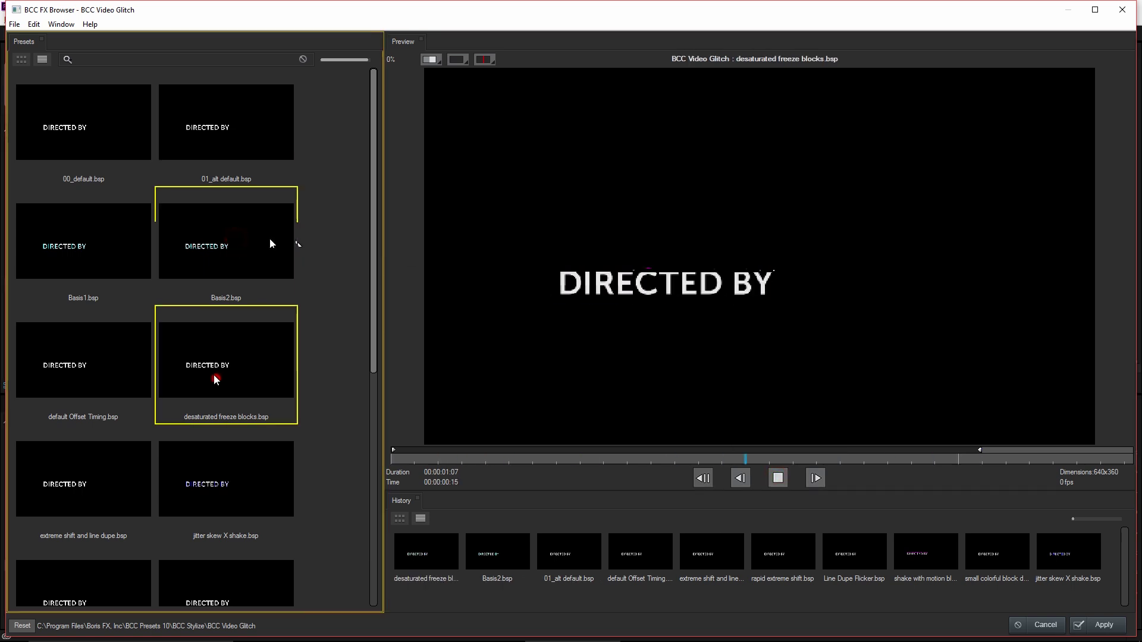
click(106, 383)
click(98, 472)
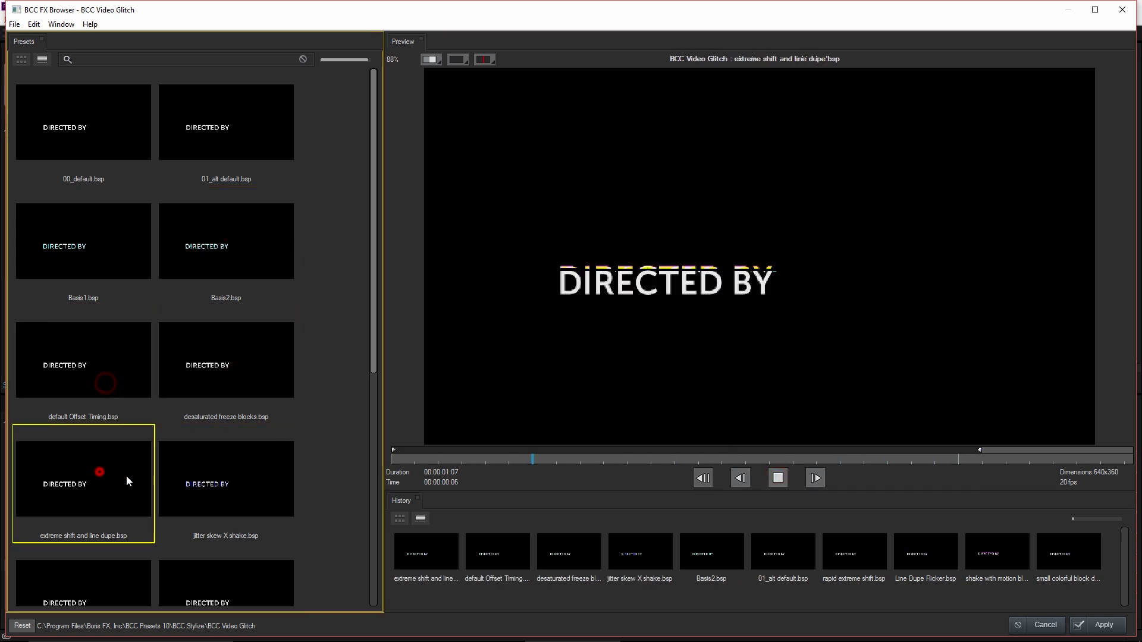
Step: Preview the rapid extreme shift, Line Dupe Flicker, motion blur and colorful block damage presets
scroll(208, 487, down, 1)
click(203, 525)
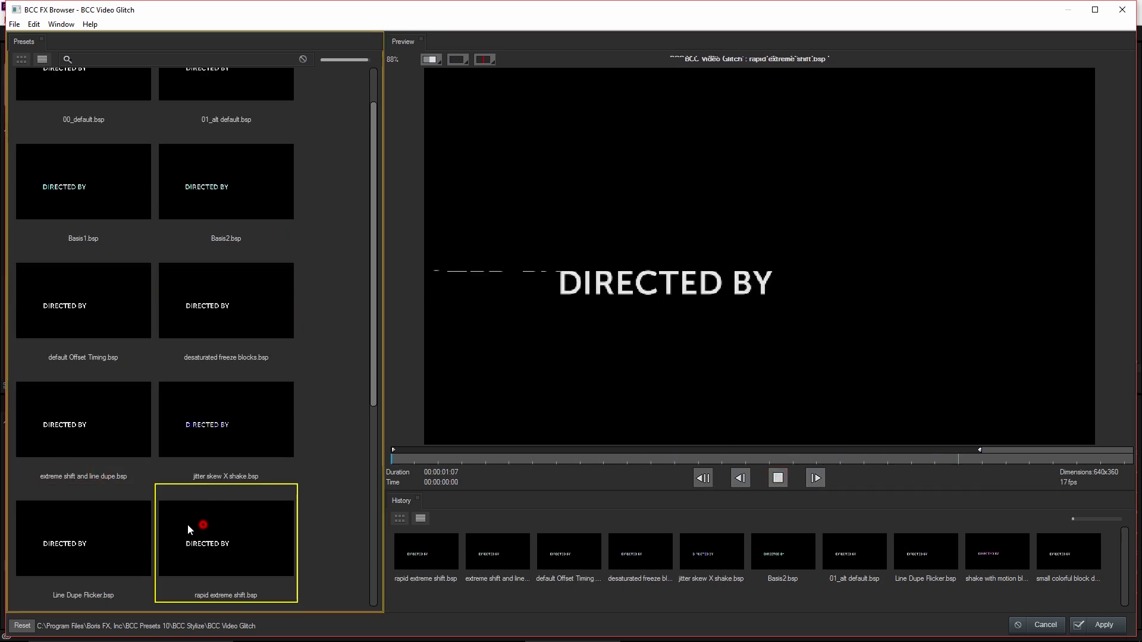
click(87, 529)
scroll(89, 523, down, 2)
click(87, 542)
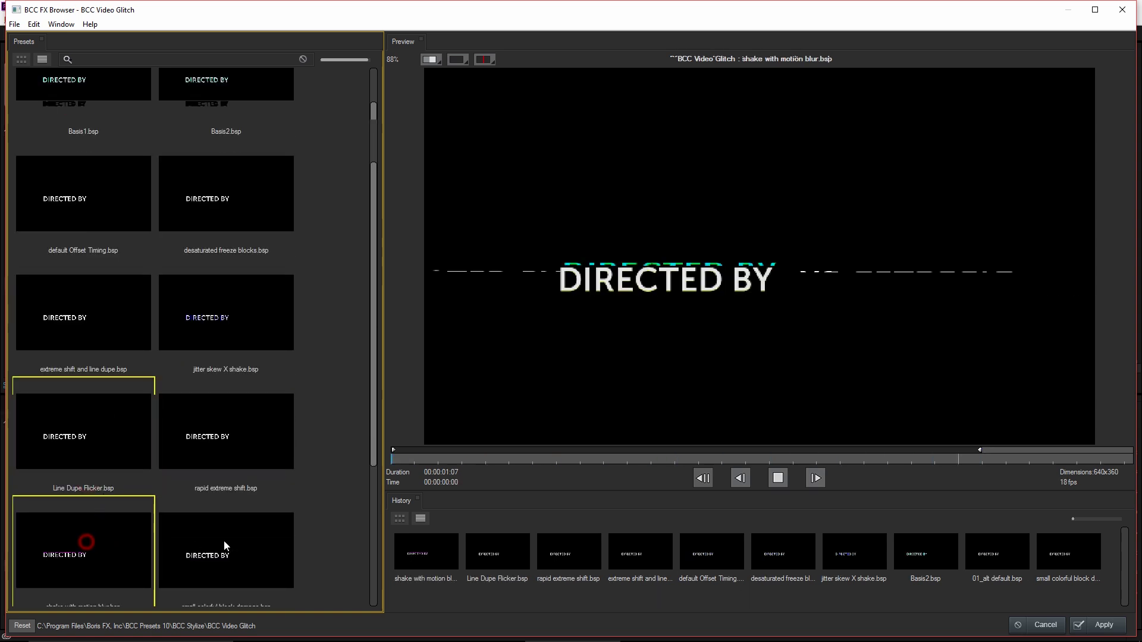
click(237, 539)
Step: Compare jitter skew X shake with extreme shift and line dupe, settling on jitter skew X shake
click(221, 342)
scroll(215, 351, up, 2)
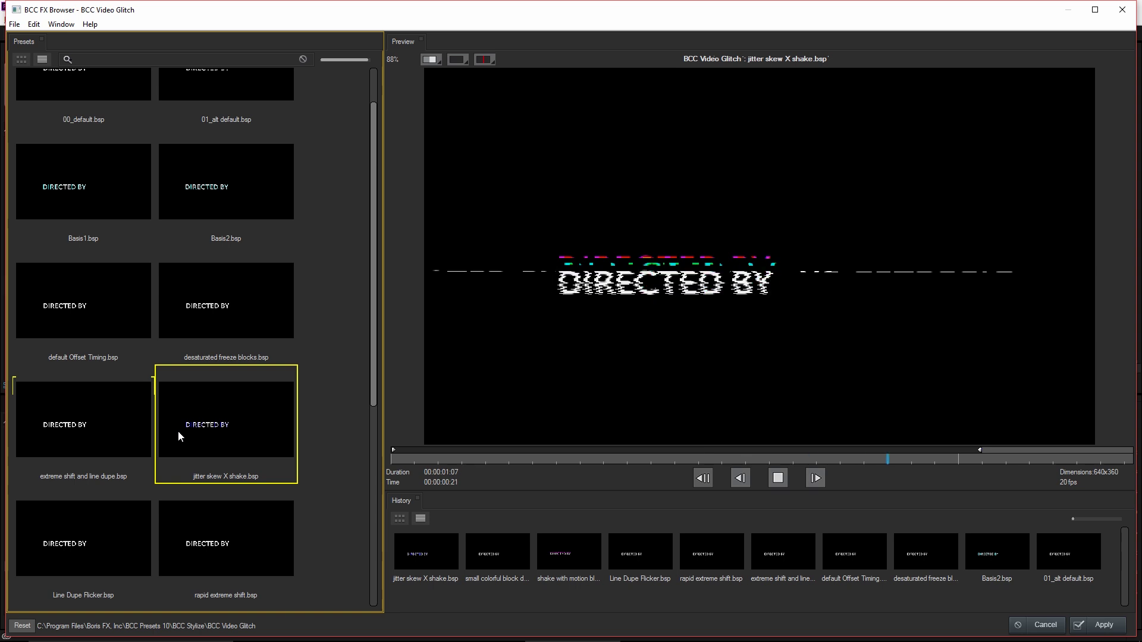
click(102, 438)
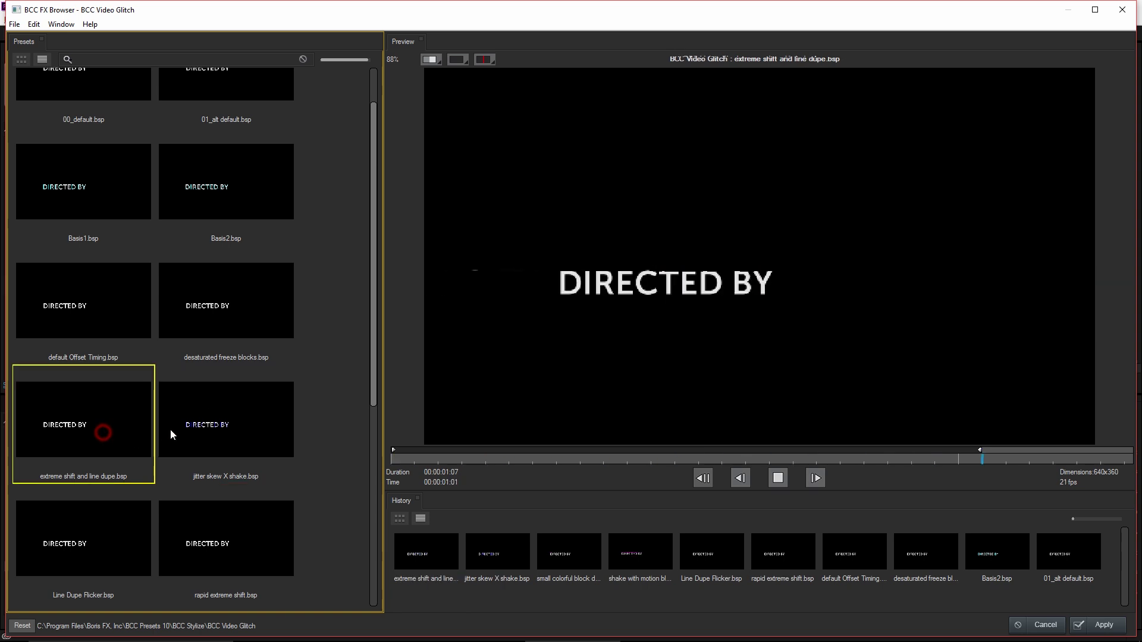
click(206, 426)
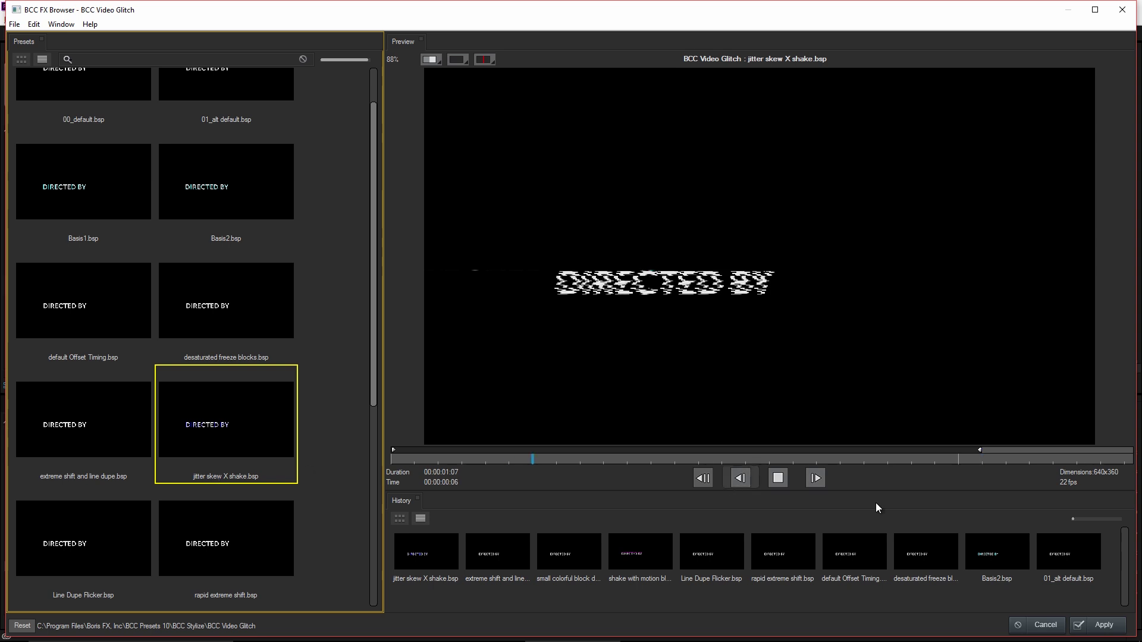
Step: Apply the jitter skew X shake preset and inspect the glitch at 00:00:01:11 and 00:00:01:02
click(1098, 626)
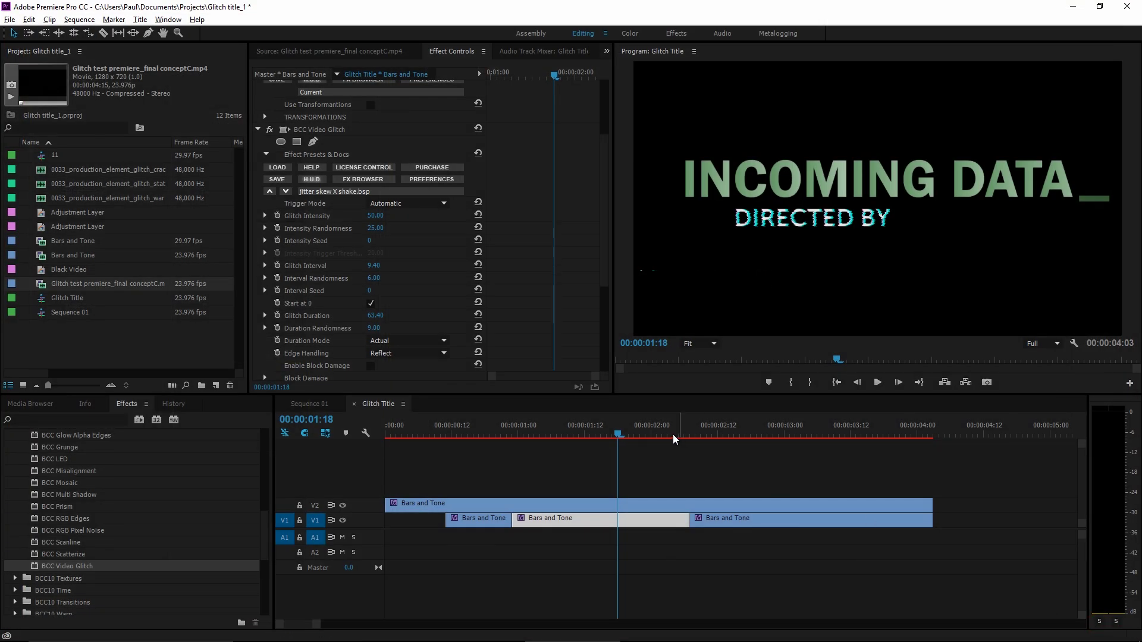
click(583, 433)
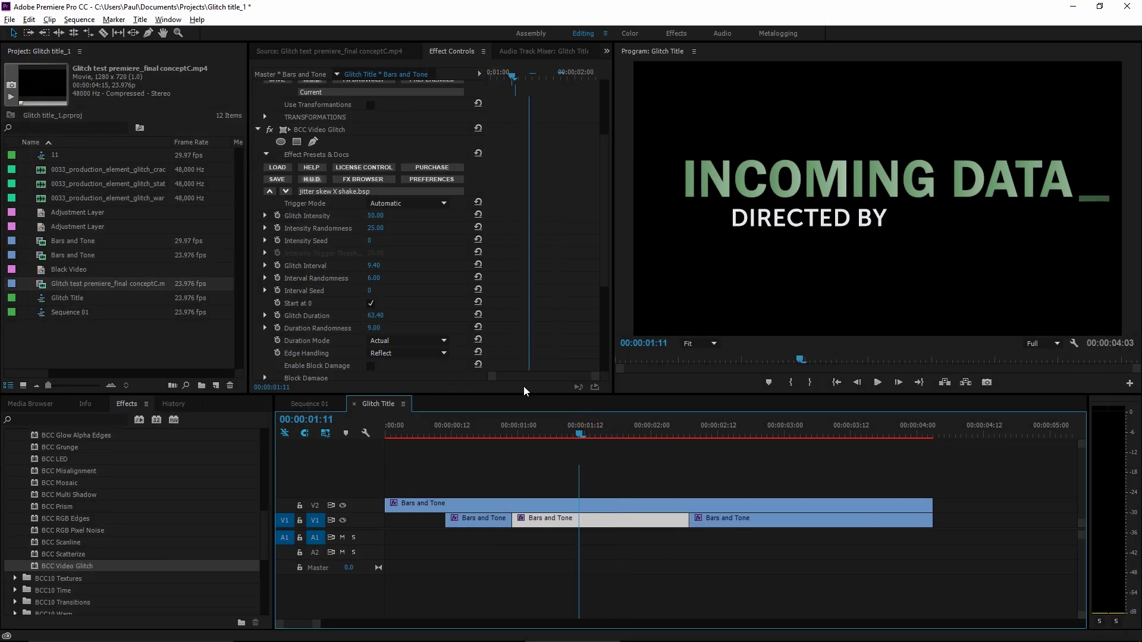
scroll(291, 272, down, 4)
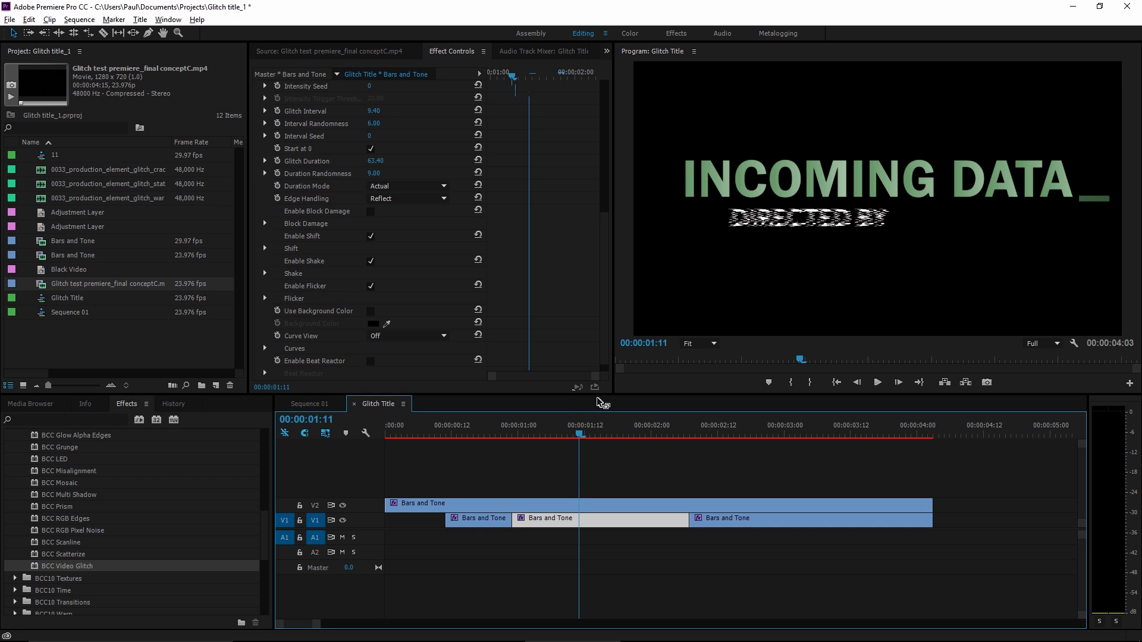
click(529, 433)
Step: Strengthen the Video Glitch intensity on DIRECTED BY
scroll(327, 257, up, 3)
scroll(327, 257, up, 2)
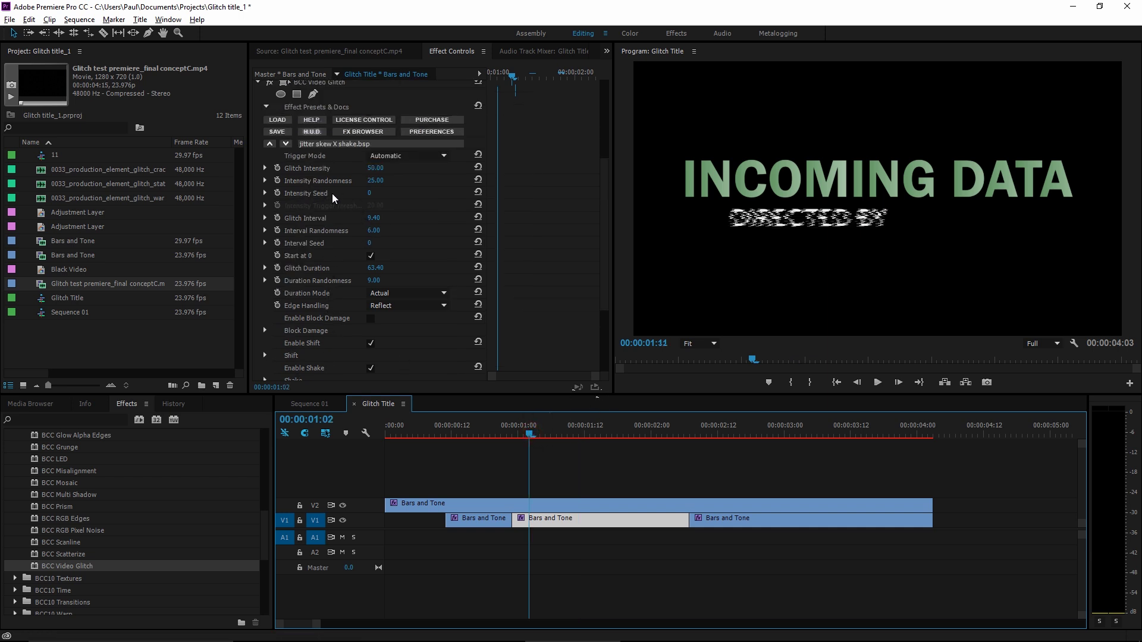
scroll(339, 208, up, 2)
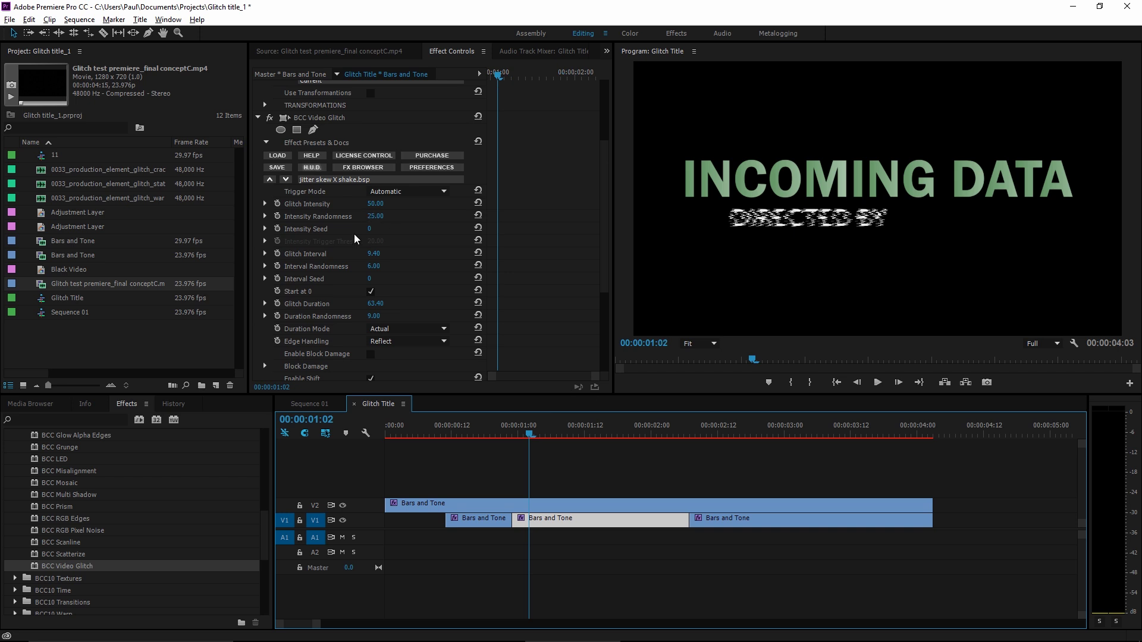
drag(376, 204, 390, 260)
Step: Enable Block Damage and preview the title a few frames later
scroll(315, 258, down, 1)
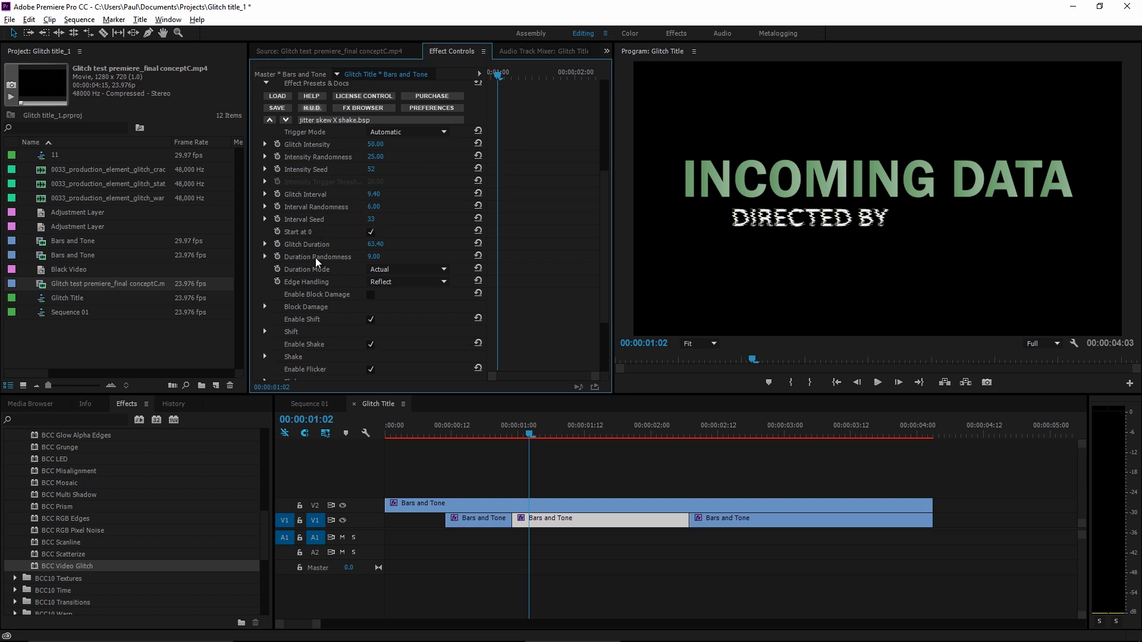
scroll(333, 271, up, 4)
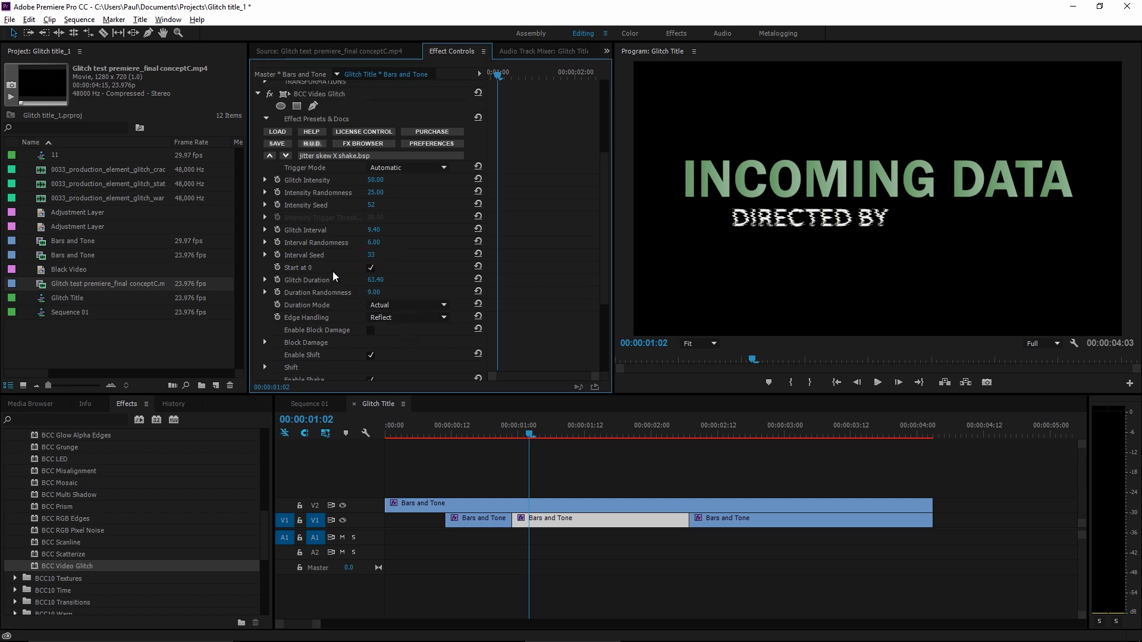
scroll(327, 323, down, 14)
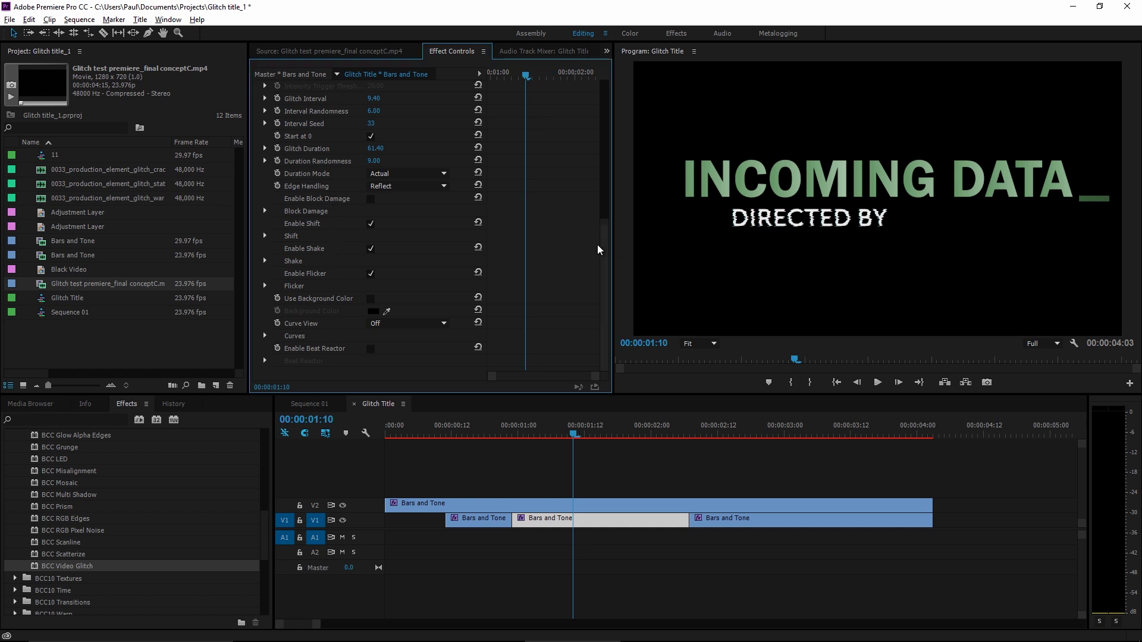
click(370, 199)
drag(566, 430, 596, 433)
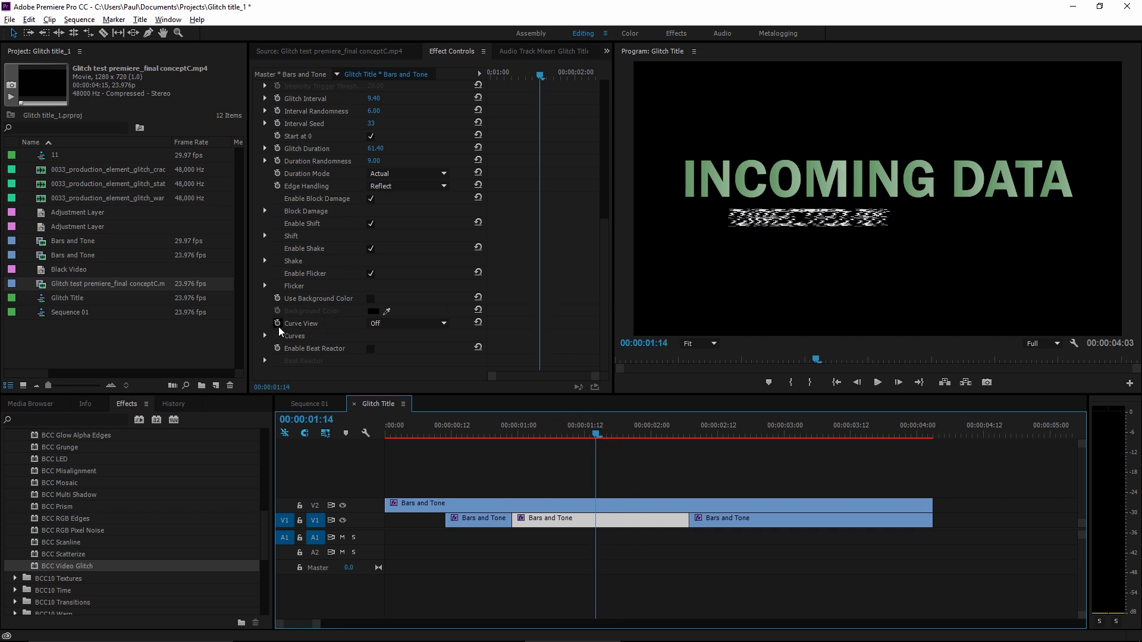
Step: Set Curve View to Render Over Effect and enlarge the Program monitor preview
click(398, 326)
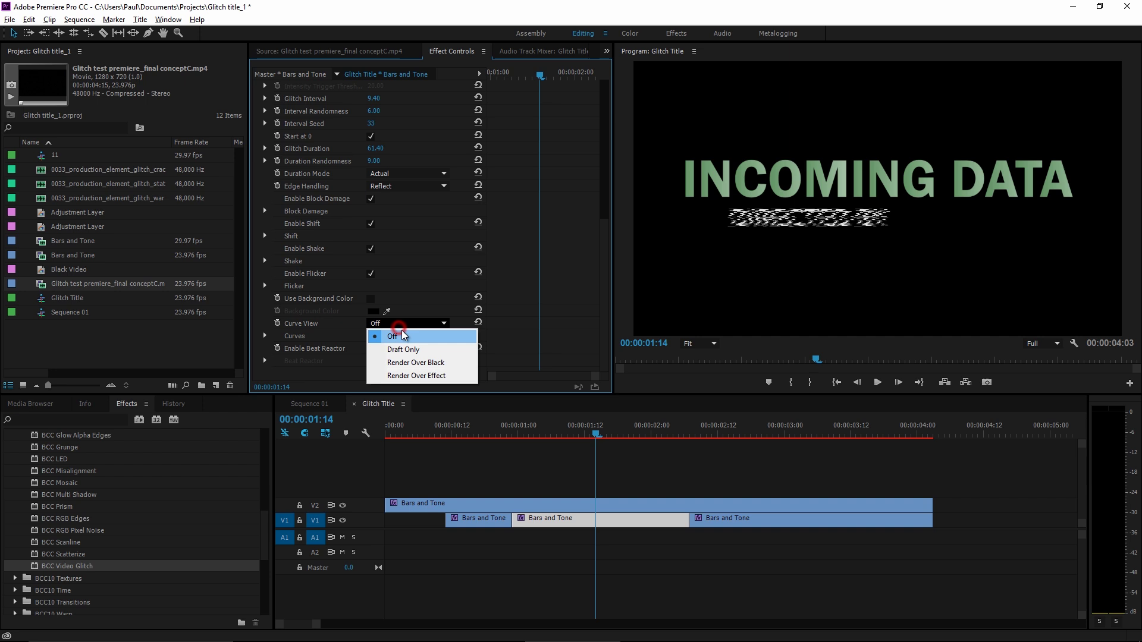
click(410, 375)
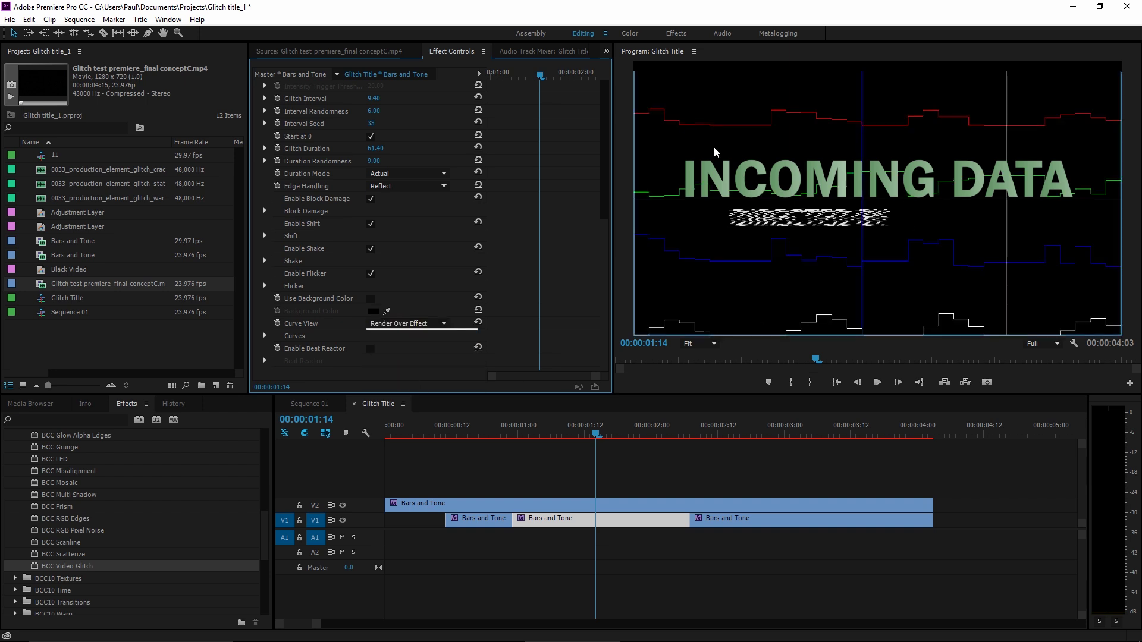
click(784, 125)
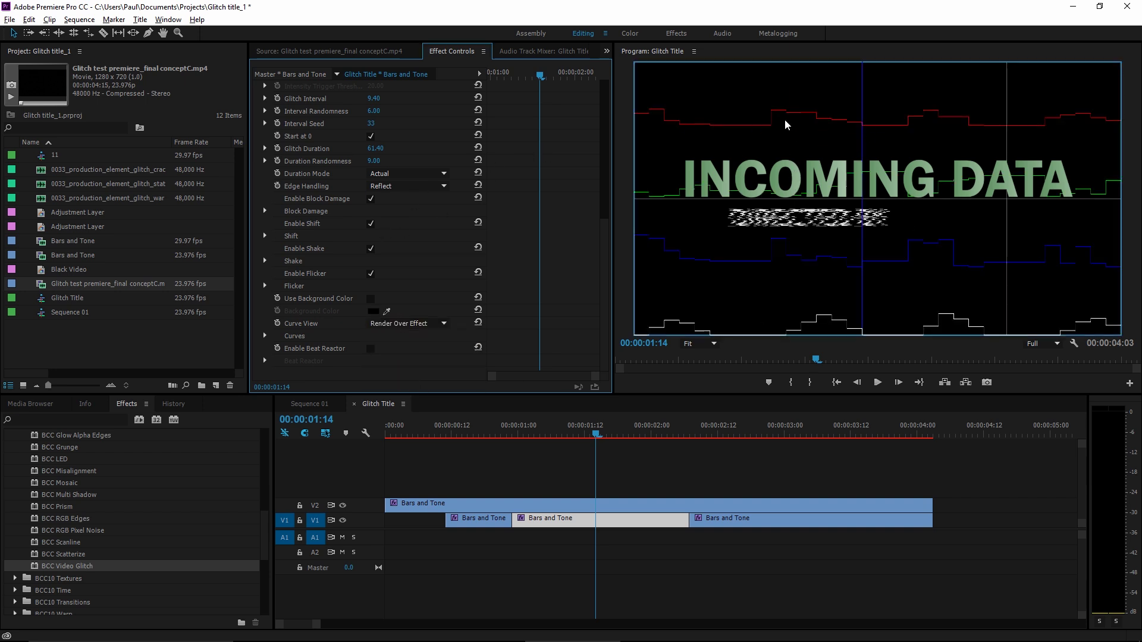
mouse_move(612, 396)
mouse_down()
mouse_move(613, 370)
mouse_move(612, 467)
mouse_move(533, 412)
mouse_move(547, 412)
mouse_up()
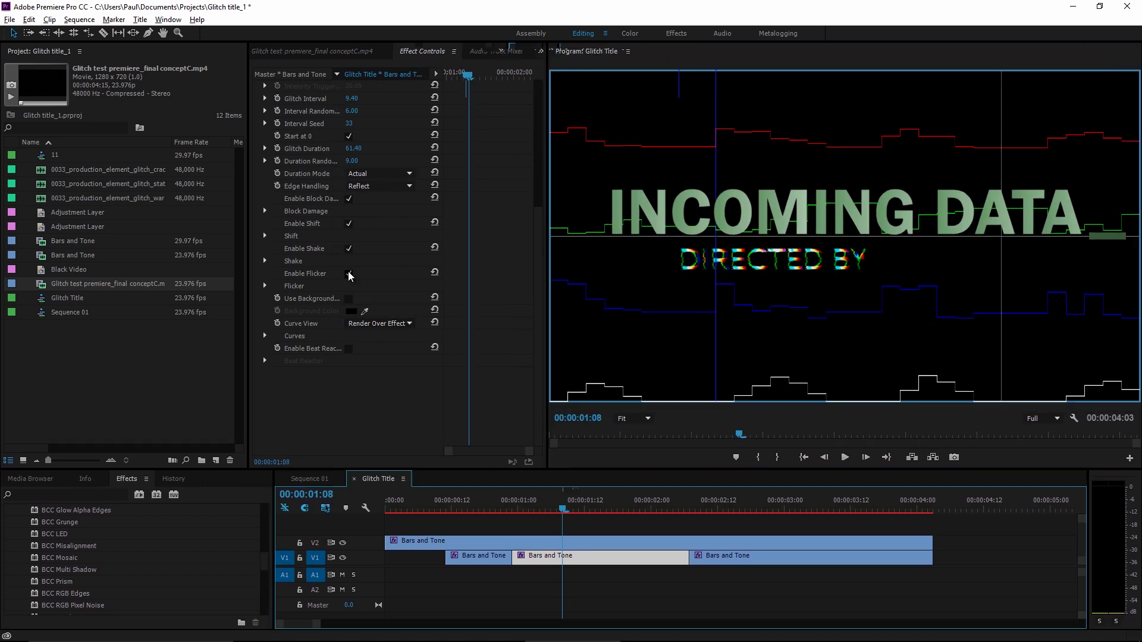
Step: Disable Flicker, Shift and Block Damage, then scrub to preview the shake alone
click(348, 273)
click(348, 224)
click(348, 198)
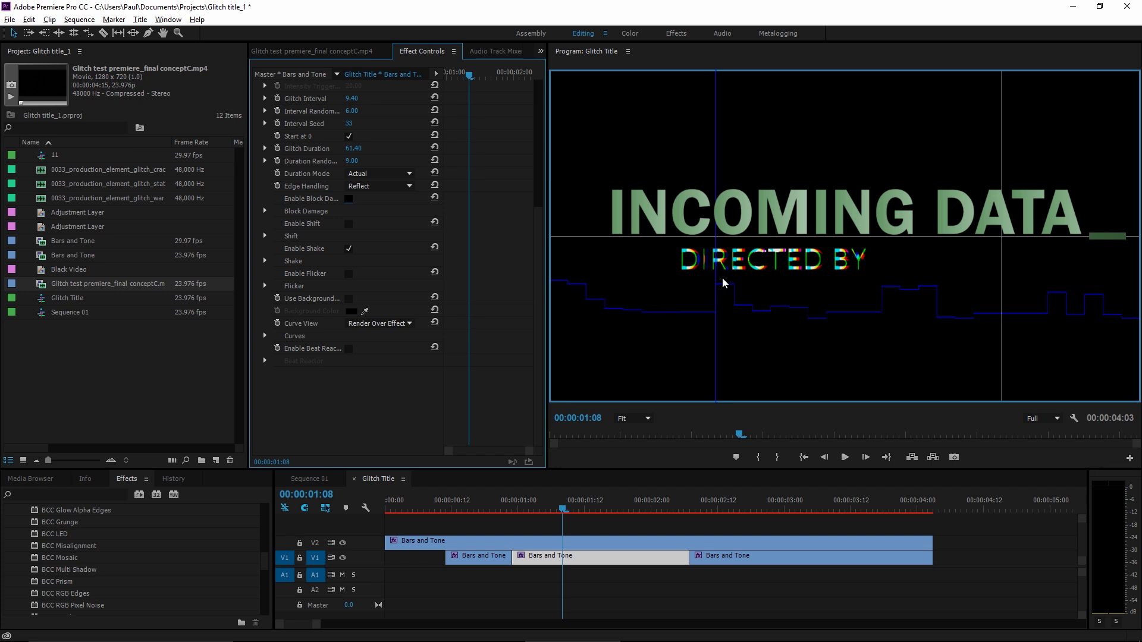
click(564, 512)
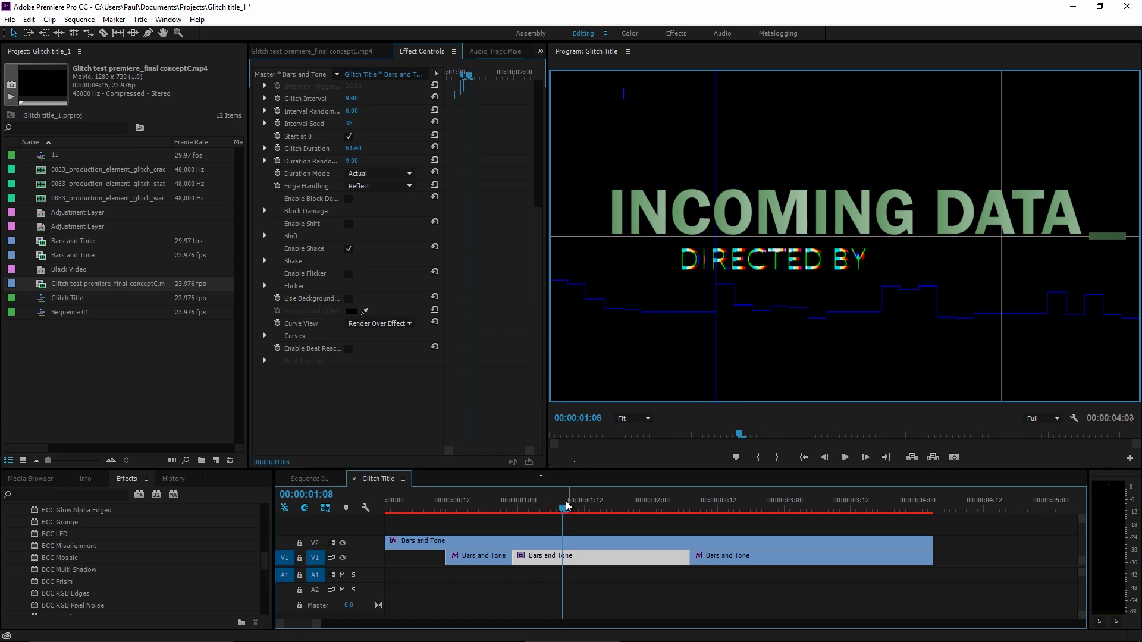
drag(566, 505, 613, 511)
Step: Expand the Shake group, widen the parameter names, and lower Shake Group Intensity to 34
click(265, 261)
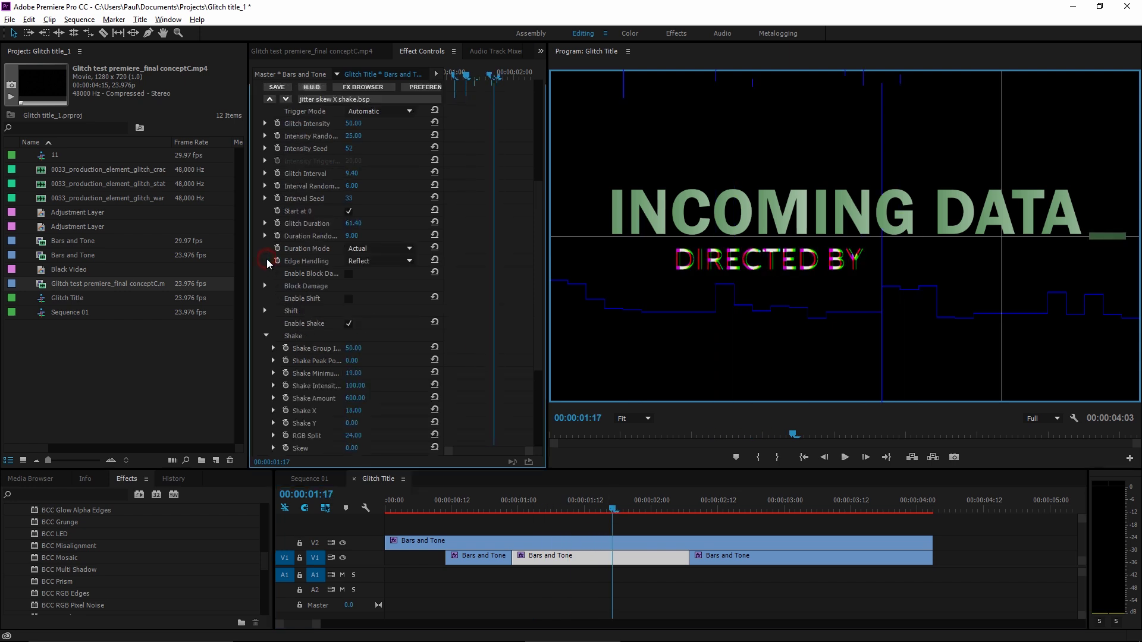
scroll(294, 349, down, 4)
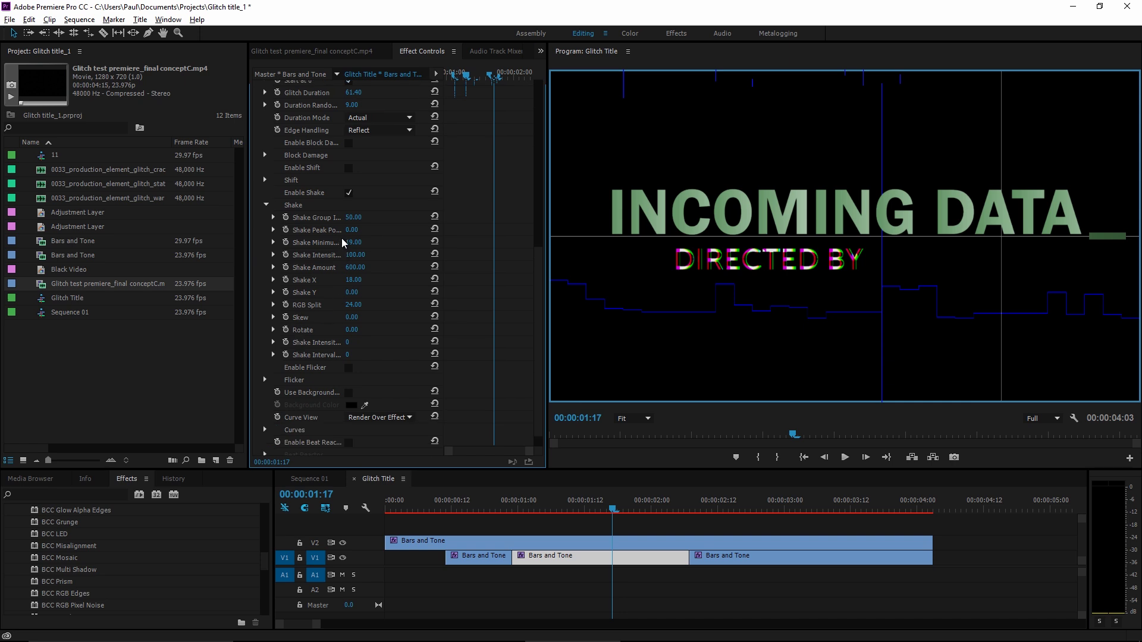
drag(440, 180, 496, 185)
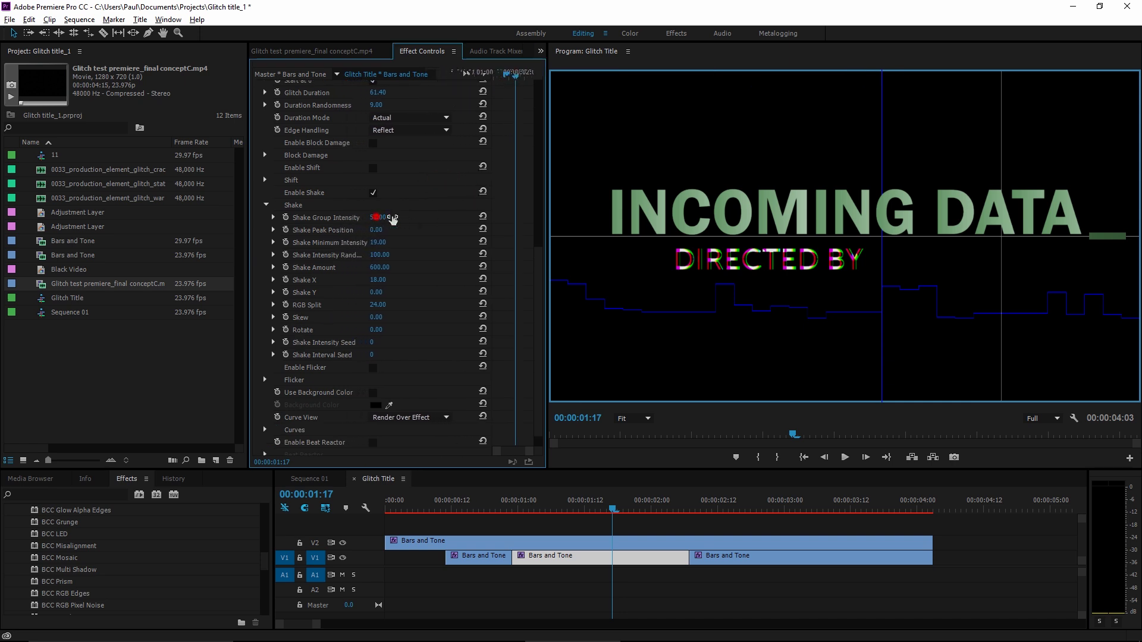
drag(393, 219, 359, 230)
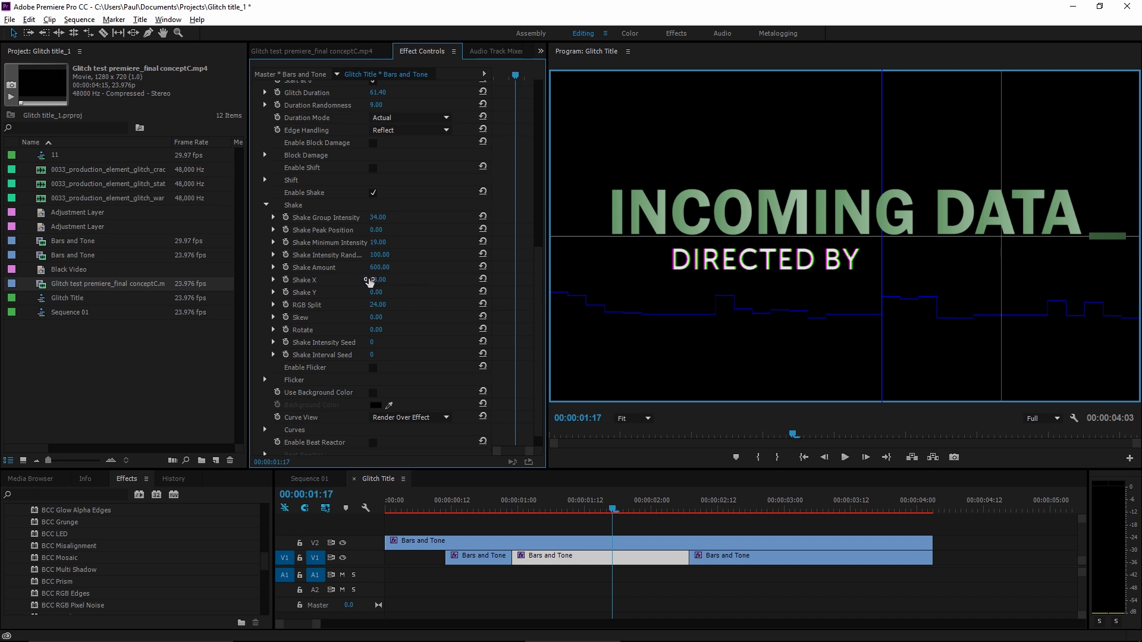
Step: Try Shake Amount 612, undo back to 600, and collapse the Shake group
drag(374, 267, 384, 269)
click(611, 523)
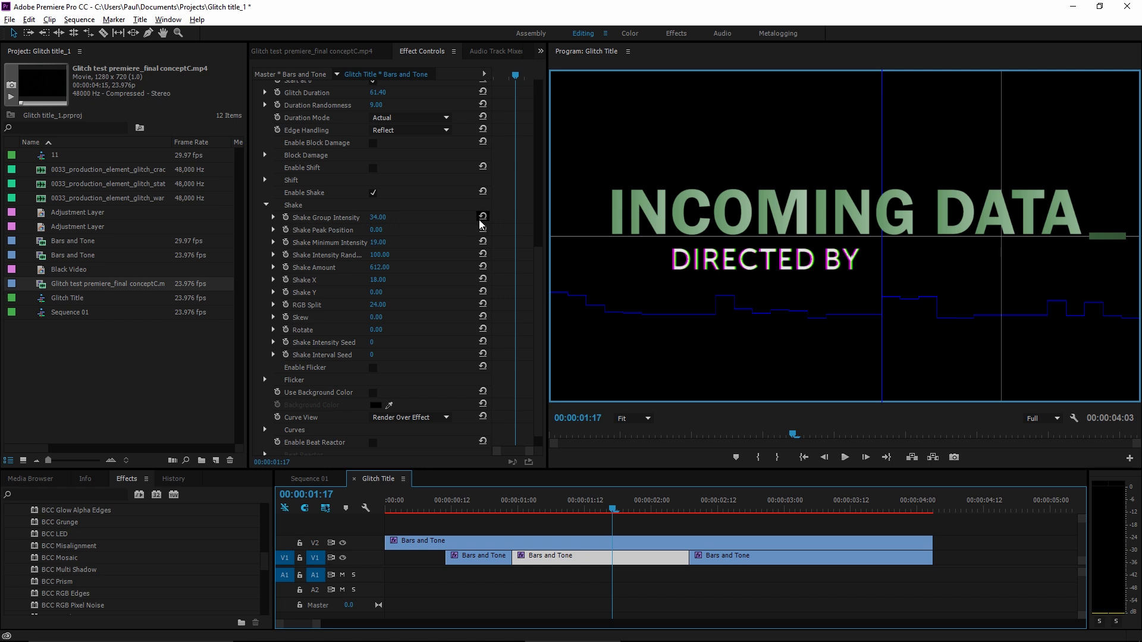
key(ctrl+z)
click(266, 205)
scroll(310, 285, up, 4)
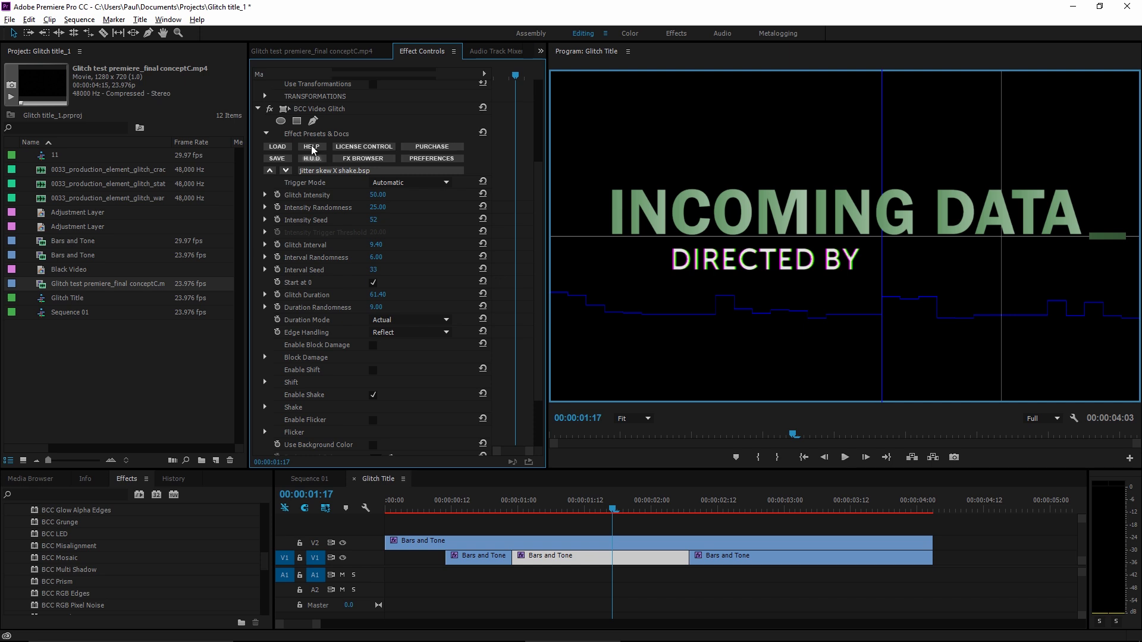
click(312, 147)
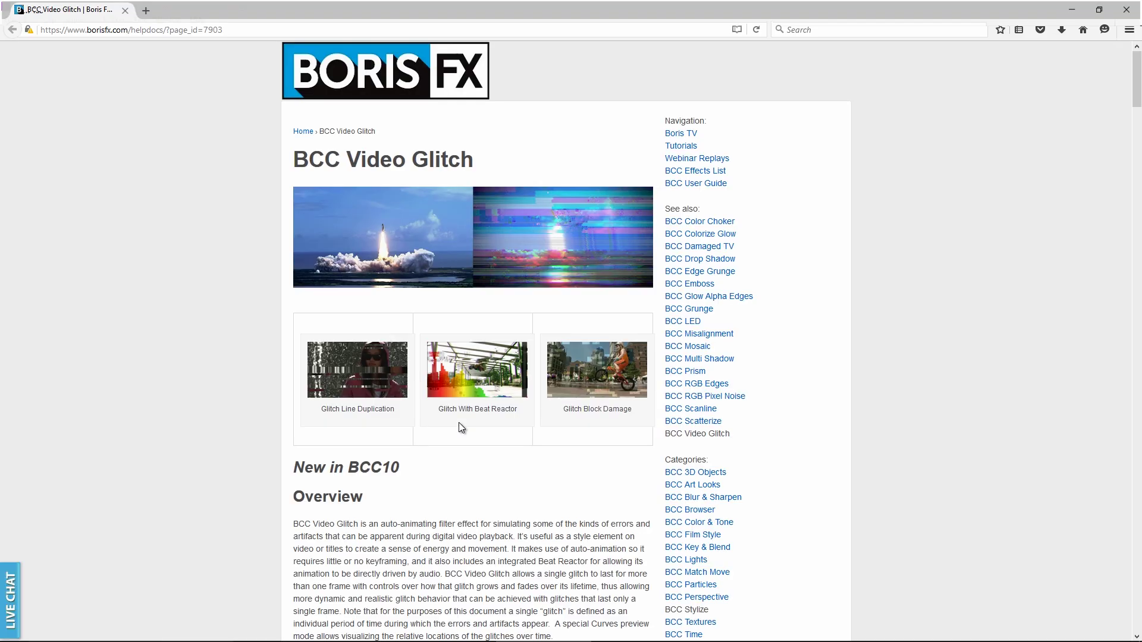
scroll(459, 423, down, 15)
scroll(387, 373, up, 12)
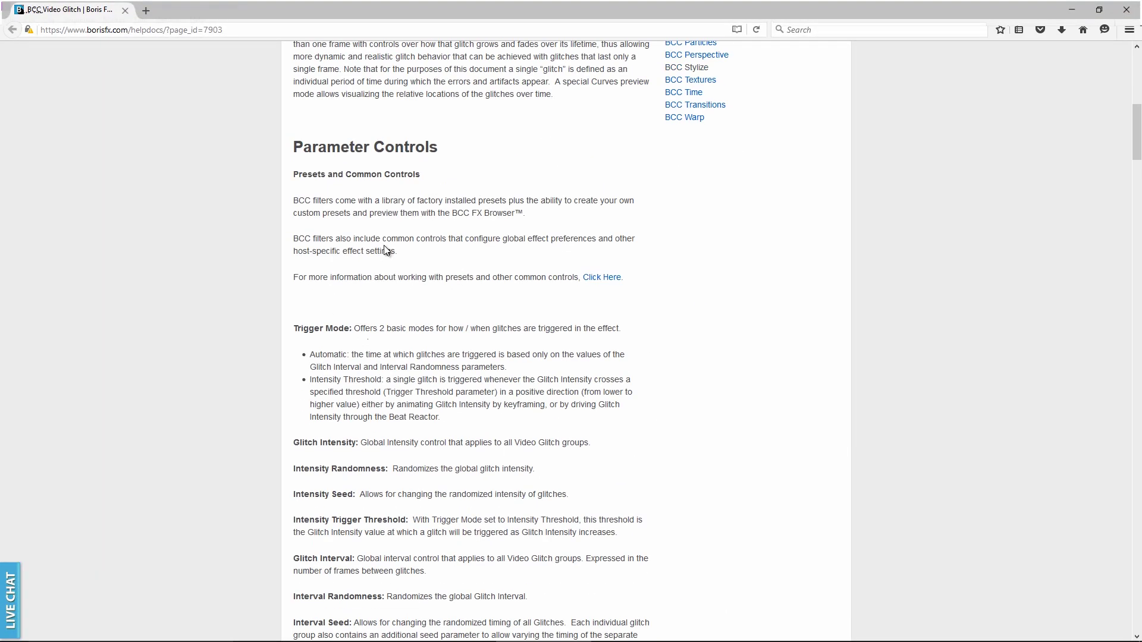
scroll(410, 393, up, 2)
scroll(410, 393, up, 3)
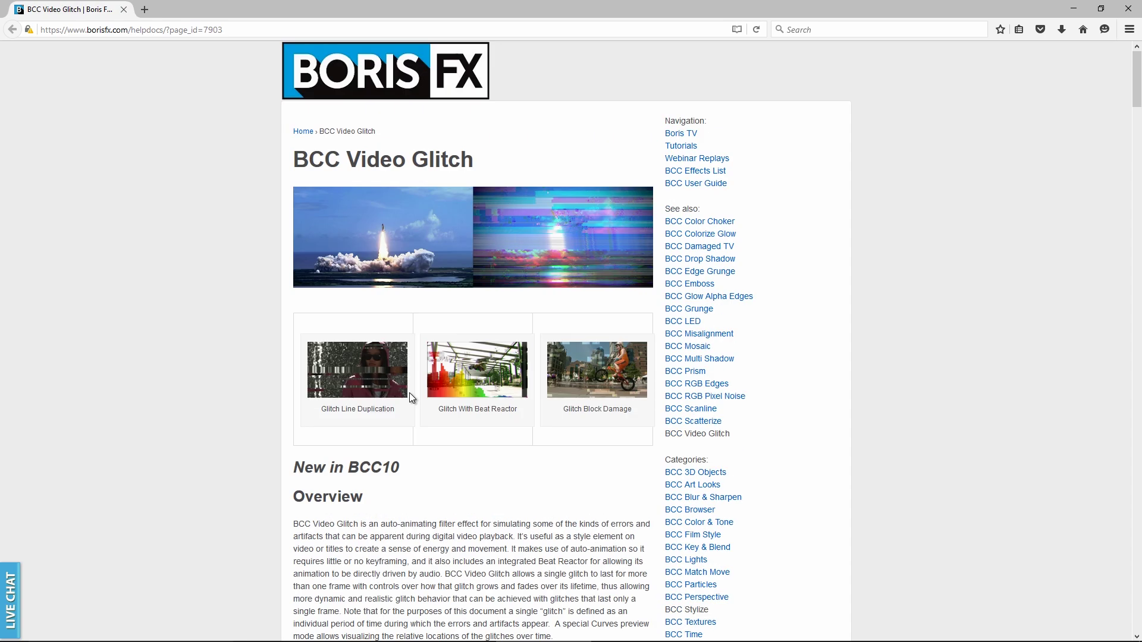
scroll(409, 392, down, 16)
scroll(413, 344, up, 1)
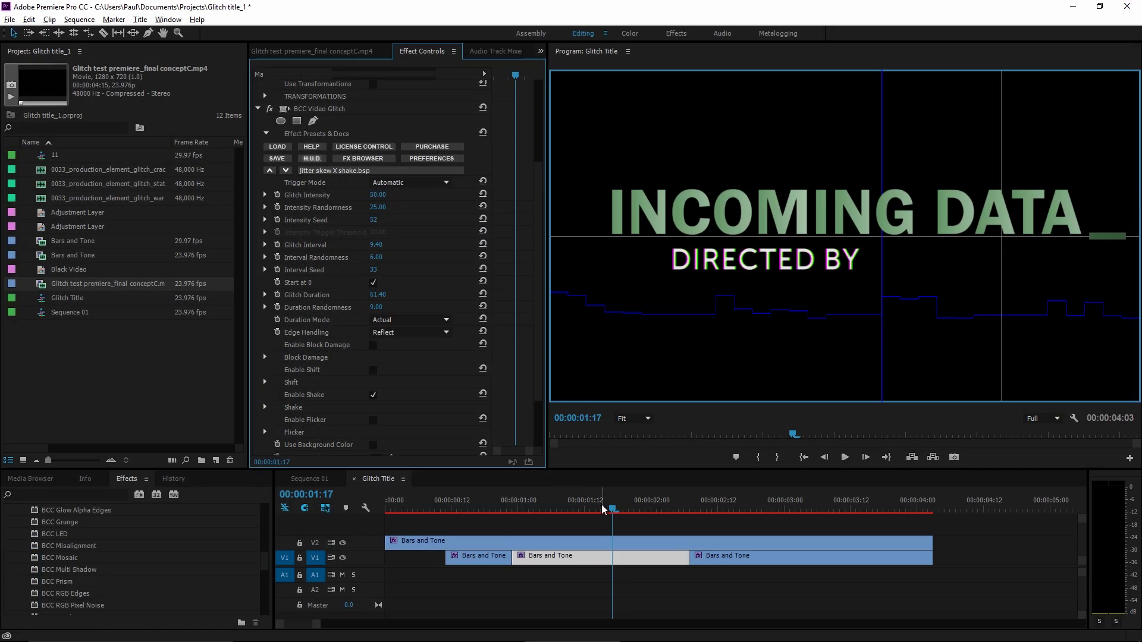
Step: Go to frame 01:11, disable Shake and re-enable Block Damage
drag(601, 504, 565, 511)
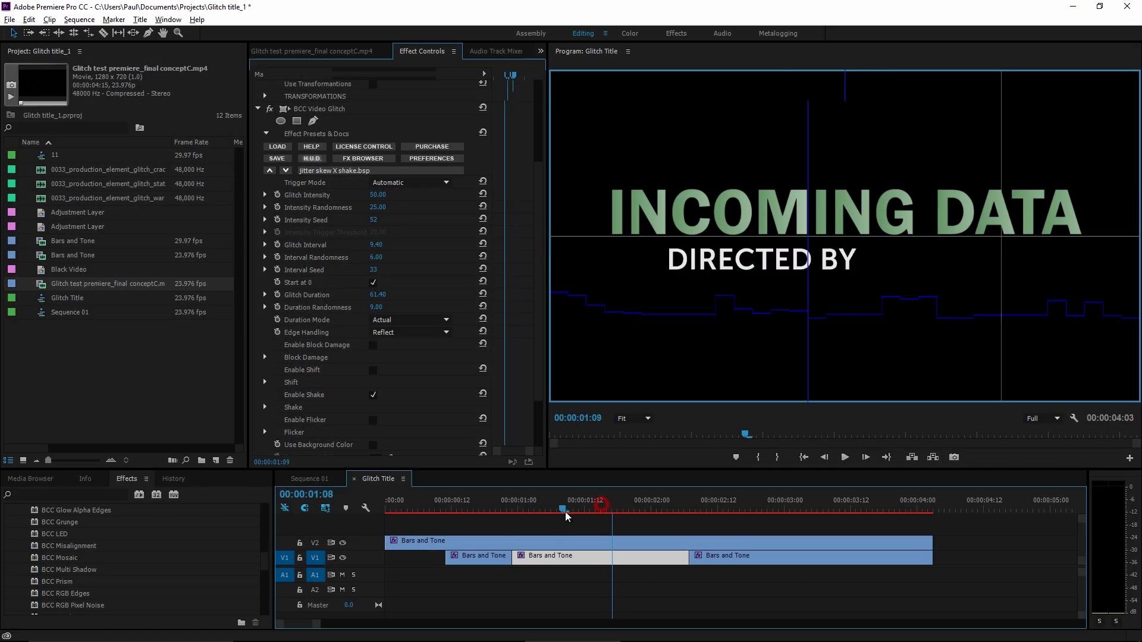
click(524, 510)
key(shift+Right)
key(shift+Right)
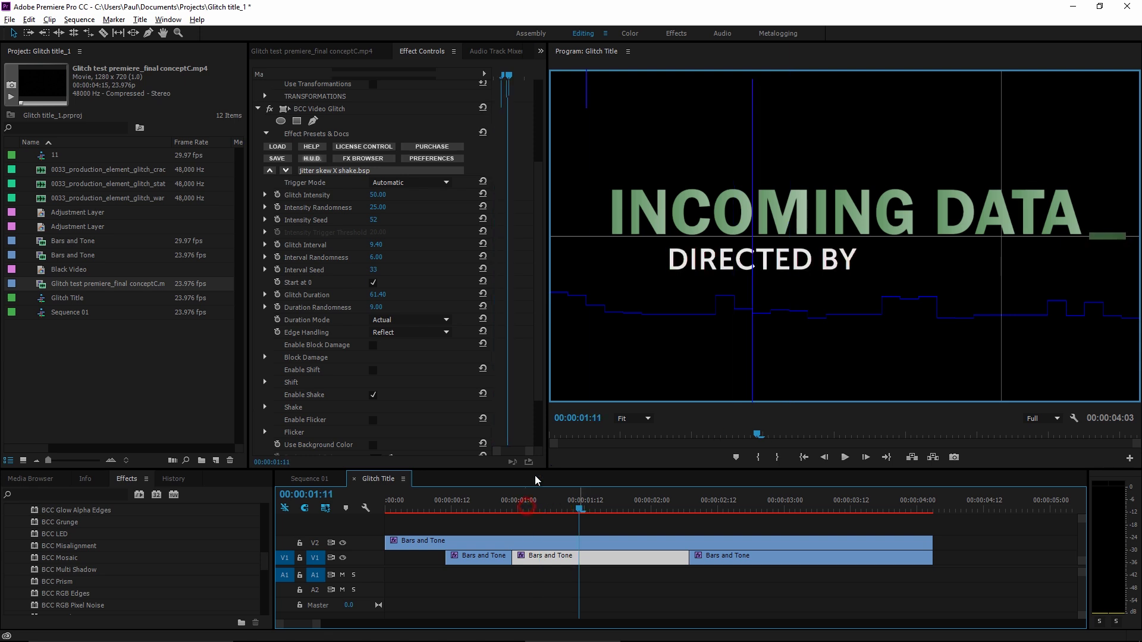
key(ctrl+k)
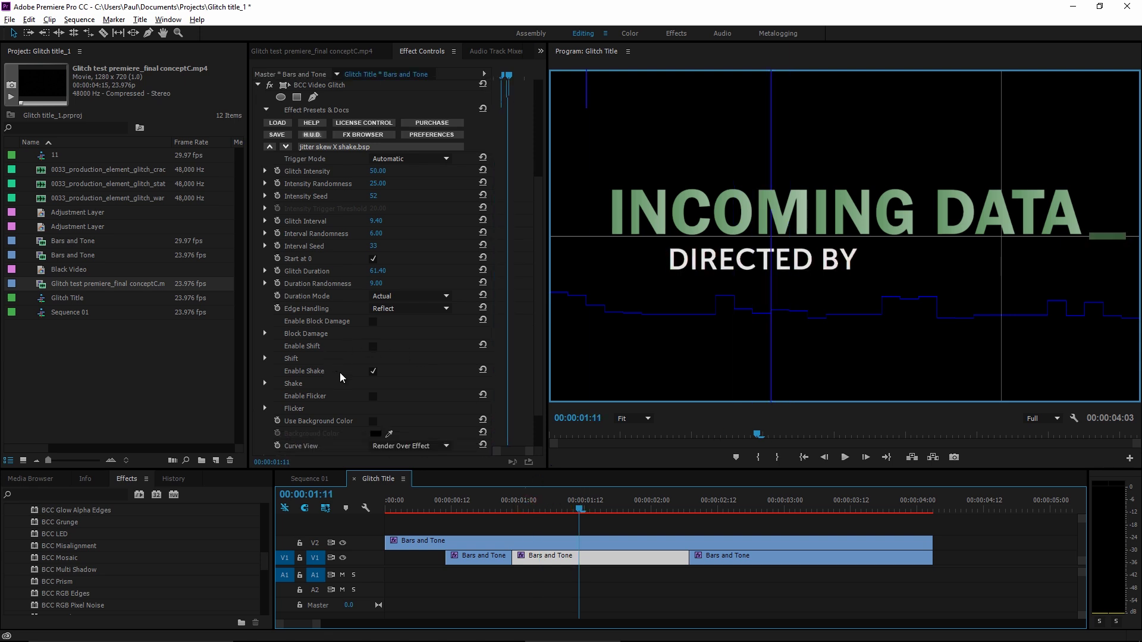
click(373, 371)
click(373, 321)
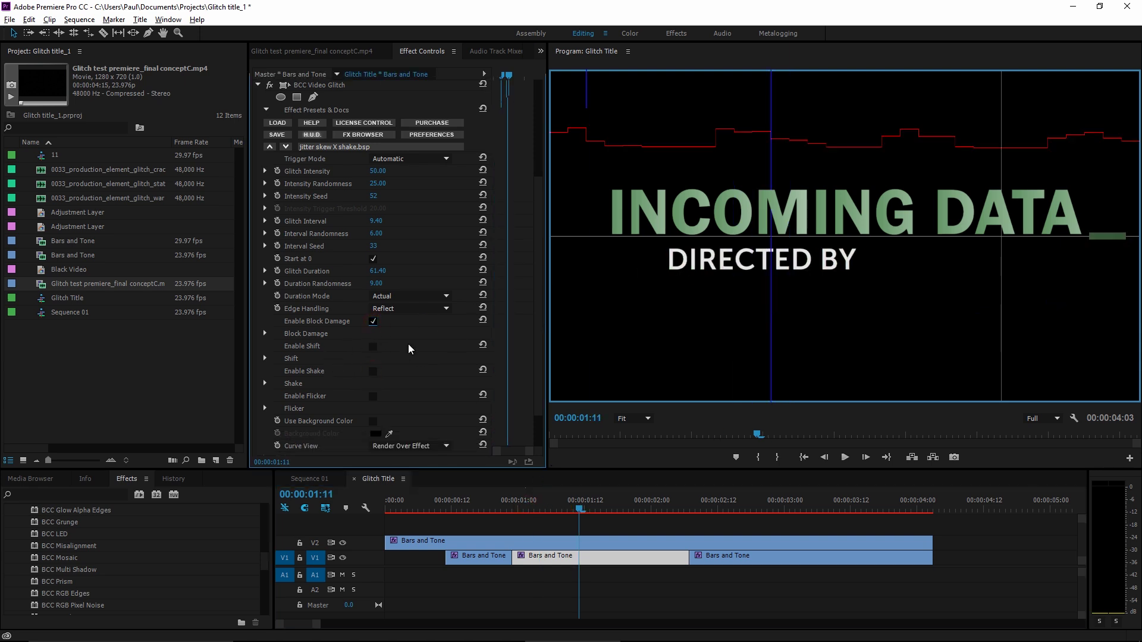
drag(580, 508, 569, 509)
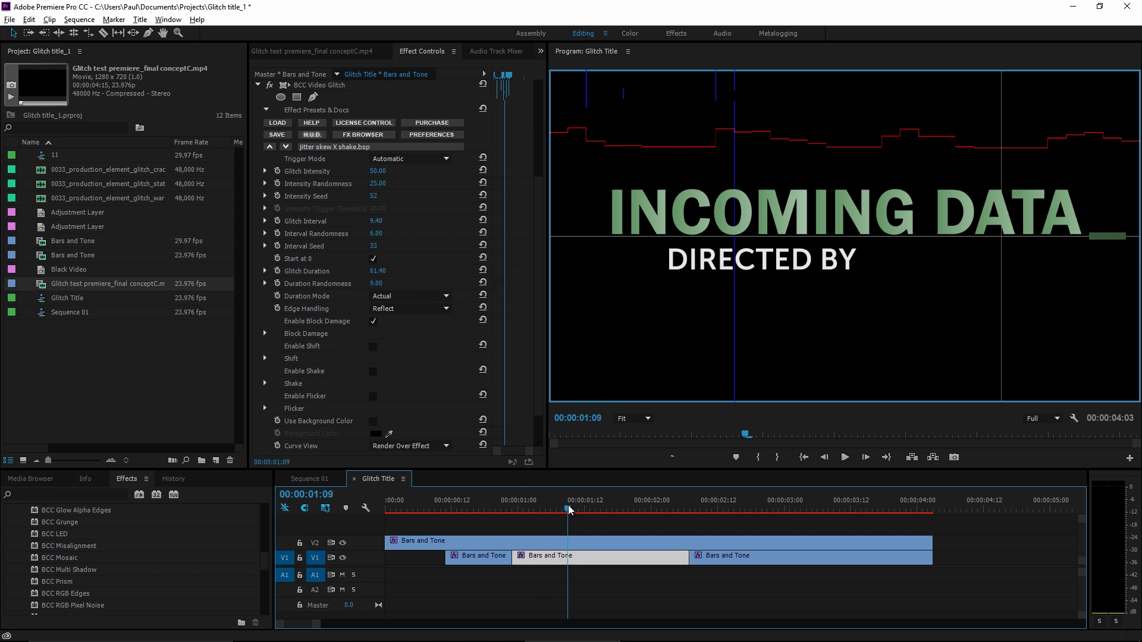
Step: Set Block Damage block size to 256 and Pattern Opacity to 99, then preview
click(263, 334)
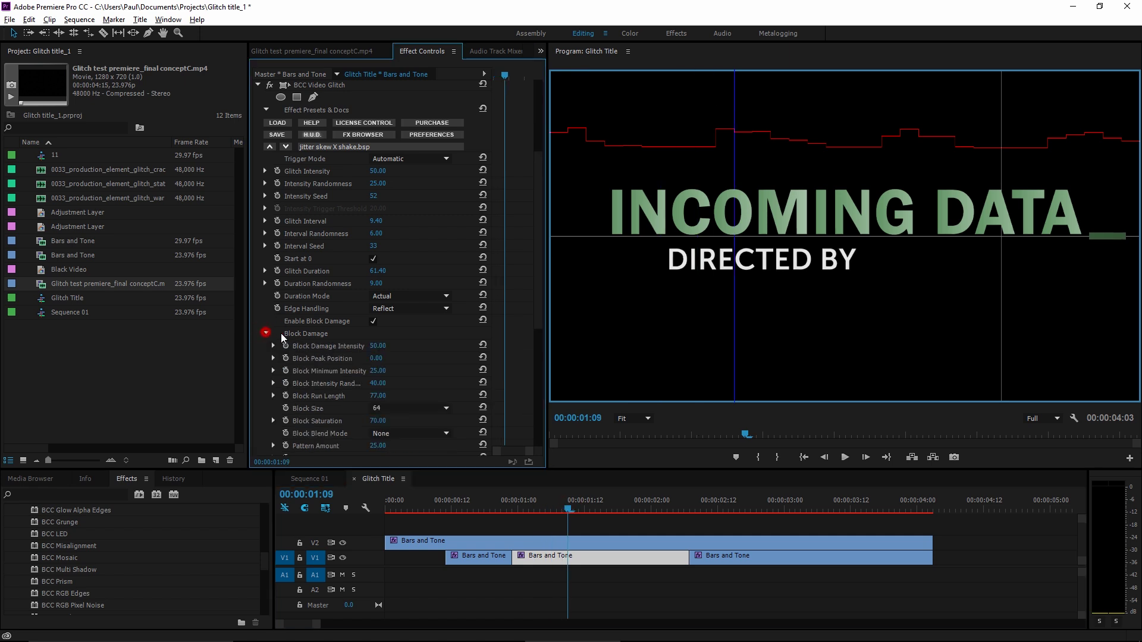
scroll(328, 344, down, 3)
click(407, 300)
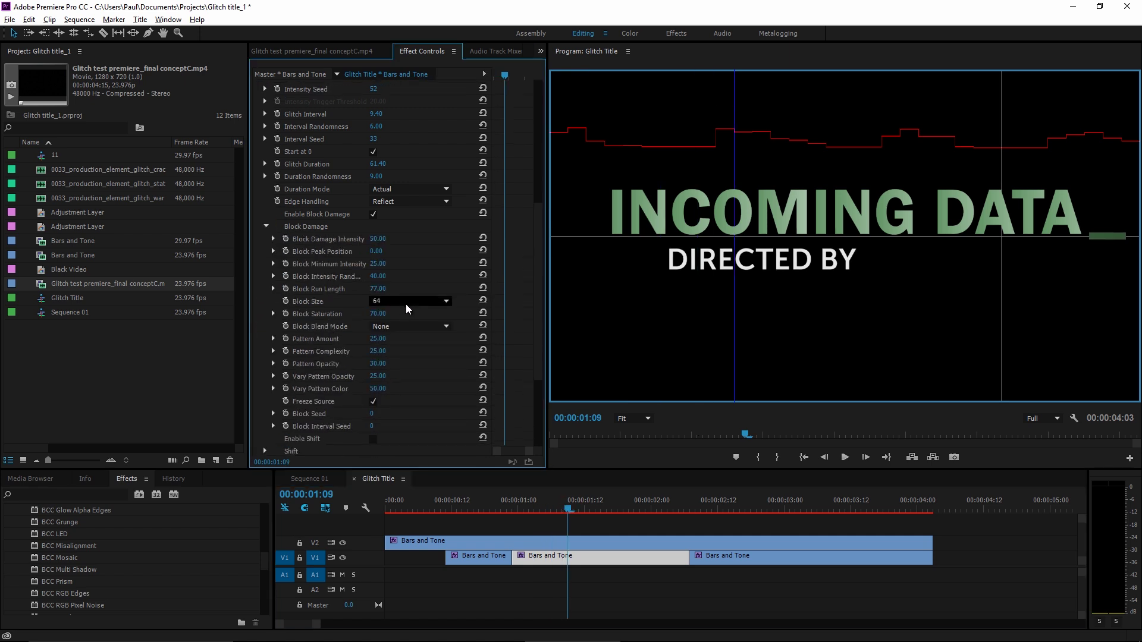
click(395, 393)
scroll(326, 369, down, 1)
scroll(326, 369, down, 1)
drag(378, 316, 454, 321)
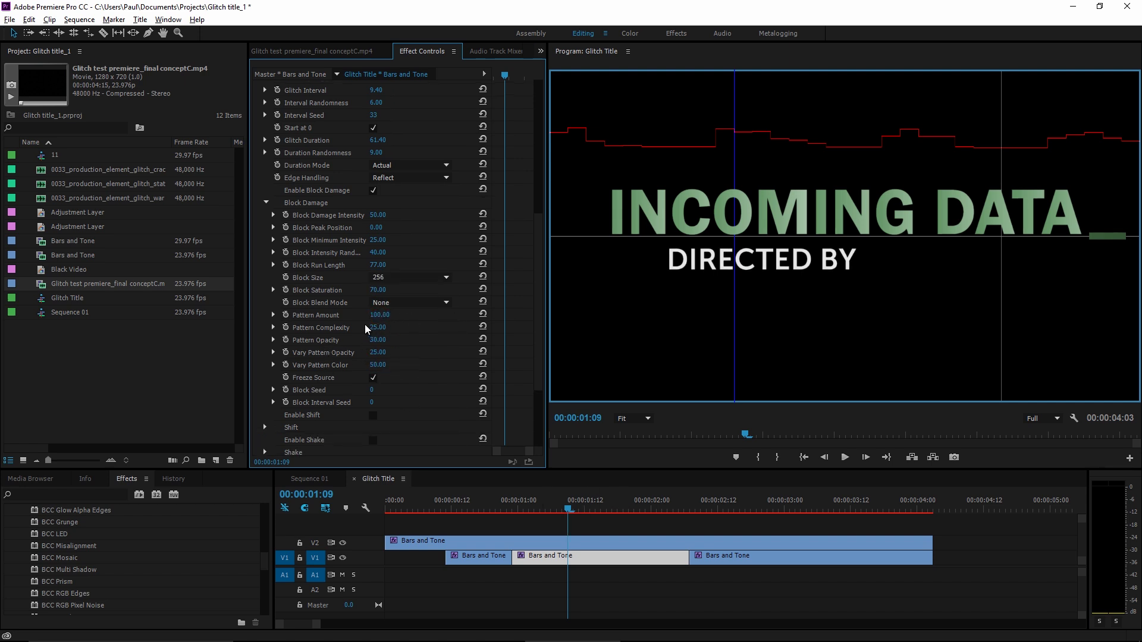
drag(381, 343, 451, 347)
drag(558, 510, 615, 527)
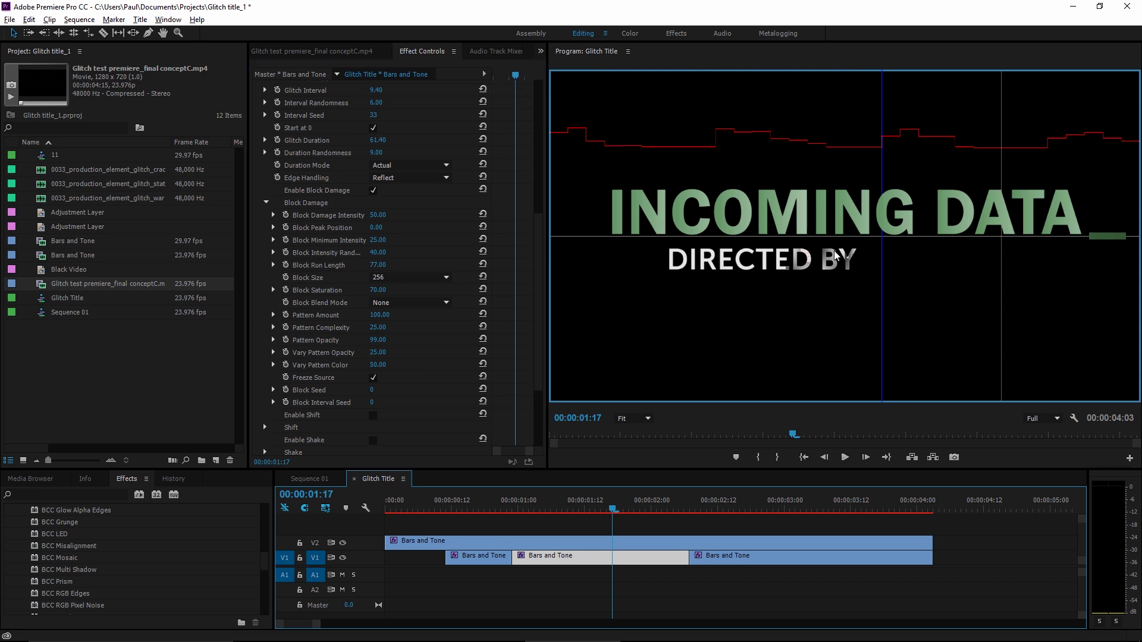
Step: Set Block Blend Mode to Multiply and raise Pattern Complexity to 100
scroll(390, 277, down, 2)
click(390, 268)
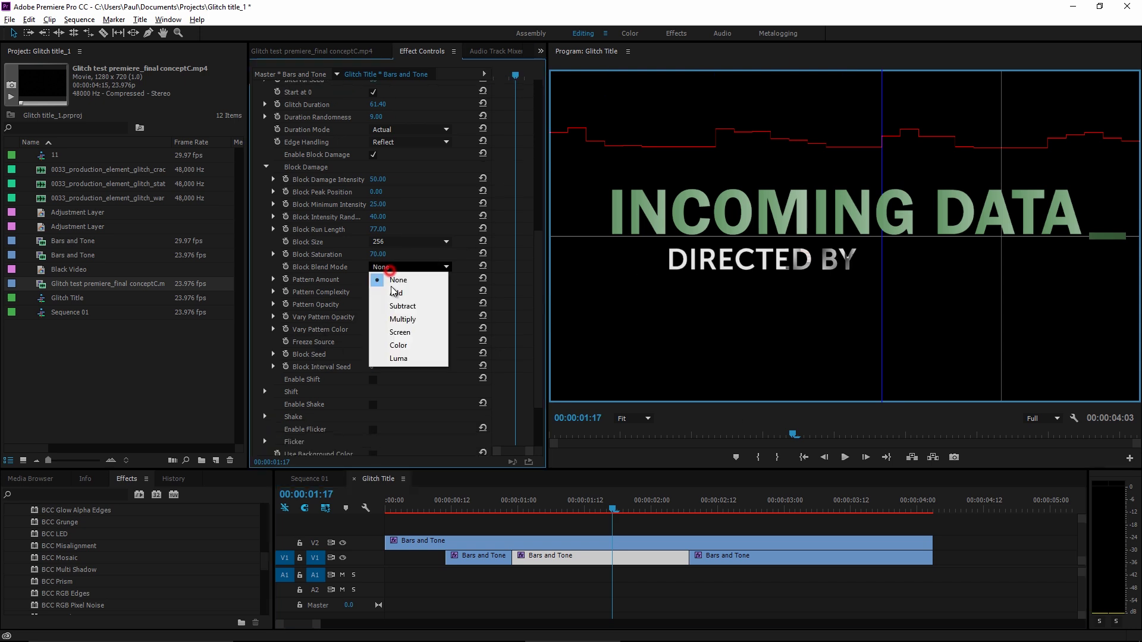
click(396, 320)
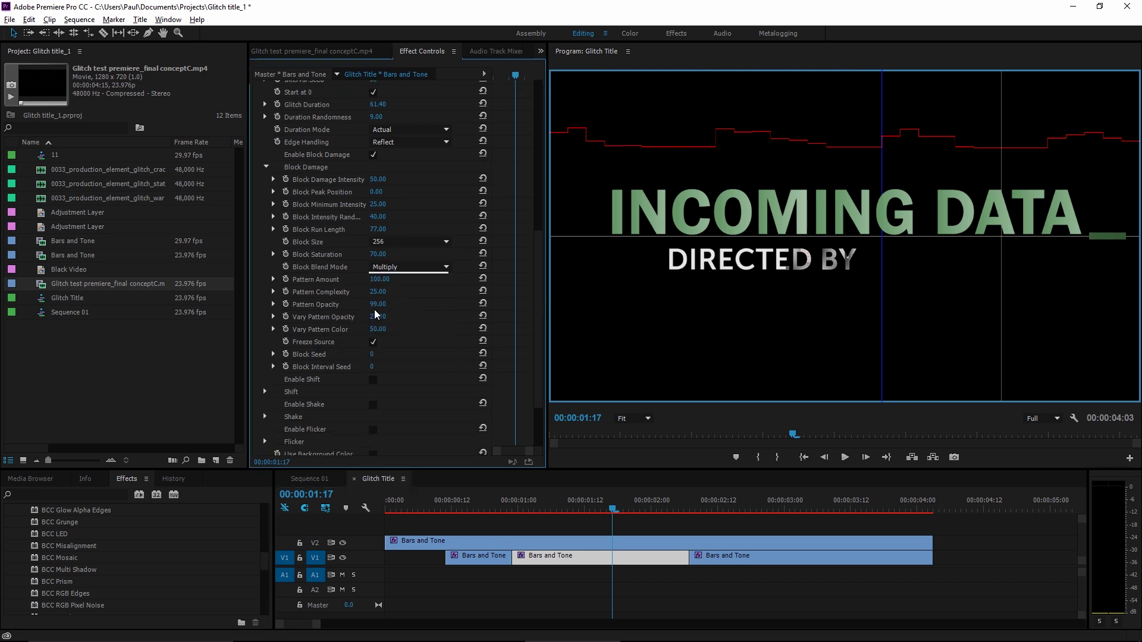
drag(377, 292, 431, 296)
mouse_move(613, 509)
mouse_down()
mouse_move(550, 515)
mouse_move(636, 510)
mouse_move(623, 511)
mouse_up()
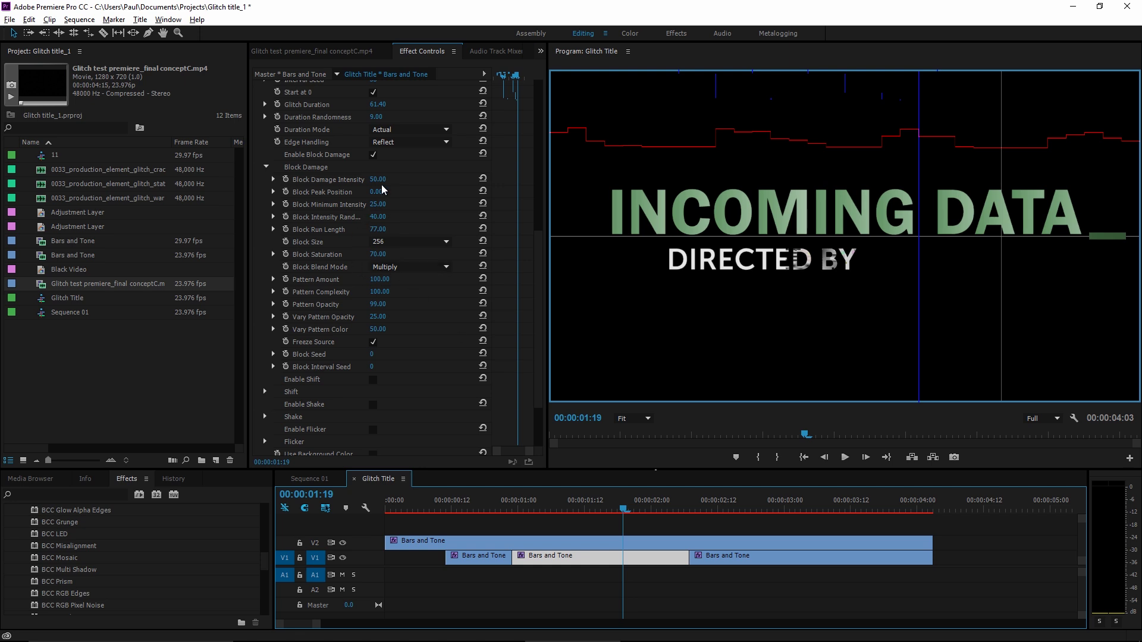
Step: Raise Block Damage Intensity and Block Run Length to 100, previewing at one second
drag(383, 179, 424, 180)
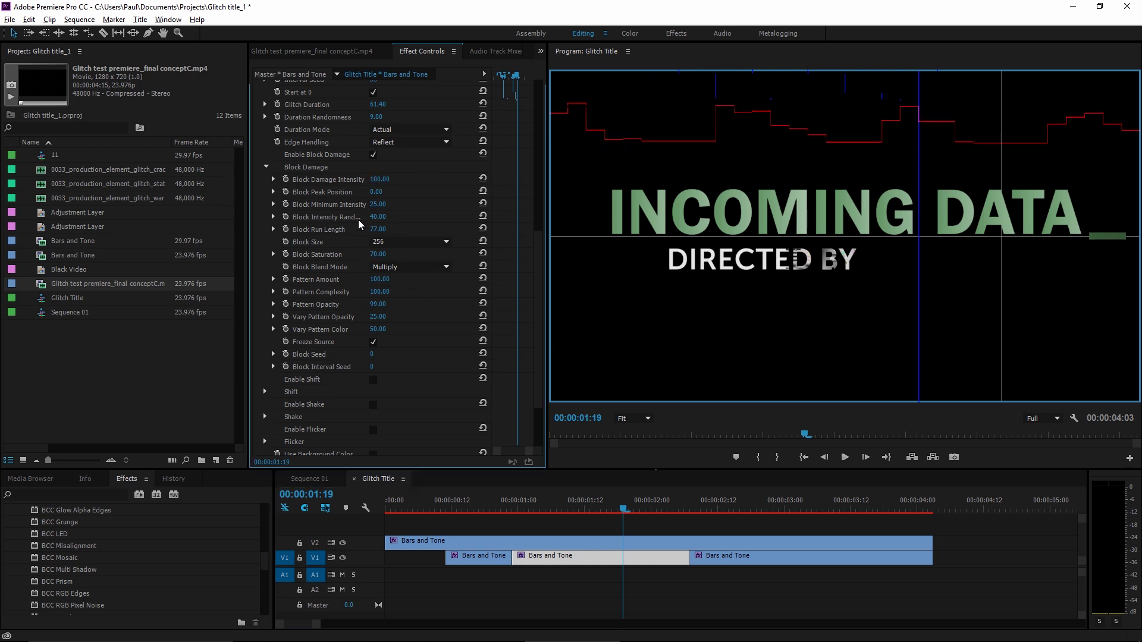
drag(375, 229, 420, 231)
drag(585, 510, 521, 521)
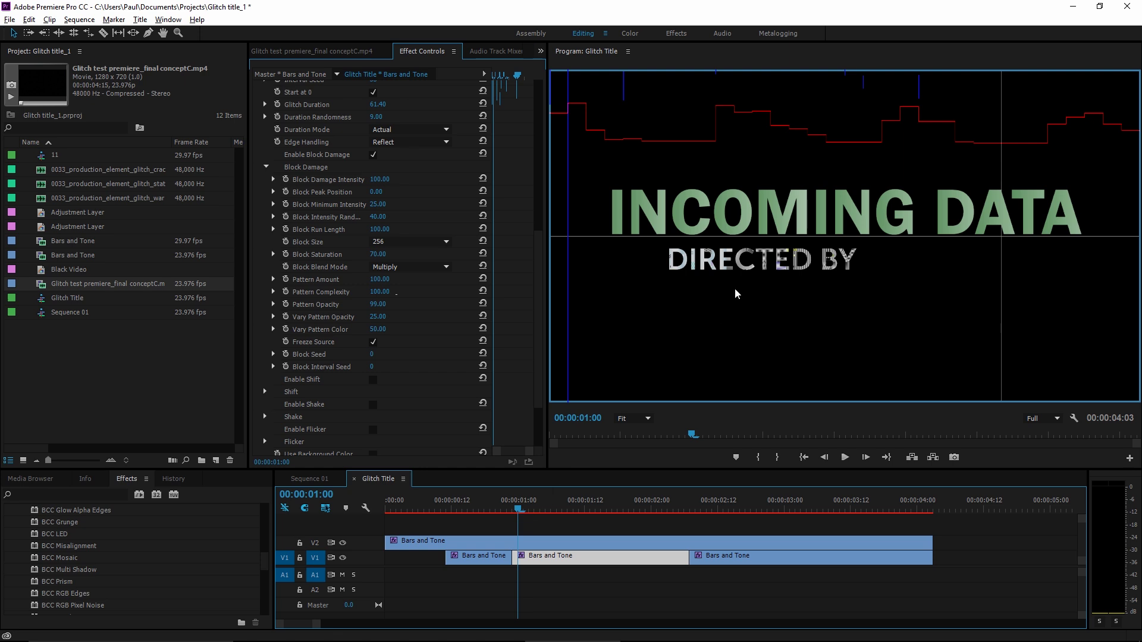
Step: Collapse Block Damage, enable Shift and Shake, and expand the Shake settings
scroll(343, 326, up, 2)
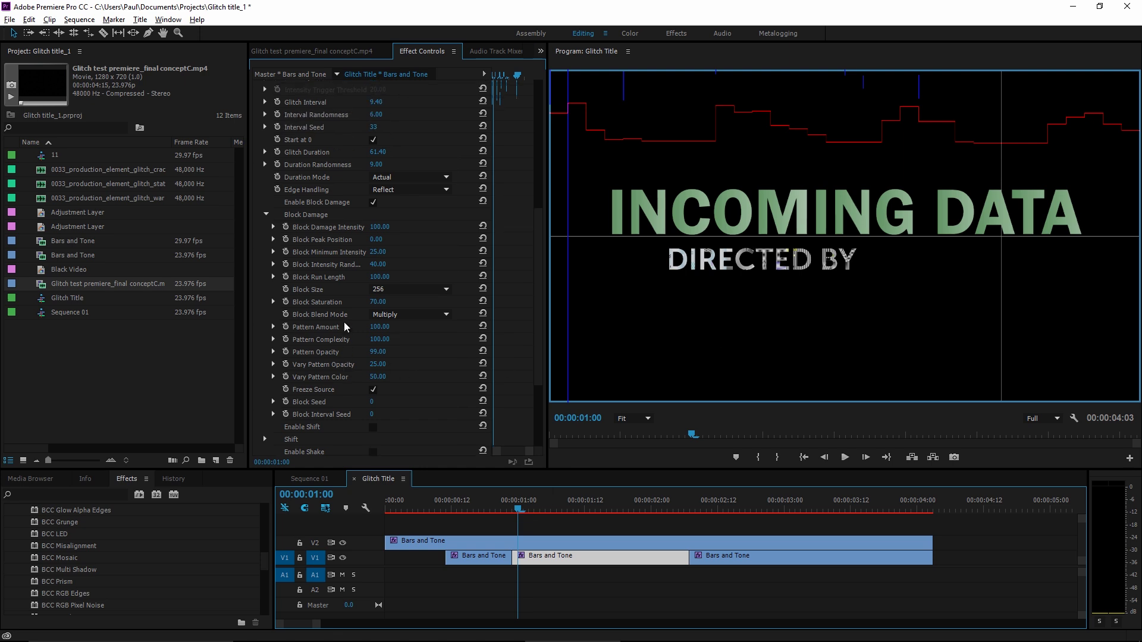
click(266, 215)
click(373, 300)
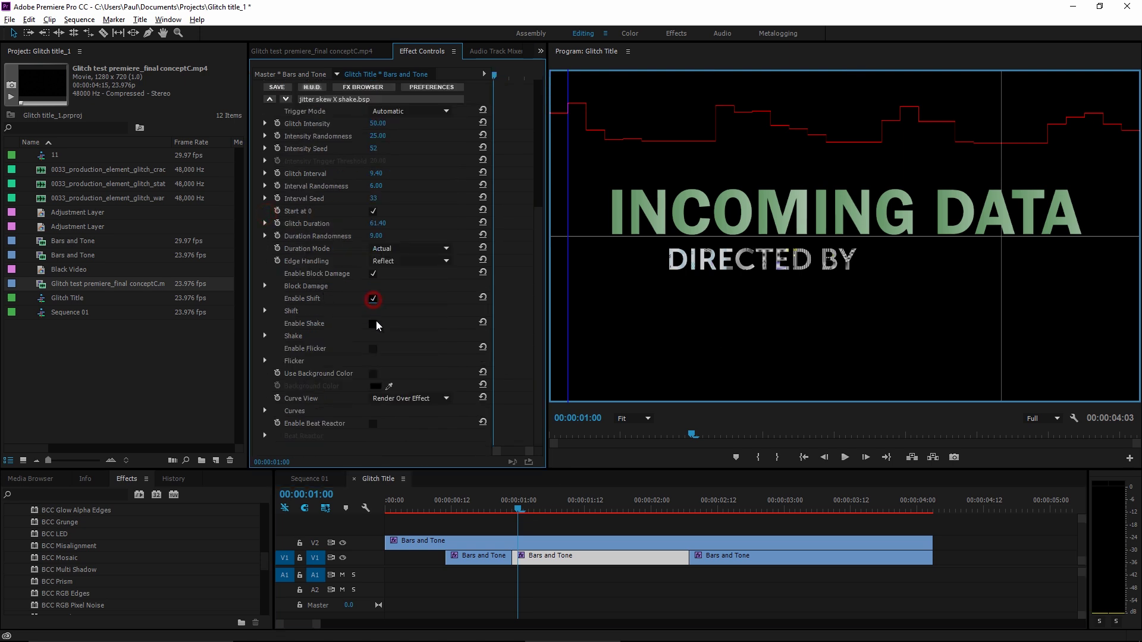
click(373, 324)
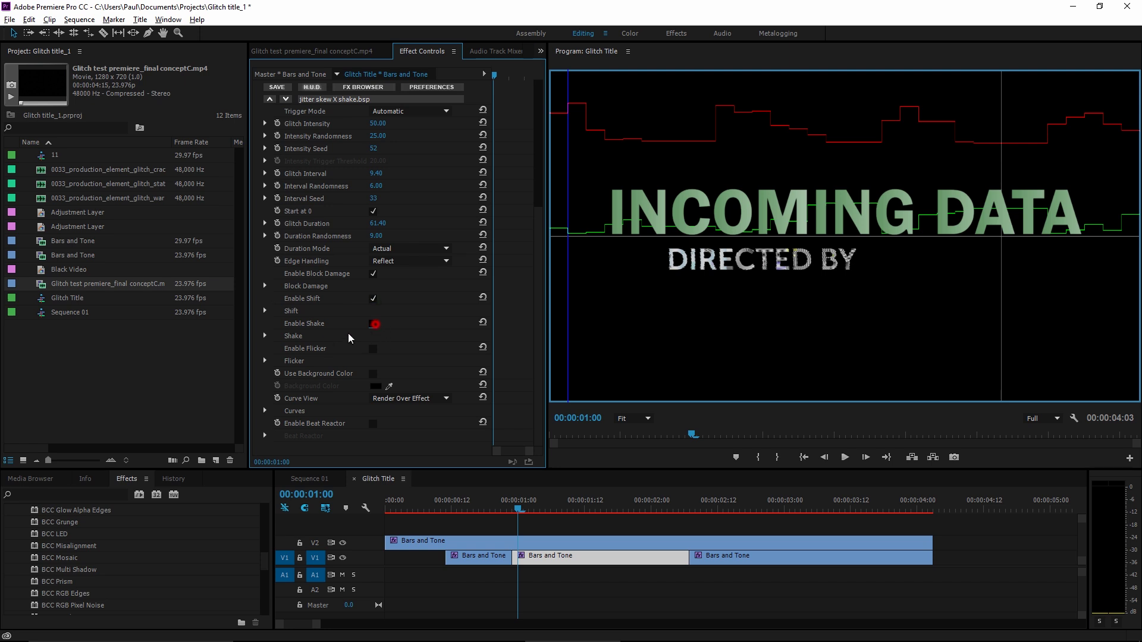
click(264, 335)
Step: Set Shake Y to 20 and Shake X to 3, then preview the shake
scroll(326, 378, down, 1)
scroll(326, 374, down, 3)
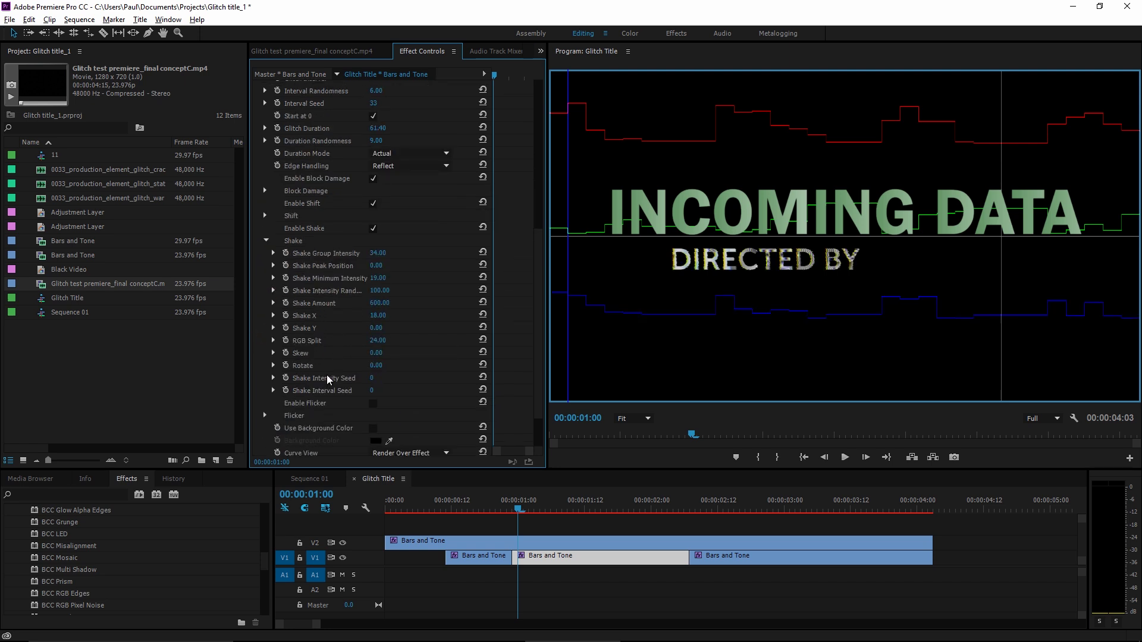
click(369, 328)
text(20)
key(Return)
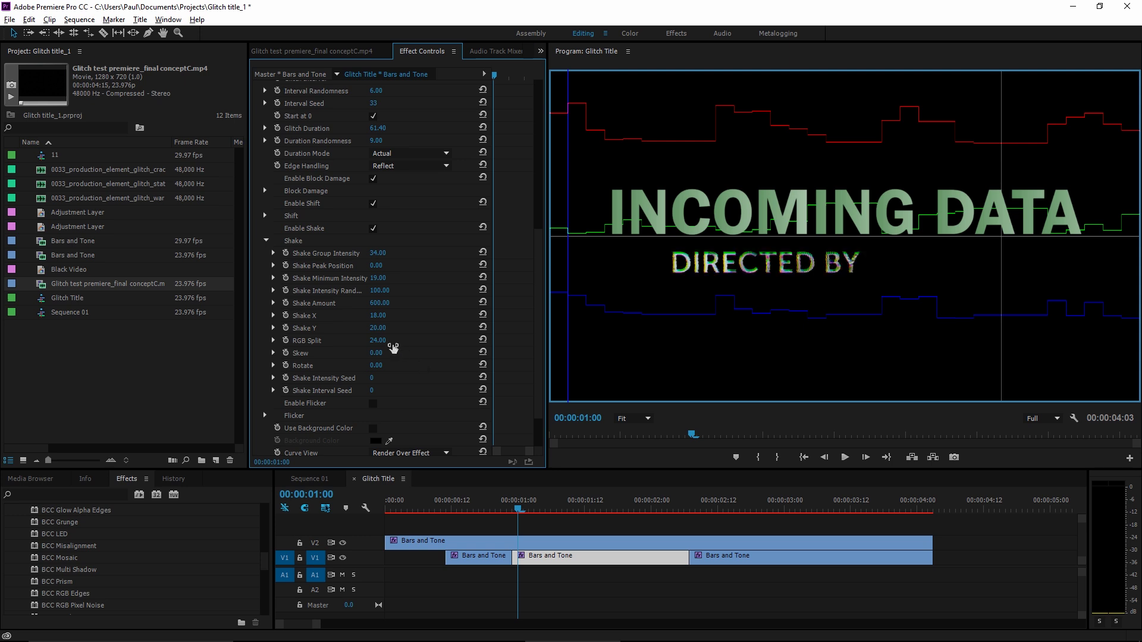
click(377, 317)
text(3)
key(Return)
drag(523, 507, 629, 509)
Step: Set Curve View to Off and play through the title to check the glitch
scroll(354, 336, down, 2)
click(395, 404)
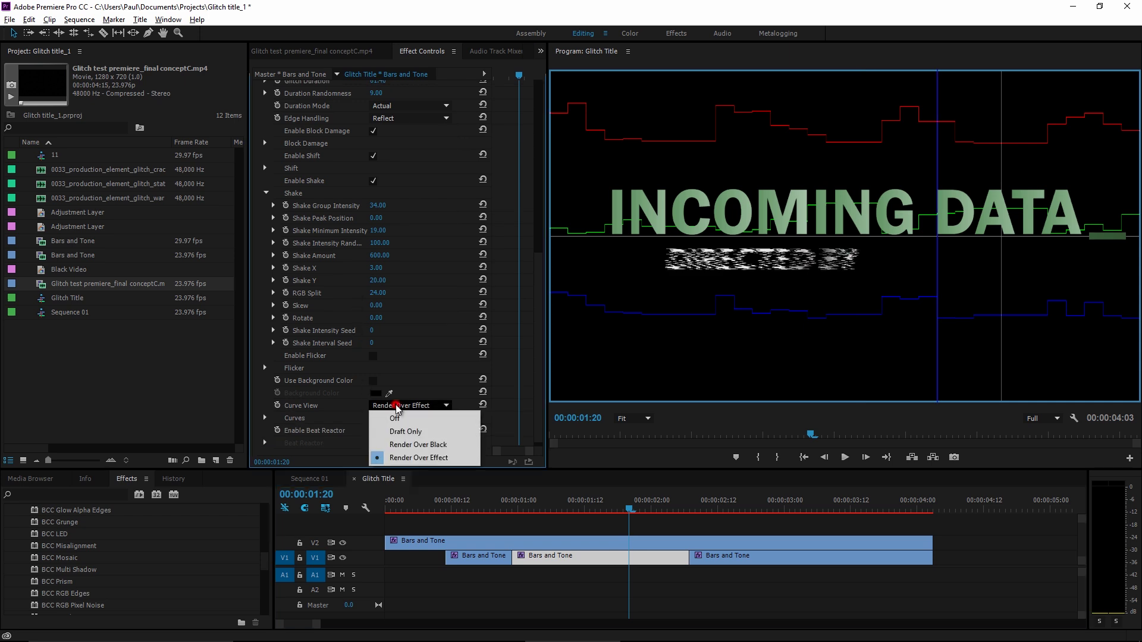
click(395, 418)
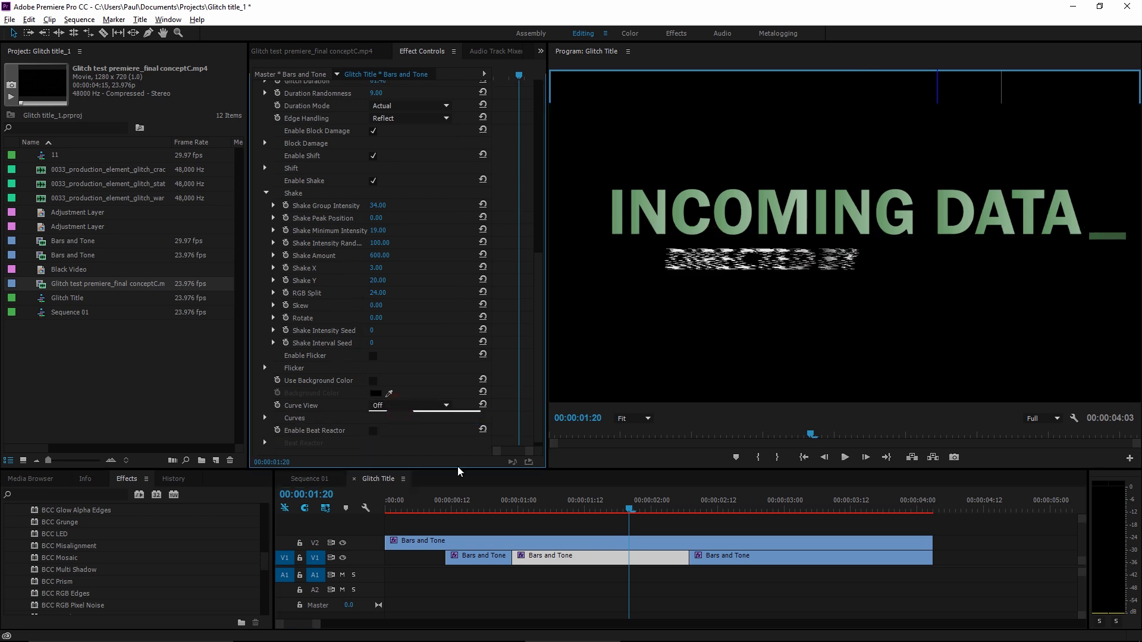
drag(629, 509, 579, 509)
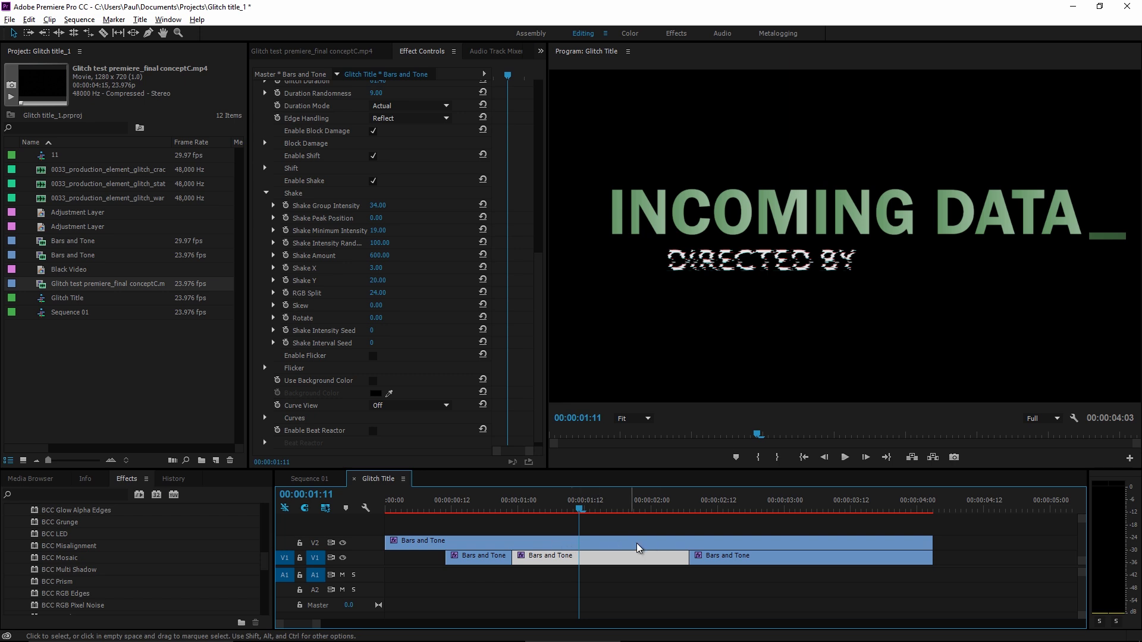
Step: Enlarge the timeline and move the top title clip from V2 up to V3
drag(552, 470, 552, 426)
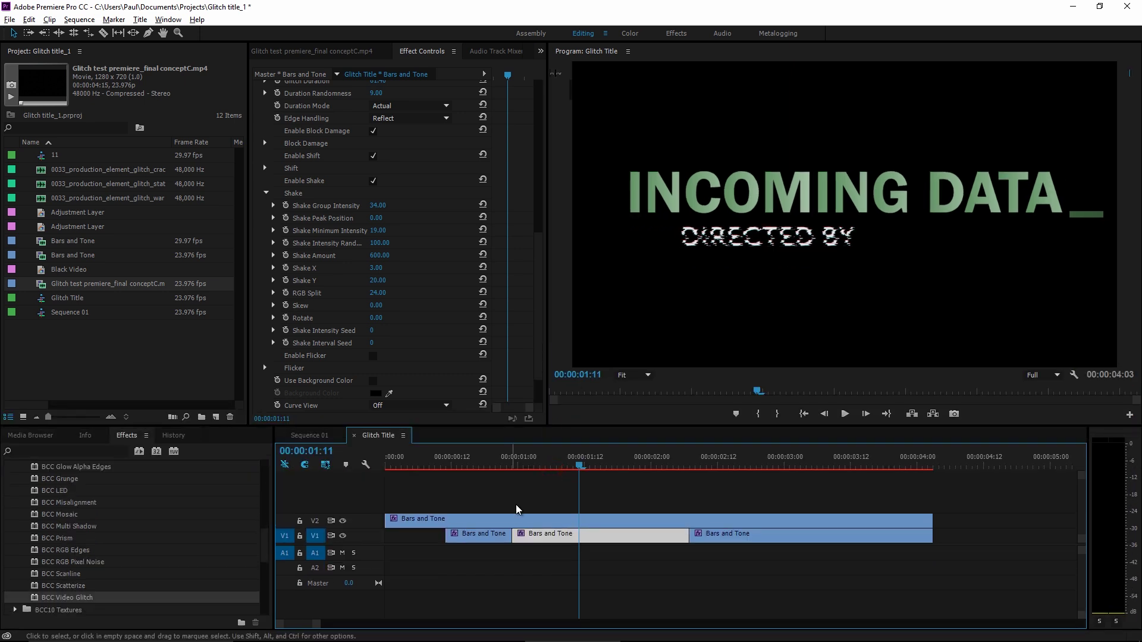
click(508, 519)
drag(508, 519, 511, 504)
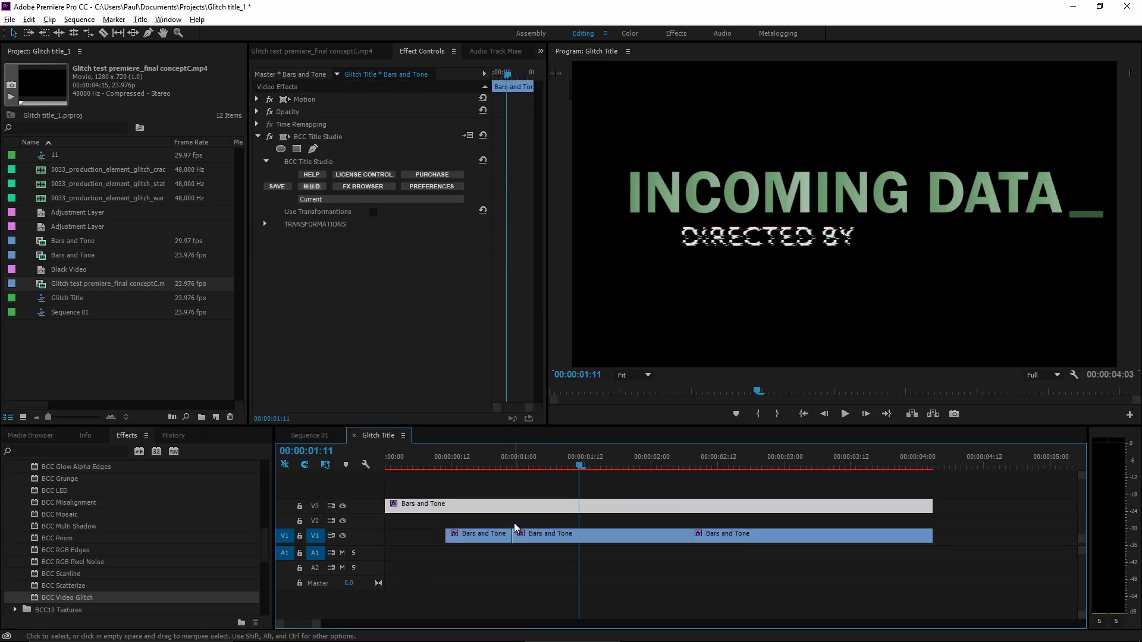
Step: Preview the glitching credit around 01:14, then compare with END TRANSMISSION in Sequence 01
click(542, 539)
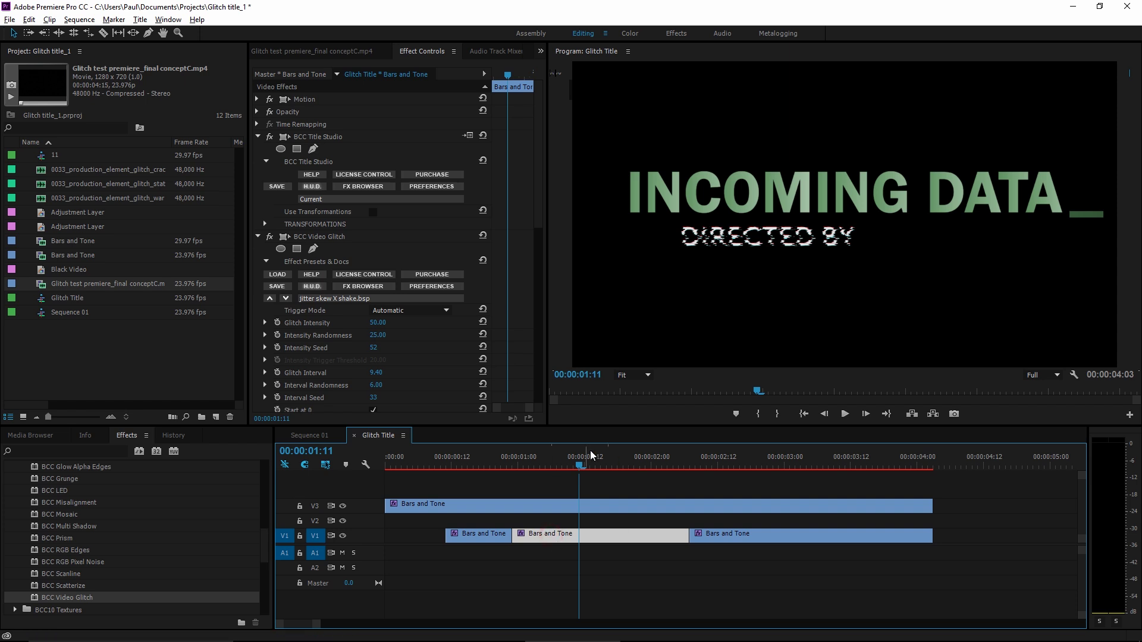
click(556, 465)
drag(542, 465, 595, 472)
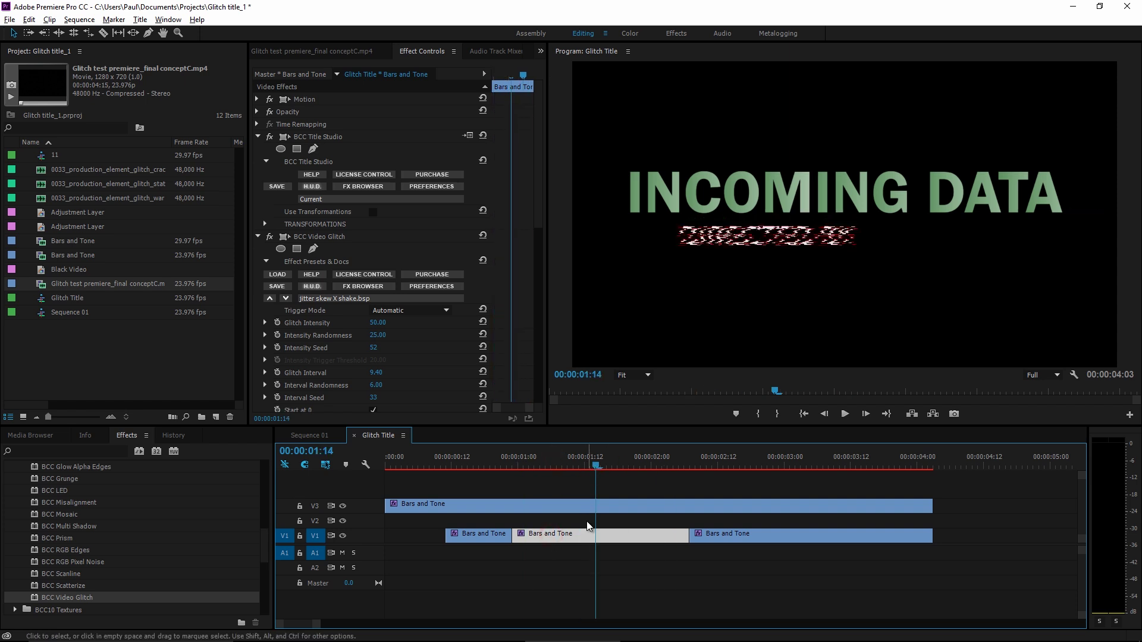
click(309, 435)
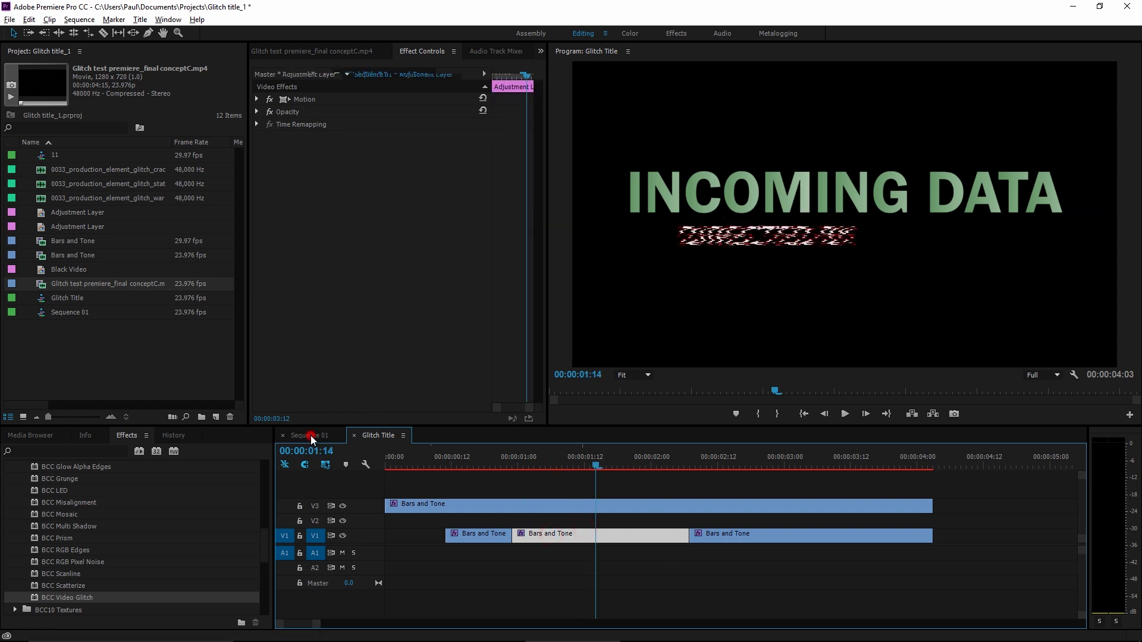
mouse_move(495, 458)
mouse_down()
mouse_move(470, 469)
mouse_move(487, 473)
mouse_move(480, 465)
mouse_up()
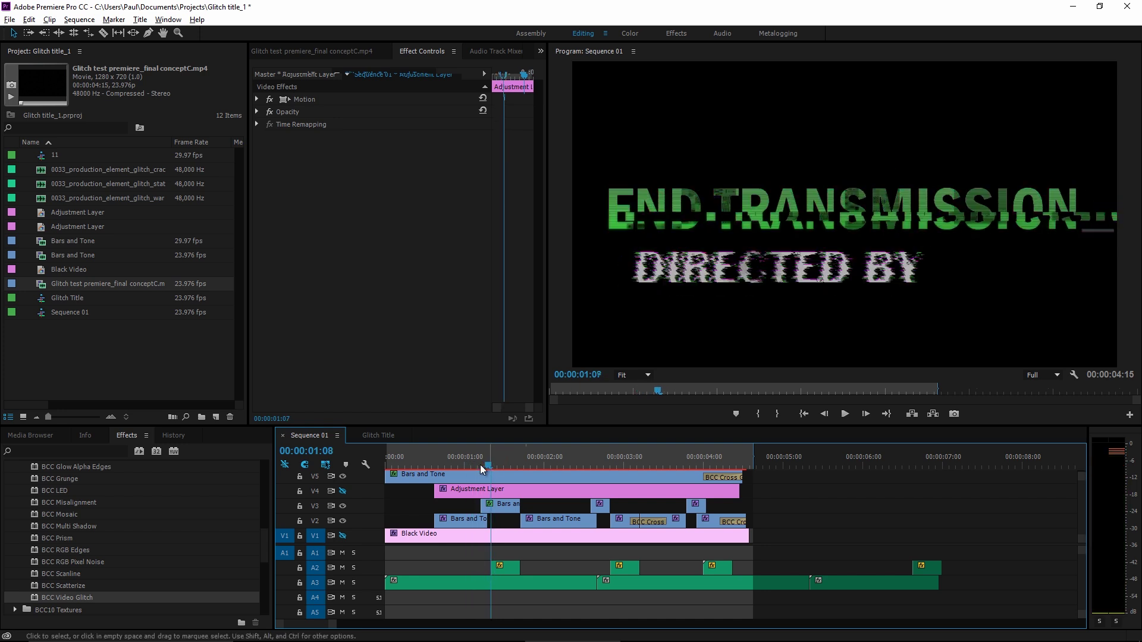
click(378, 433)
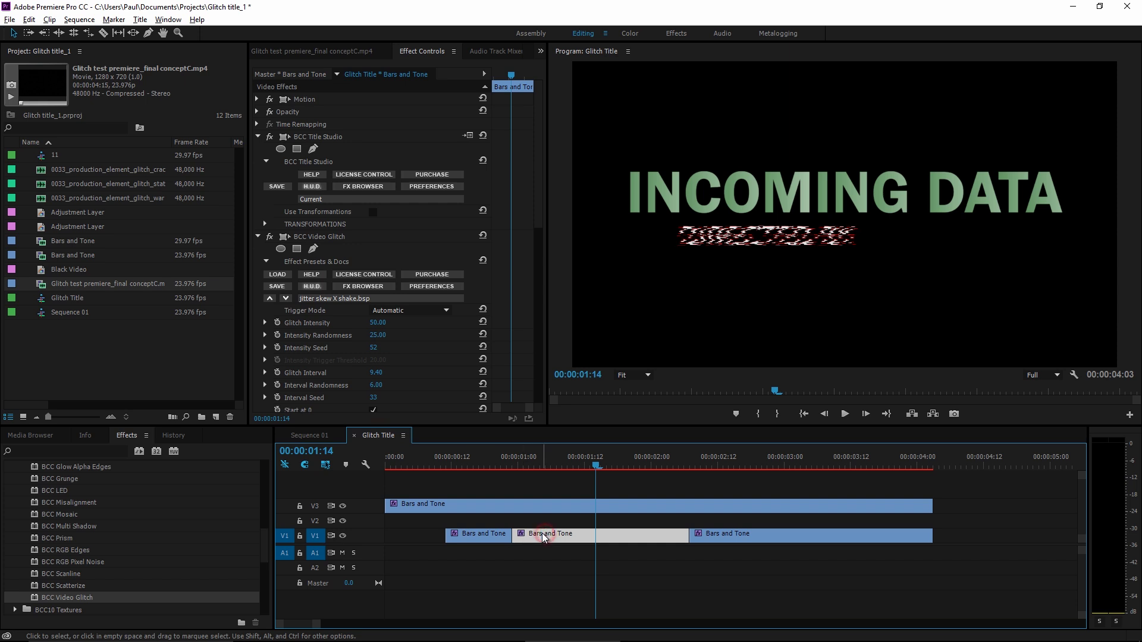
Step: Copy the middle V1 glitch clip onto V2 above it
click(944, 473)
key(ctrl+v)
drag(621, 535, 572, 524)
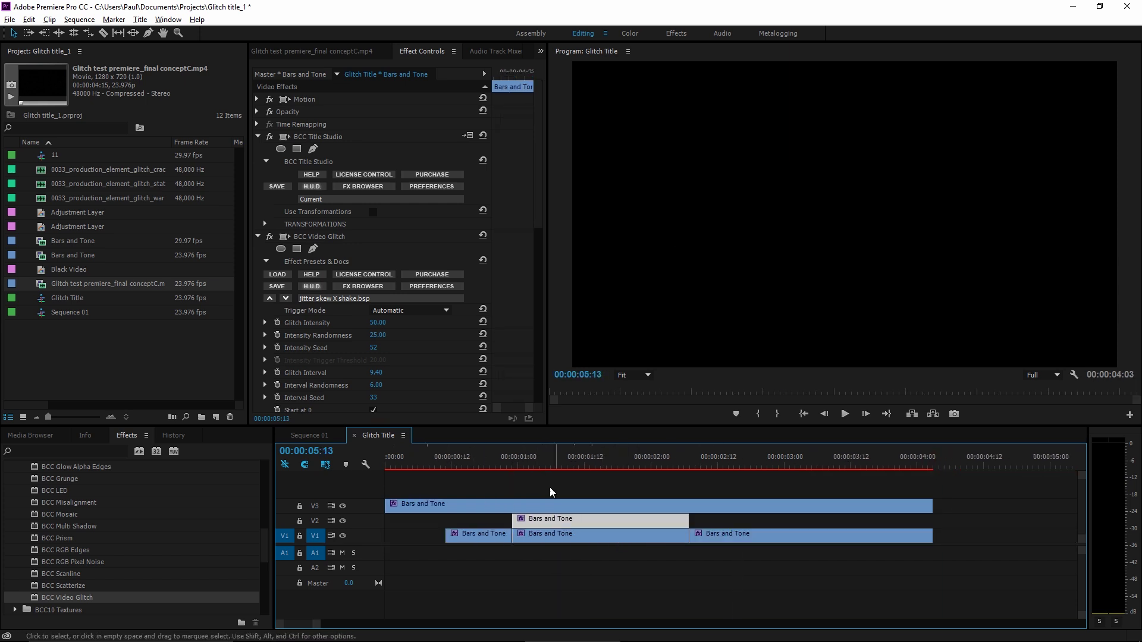
drag(515, 465, 567, 465)
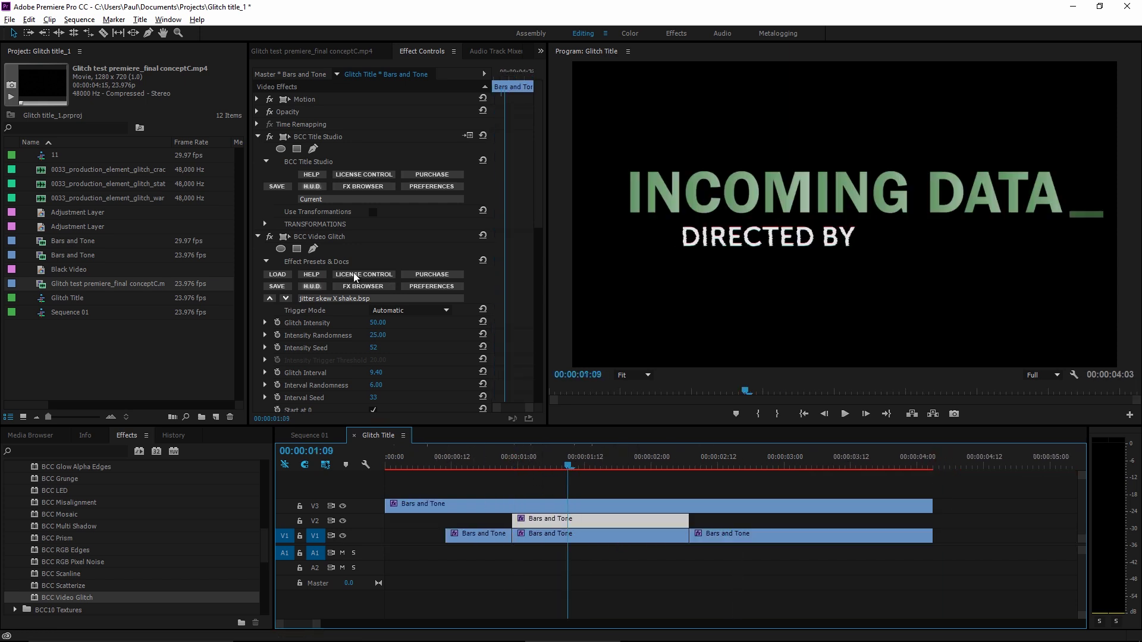
Step: In BCC Title Studio, set the DIRECTED BY text to font size 52 and apply
click(316, 137)
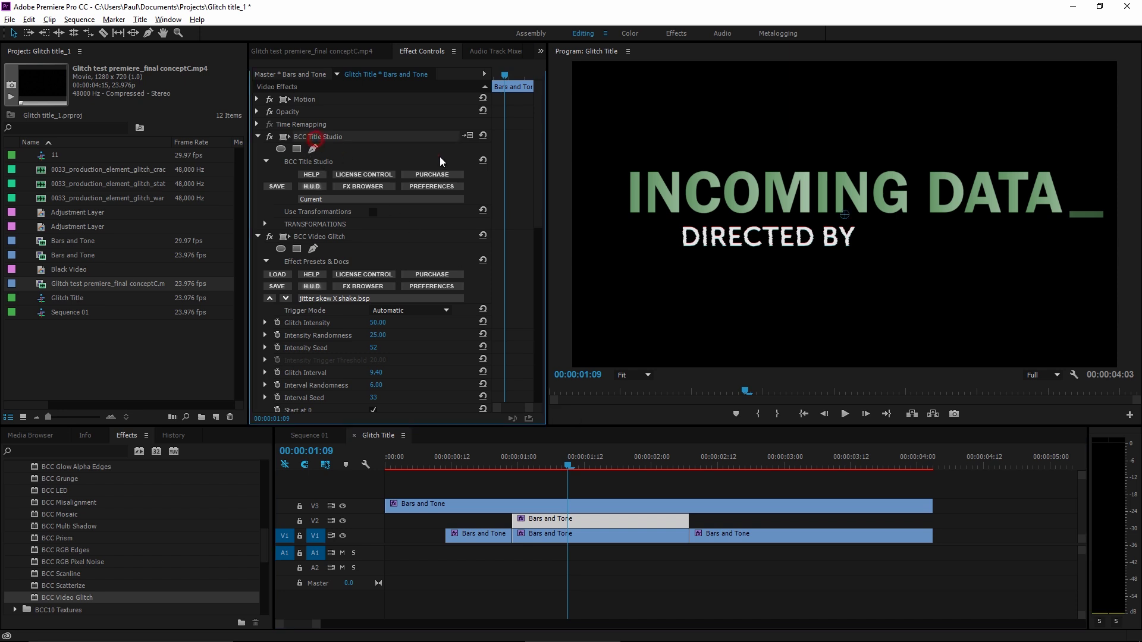
click(256, 99)
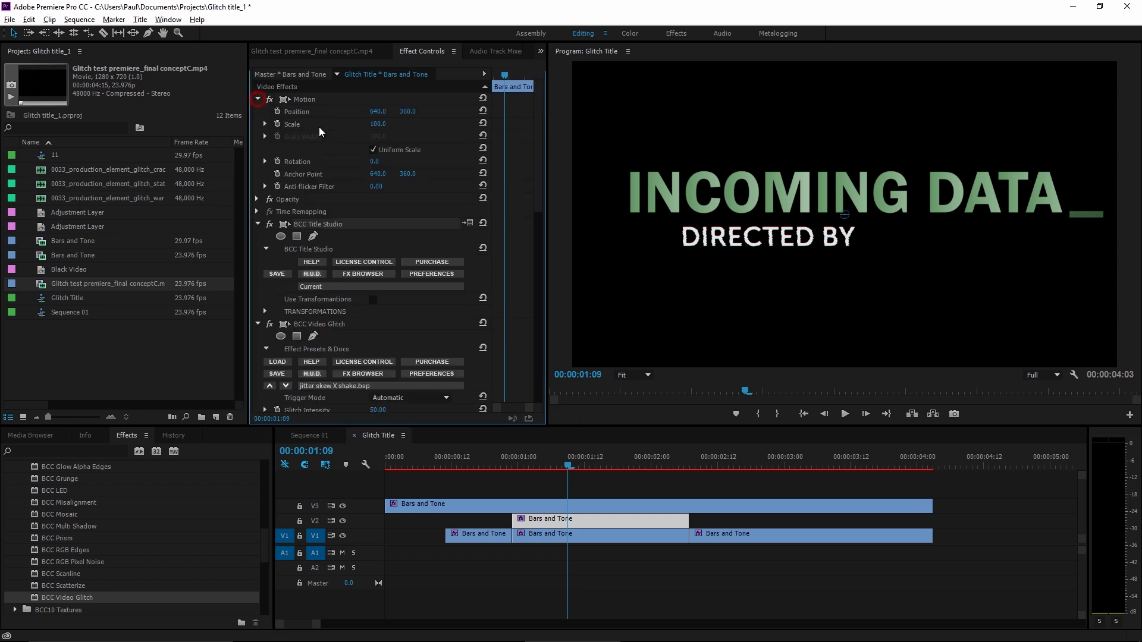
click(257, 99)
click(469, 136)
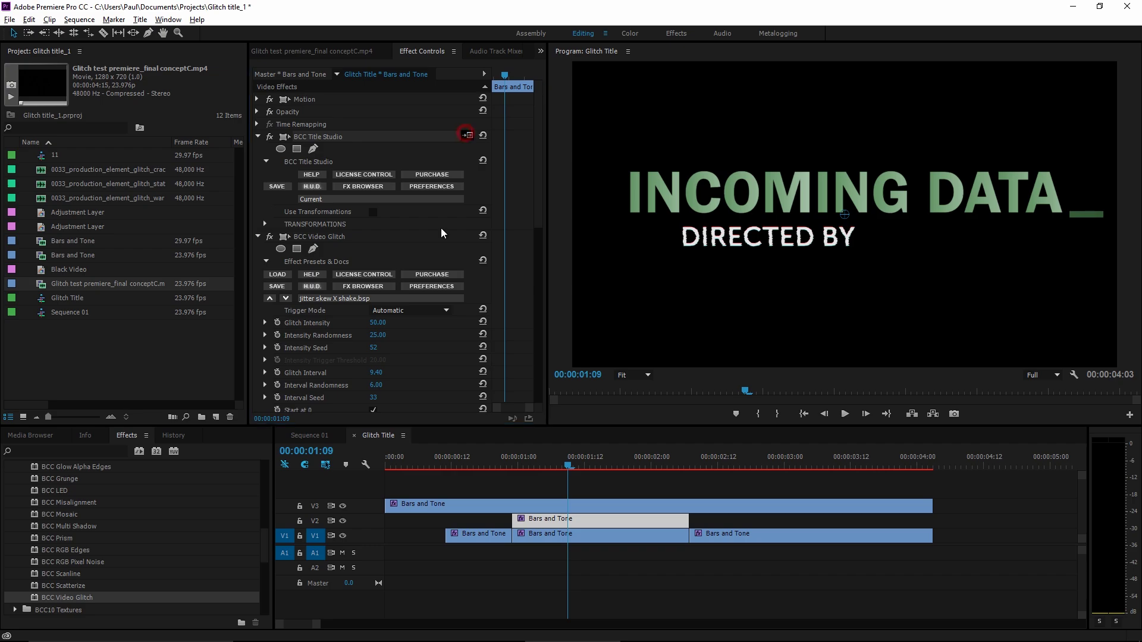
triple_click(405, 85)
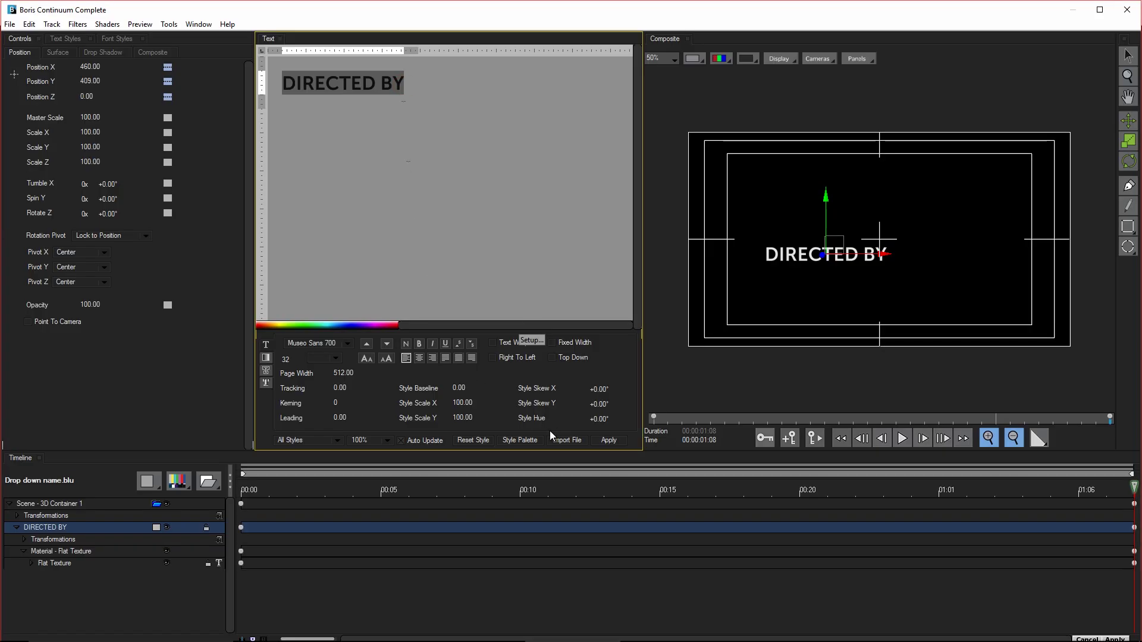
click(386, 358)
click(386, 358)
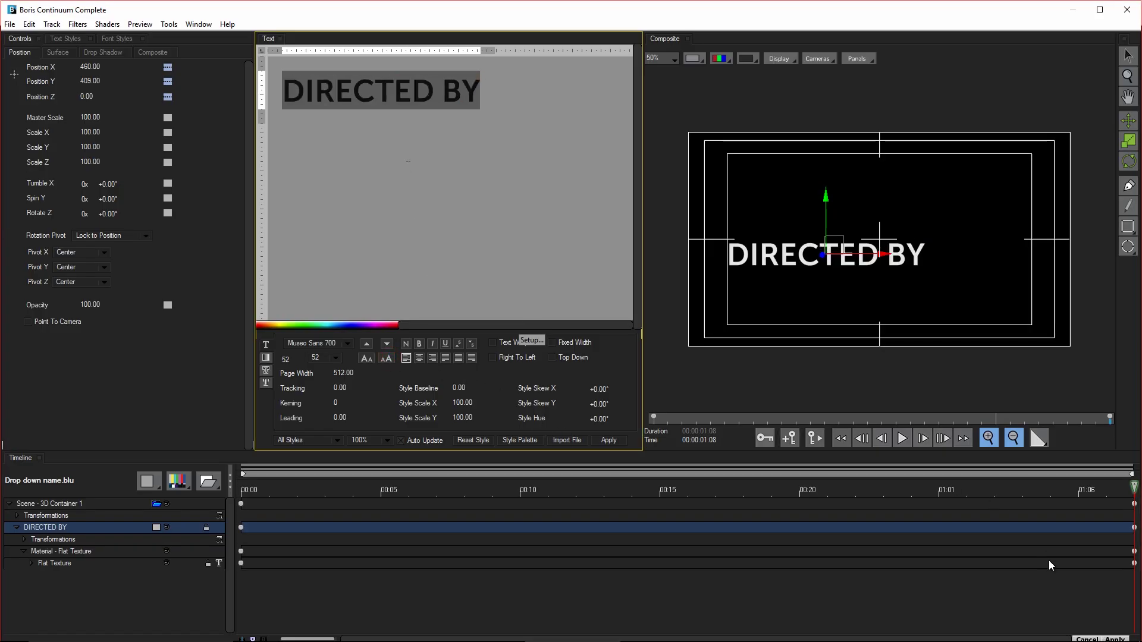
click(1114, 636)
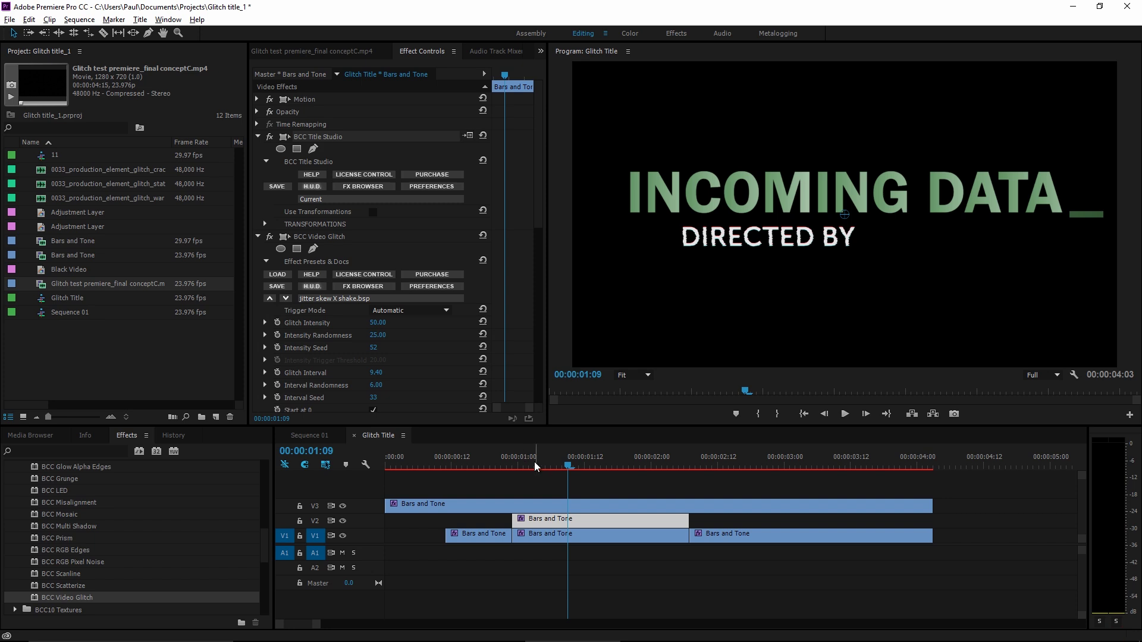
Step: Split the V1 clip near 1:10 and trim its pieces to open a gap
click(520, 465)
drag(521, 465, 573, 465)
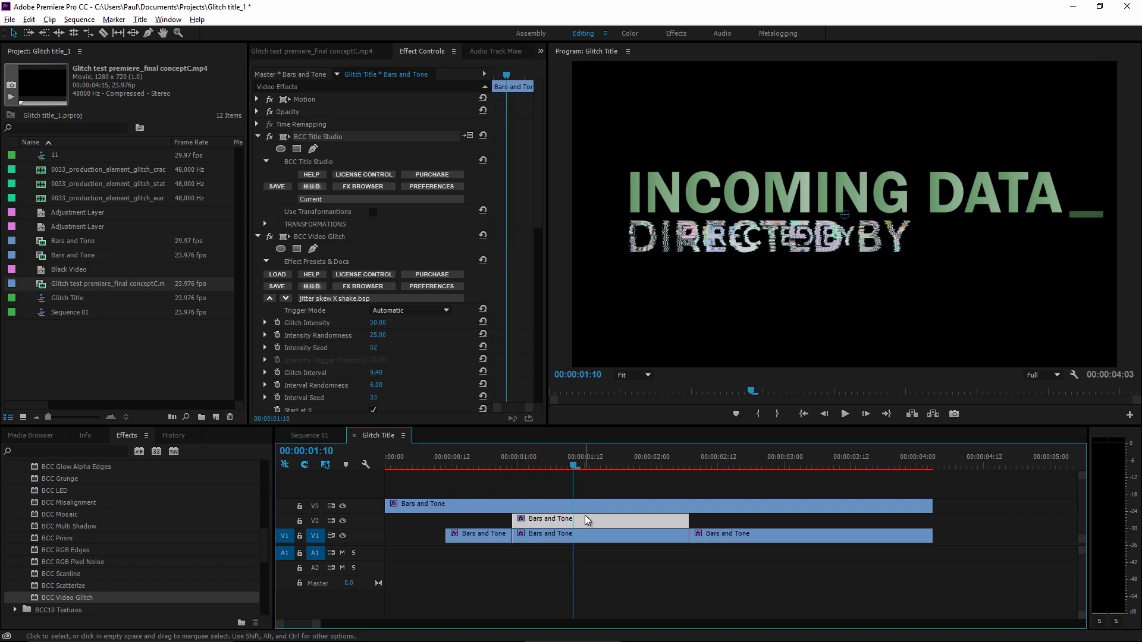
key(c)
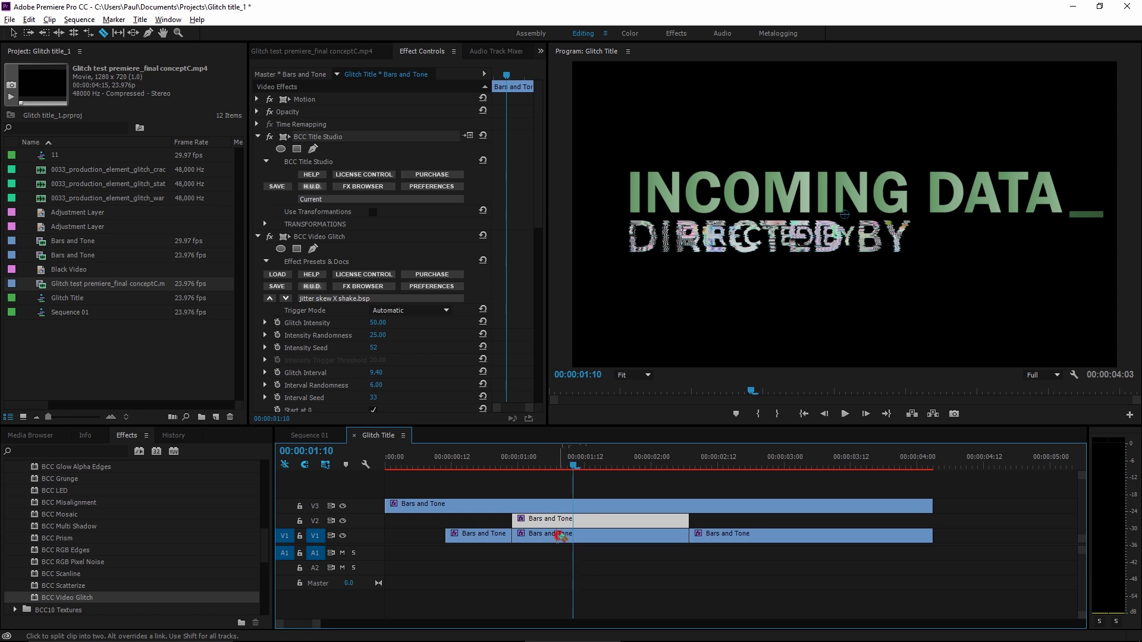
click(558, 535)
key(v)
drag(559, 537, 584, 538)
drag(513, 521, 546, 520)
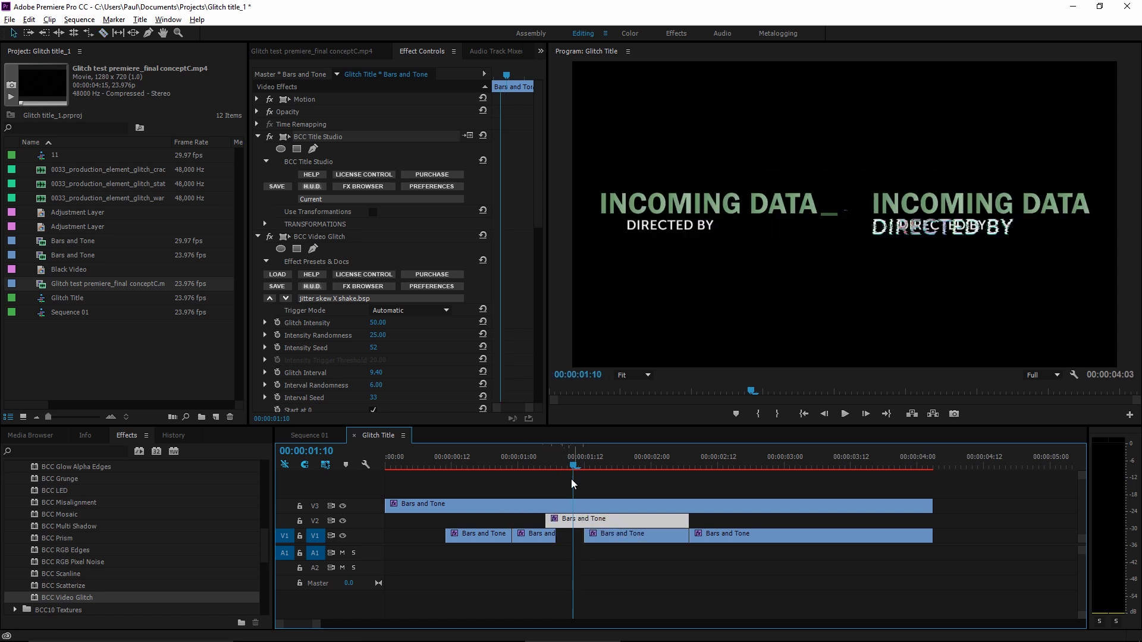
Step: Cut the V2 glitch clip at 1:14 and trim the new fragment's start and end
drag(573, 466, 598, 466)
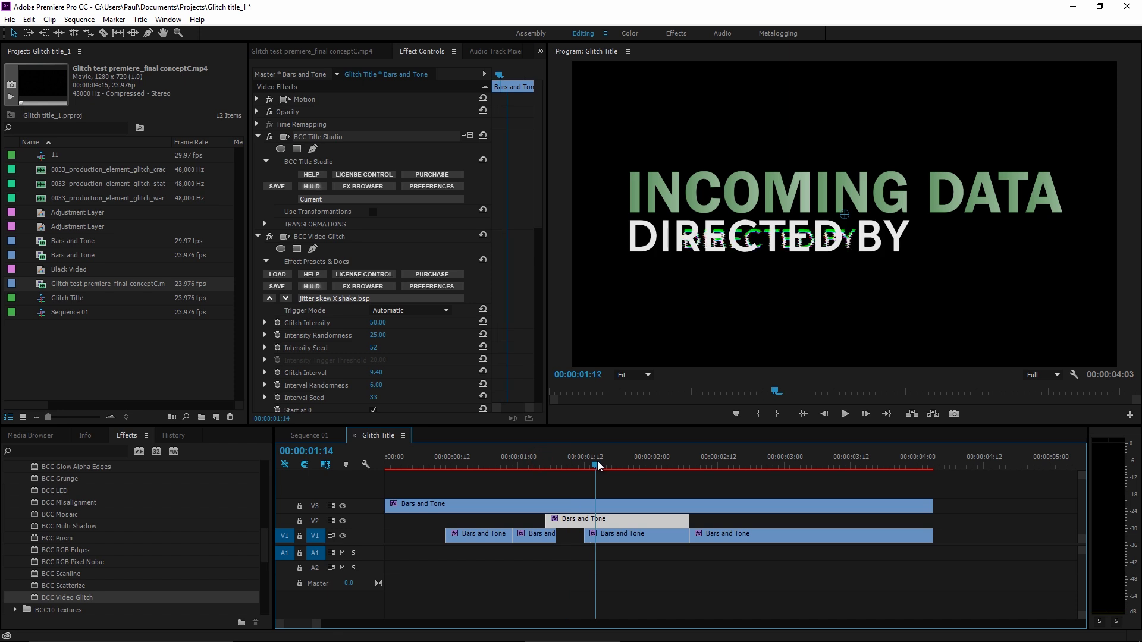
key(c)
click(596, 521)
key(v)
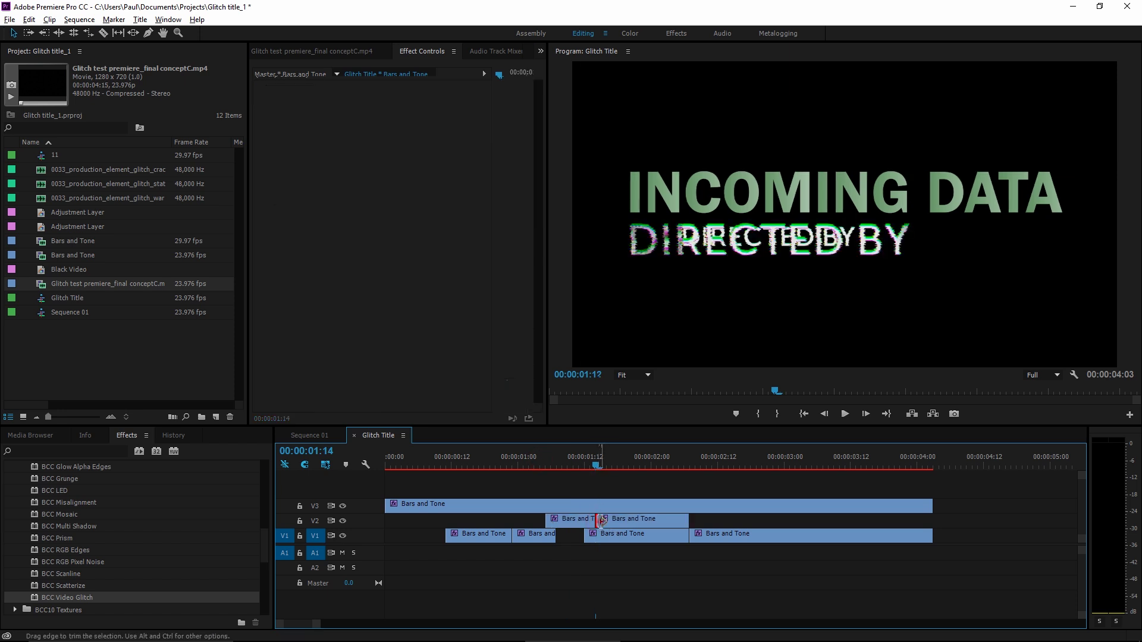
drag(601, 521, 650, 571)
click(641, 542)
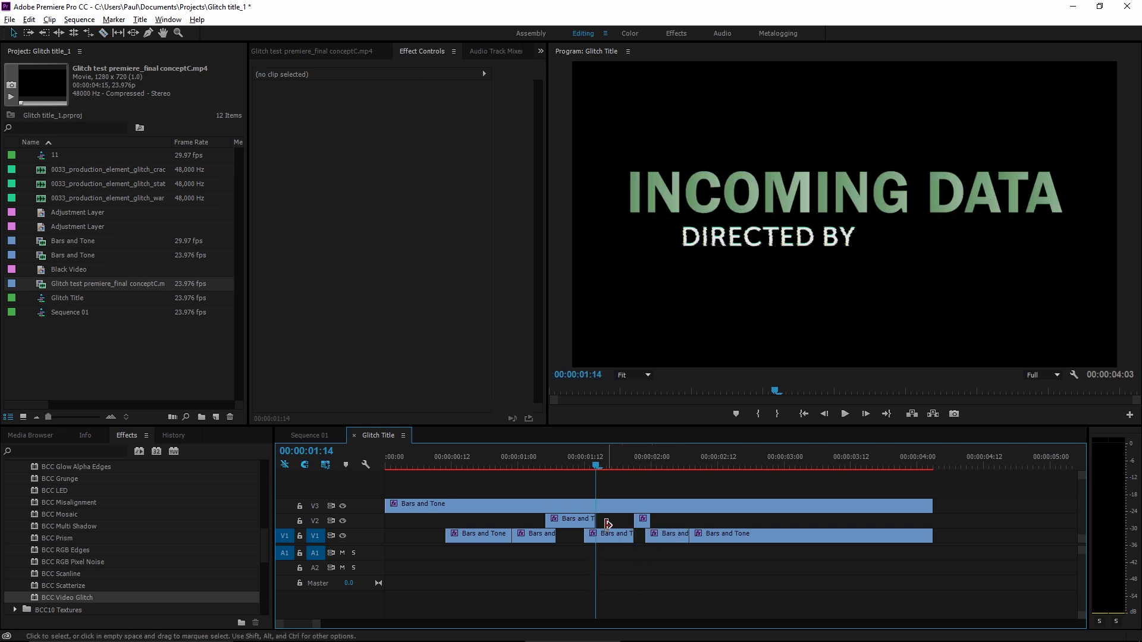
drag(523, 457, 640, 461)
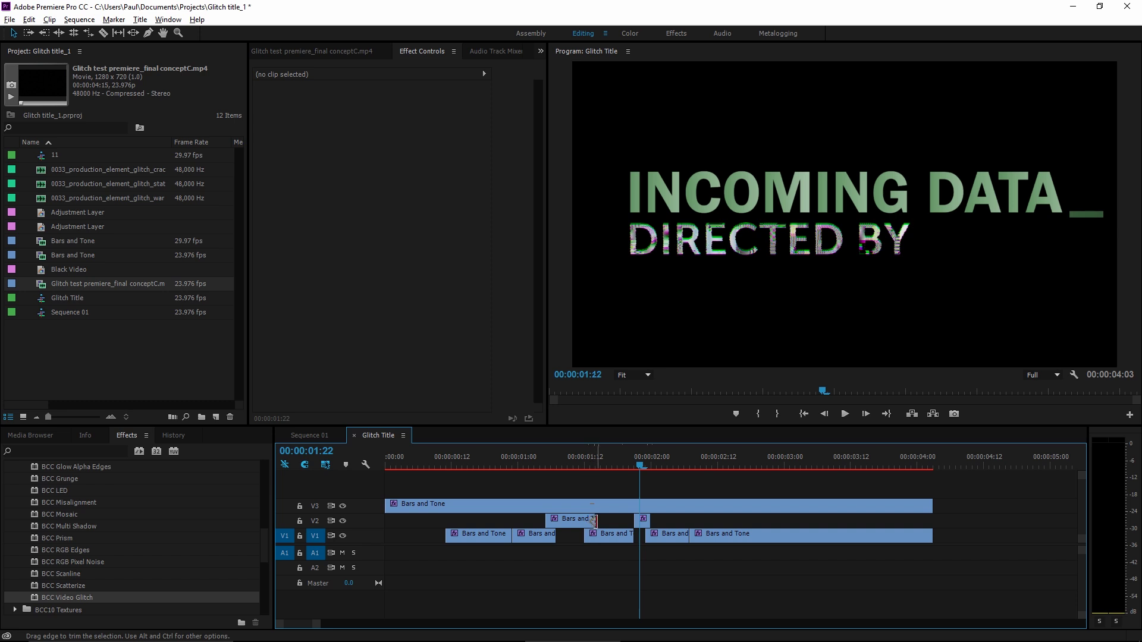
drag(594, 521, 574, 538)
Step: Give the short V2 fragment's Video Glitch Intensity Seed 93 and Interval Seed 80
click(557, 462)
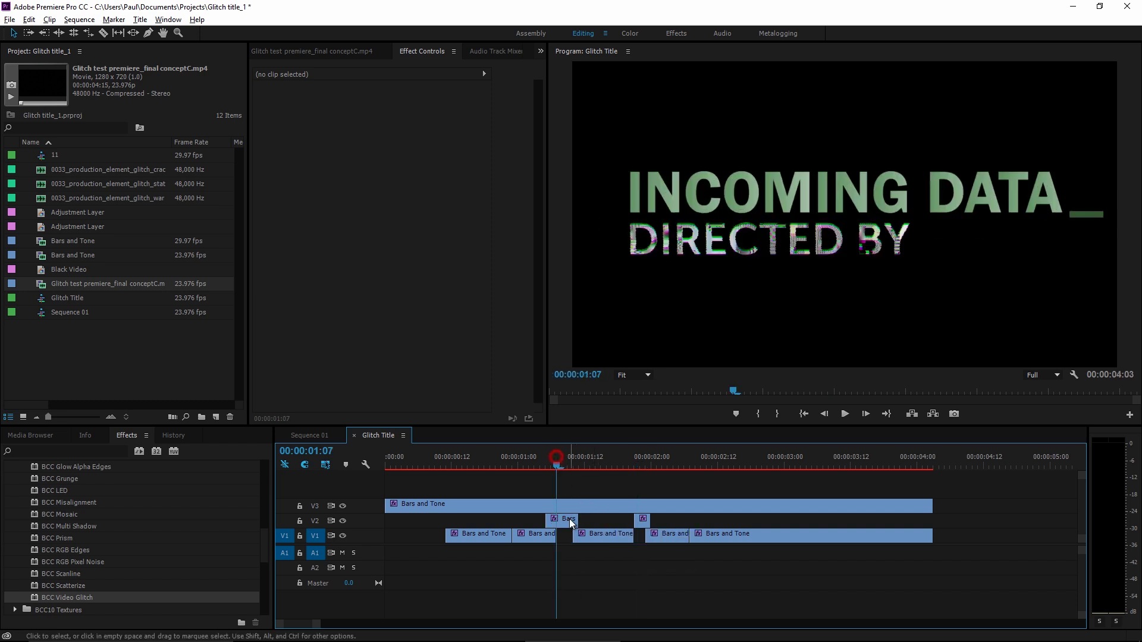
click(567, 521)
scroll(329, 331, down, 3)
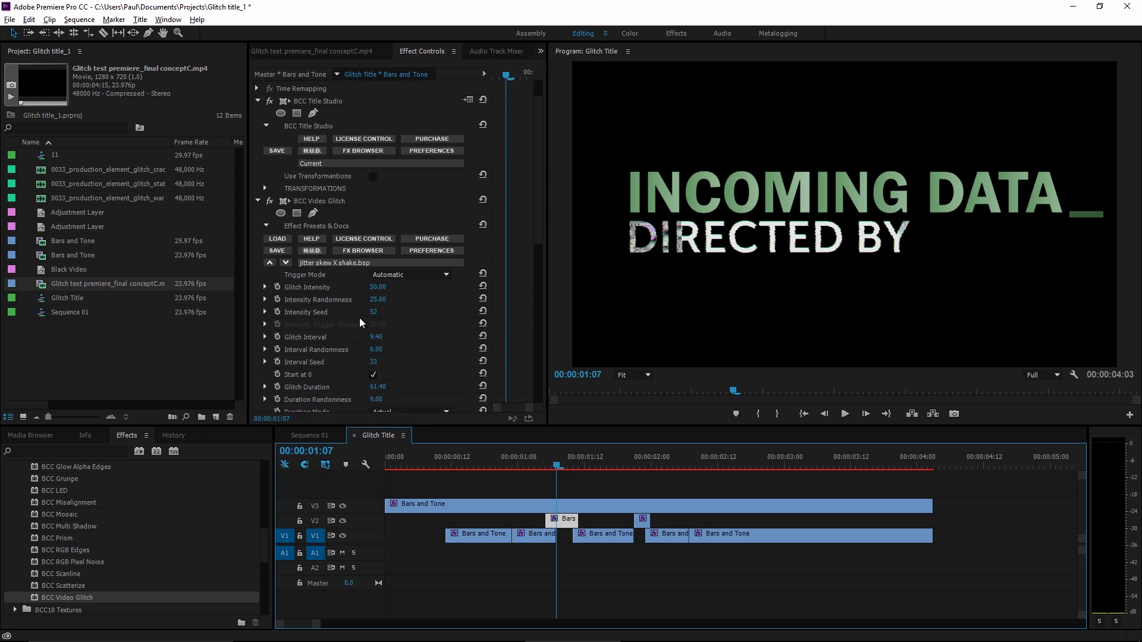
drag(380, 314, 373, 328)
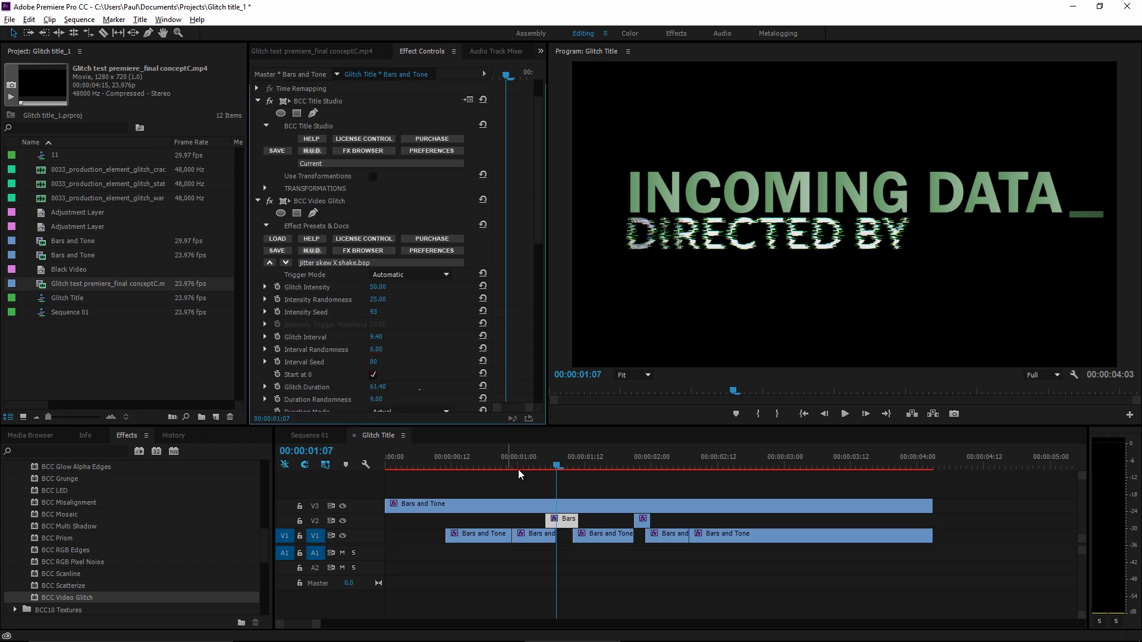
Step: Review the glitch from 1:06 to 1:12, then select the V1 clip at 1:13
drag(548, 464, 604, 469)
click(552, 461)
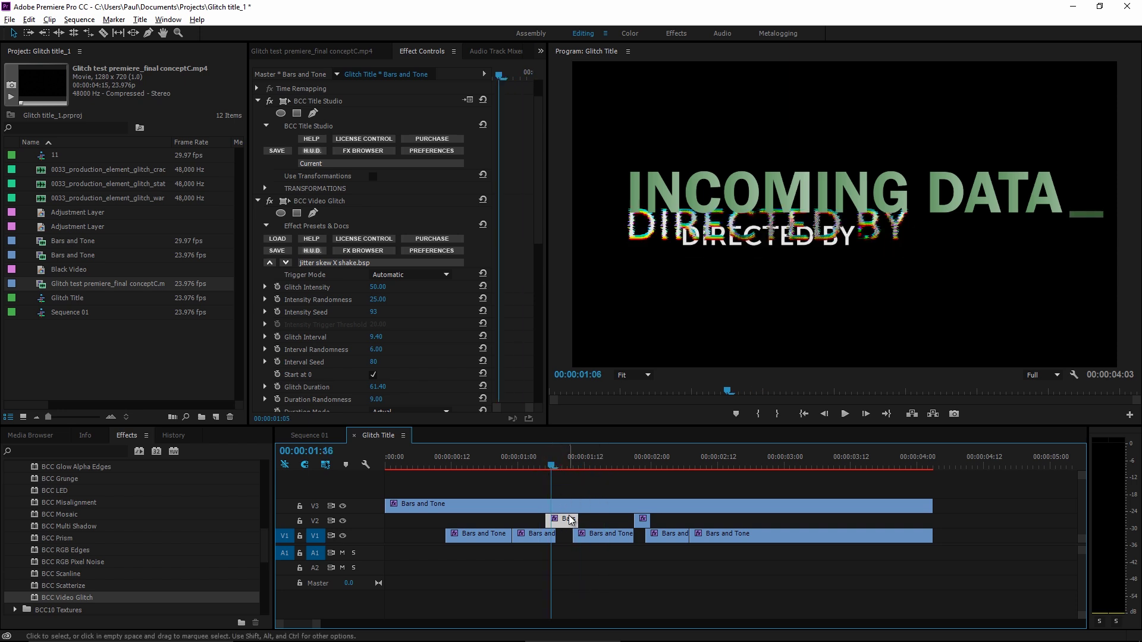
click(591, 462)
click(598, 533)
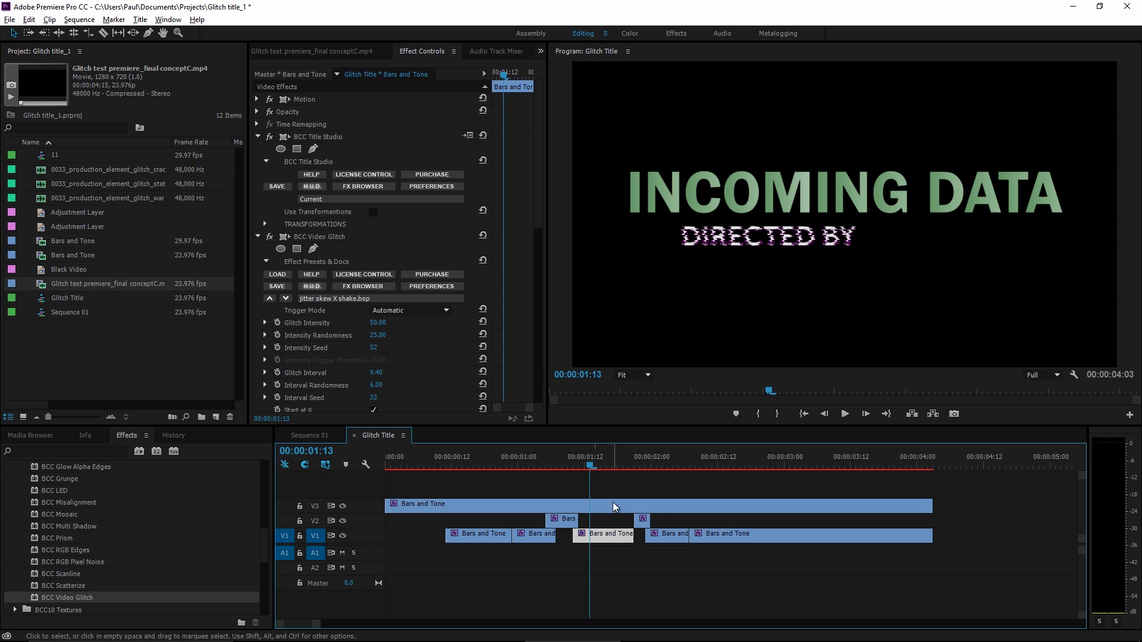
Step: Keyframe the V1 clip's Glitch Intensity from 50 at 1:13 down to 0 at 1:14
scroll(333, 328, down, 2)
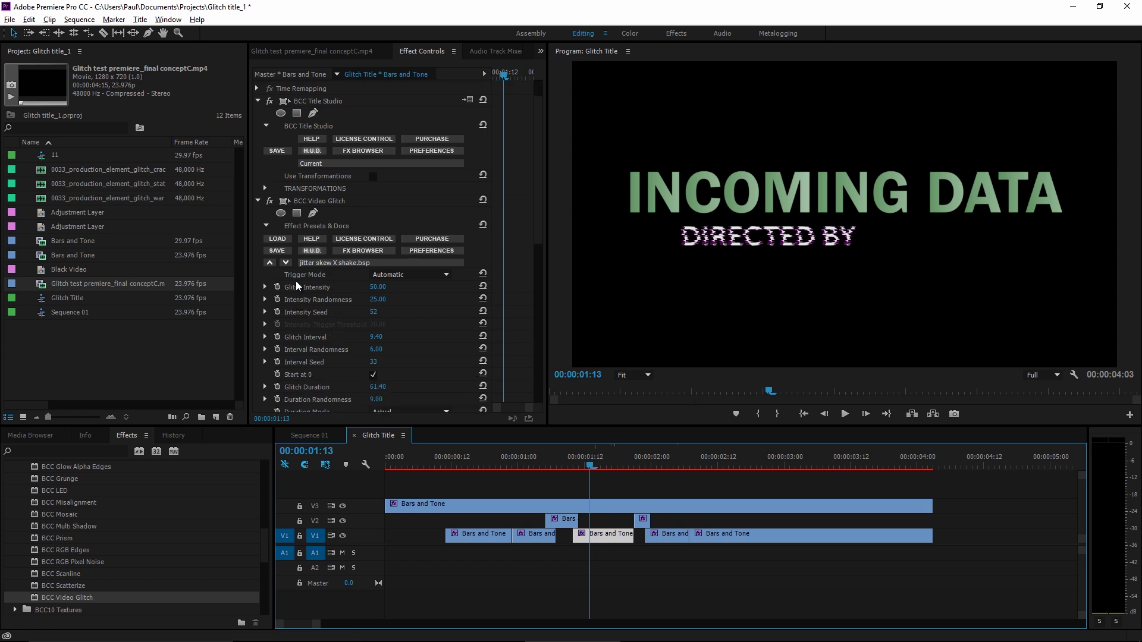
click(277, 288)
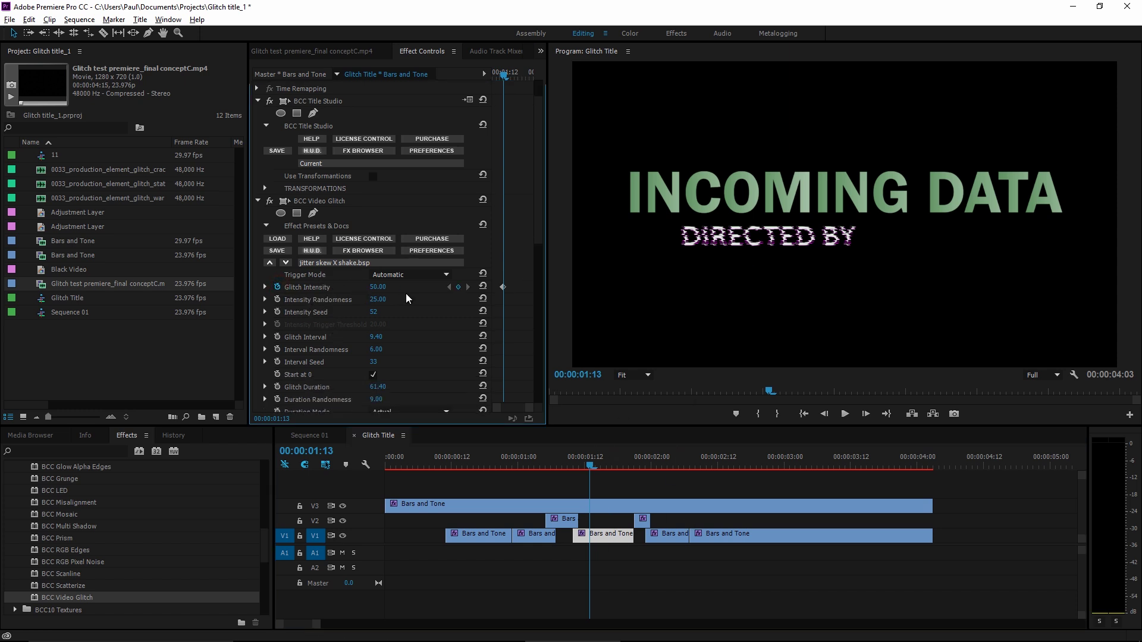
key(Right)
drag(386, 289, 295, 290)
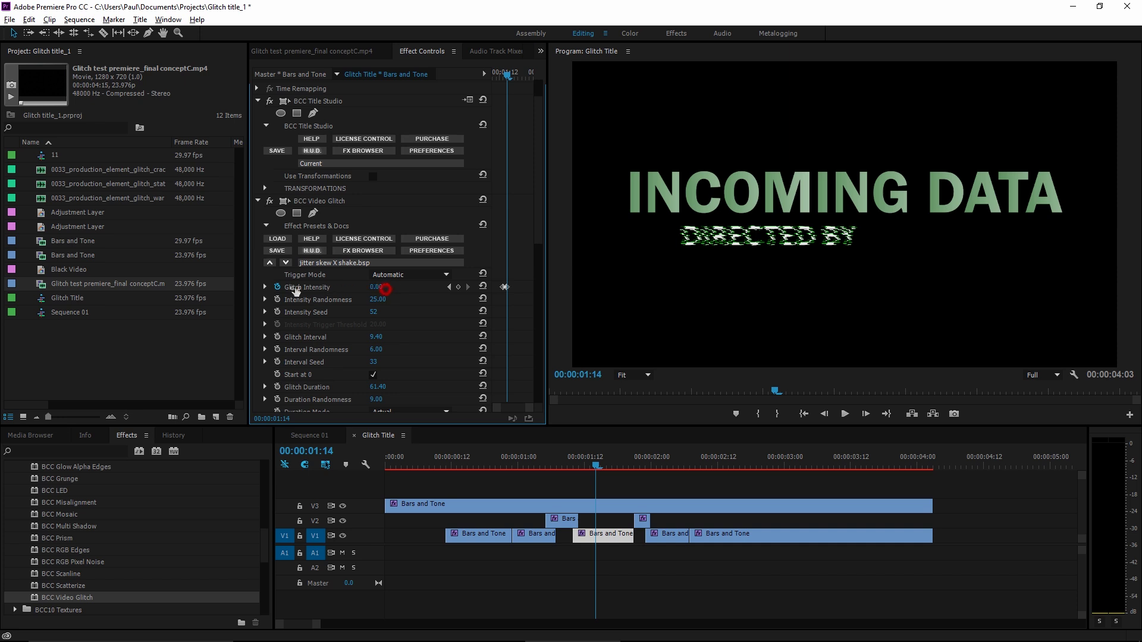
Step: Widen the Effect Controls keyframe area and play the titles through to about 2:09
drag(548, 291, 598, 291)
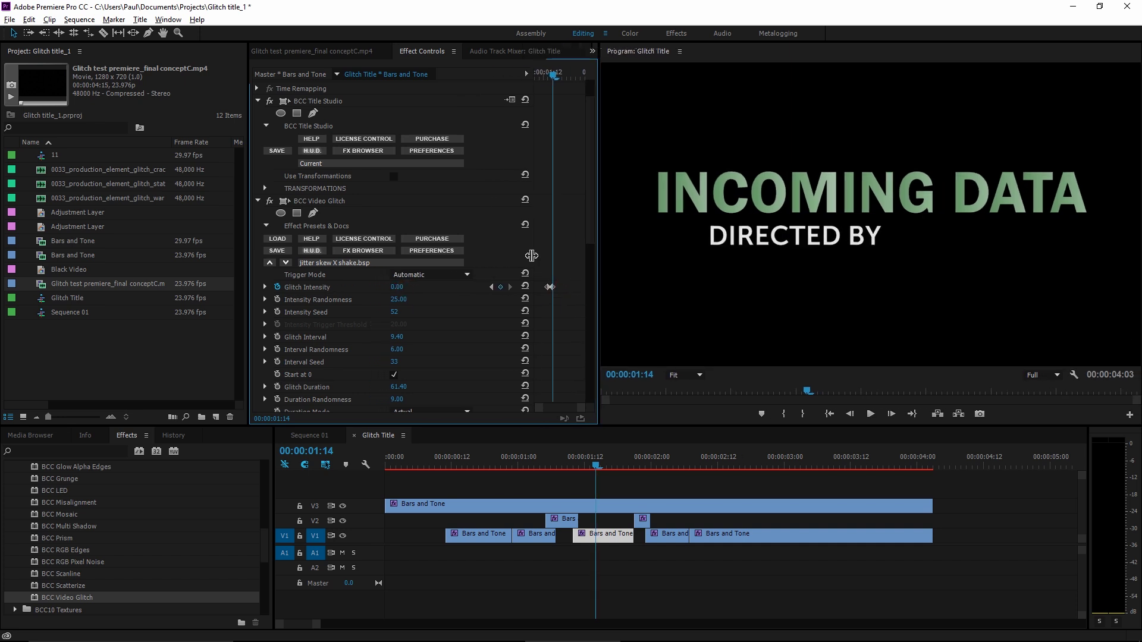
drag(531, 256, 482, 259)
drag(555, 74, 569, 76)
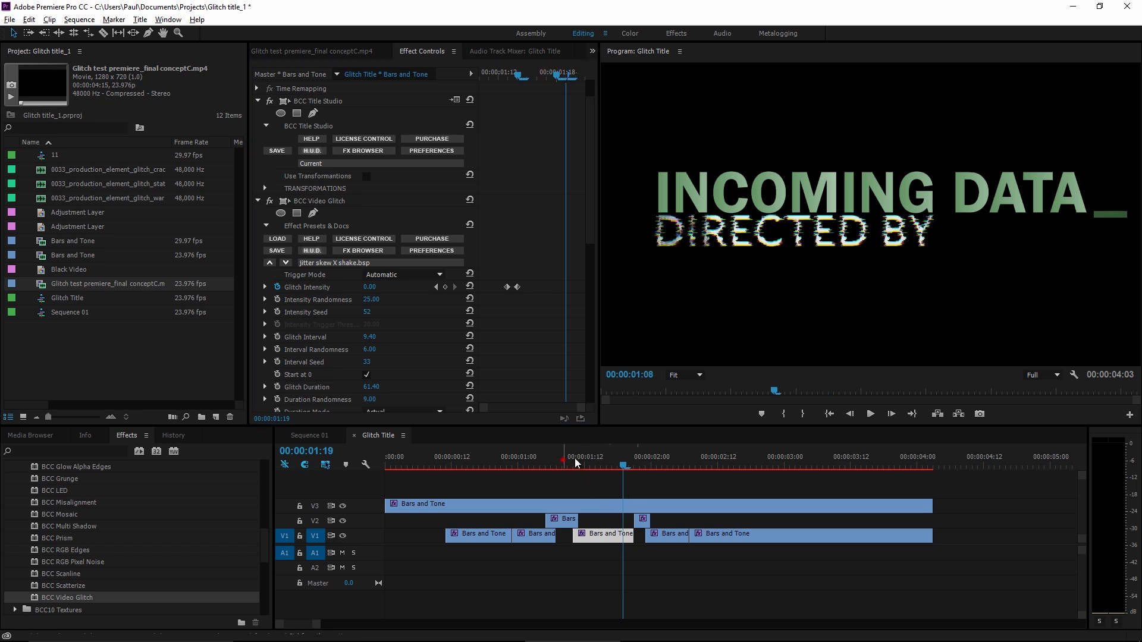
drag(574, 458, 701, 466)
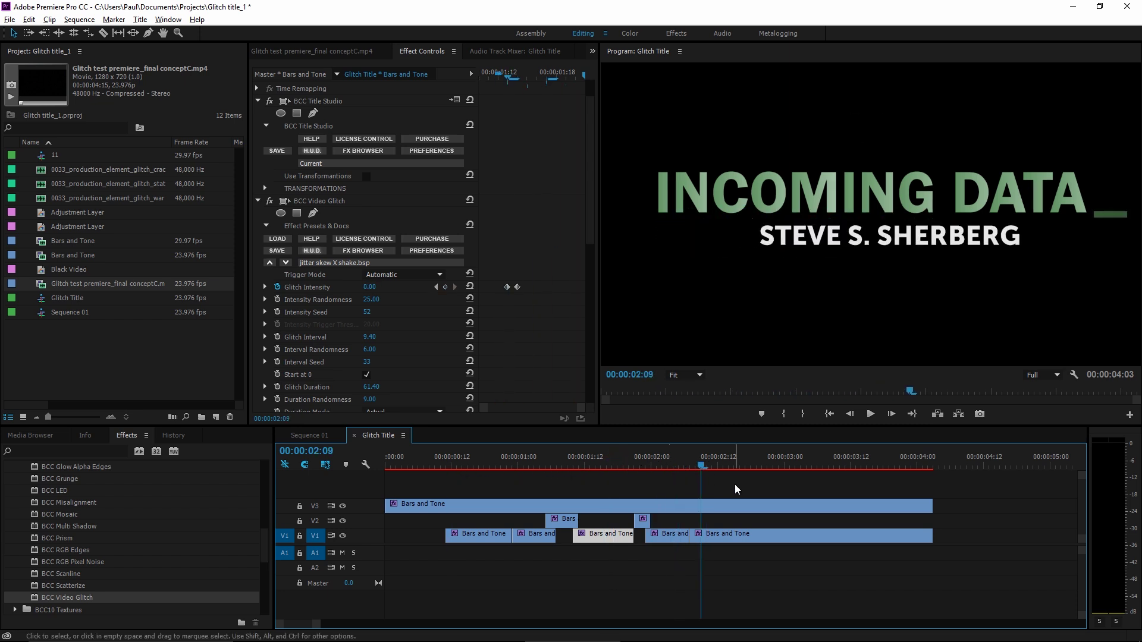
Step: Copy the BCC Video Glitch effect from the earlier glitched V1 clip
click(693, 536)
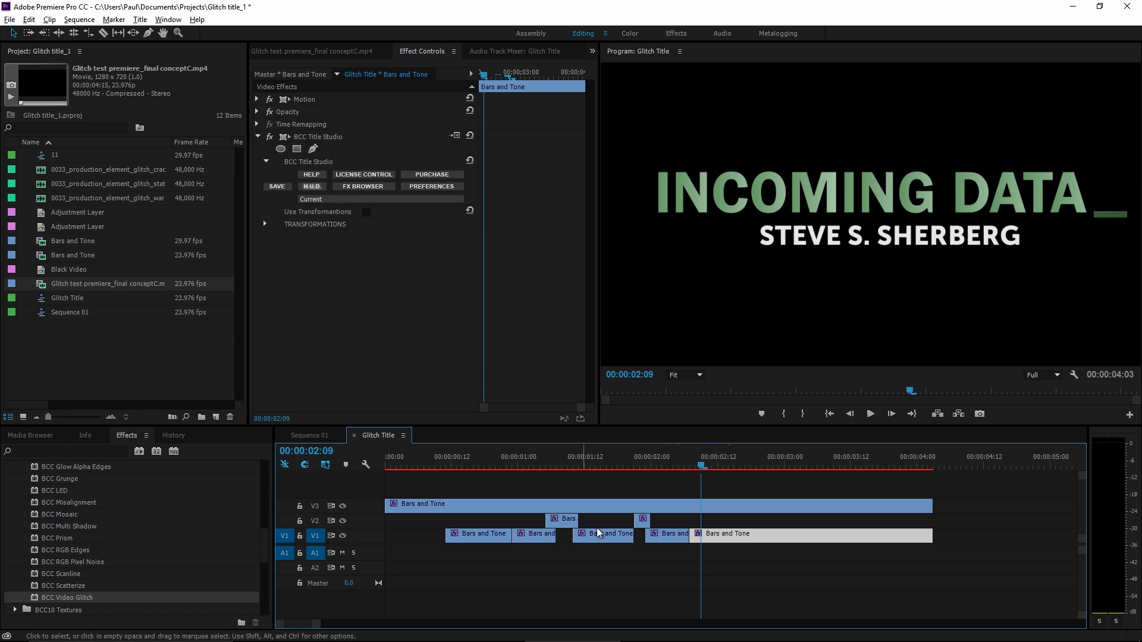
click(672, 467)
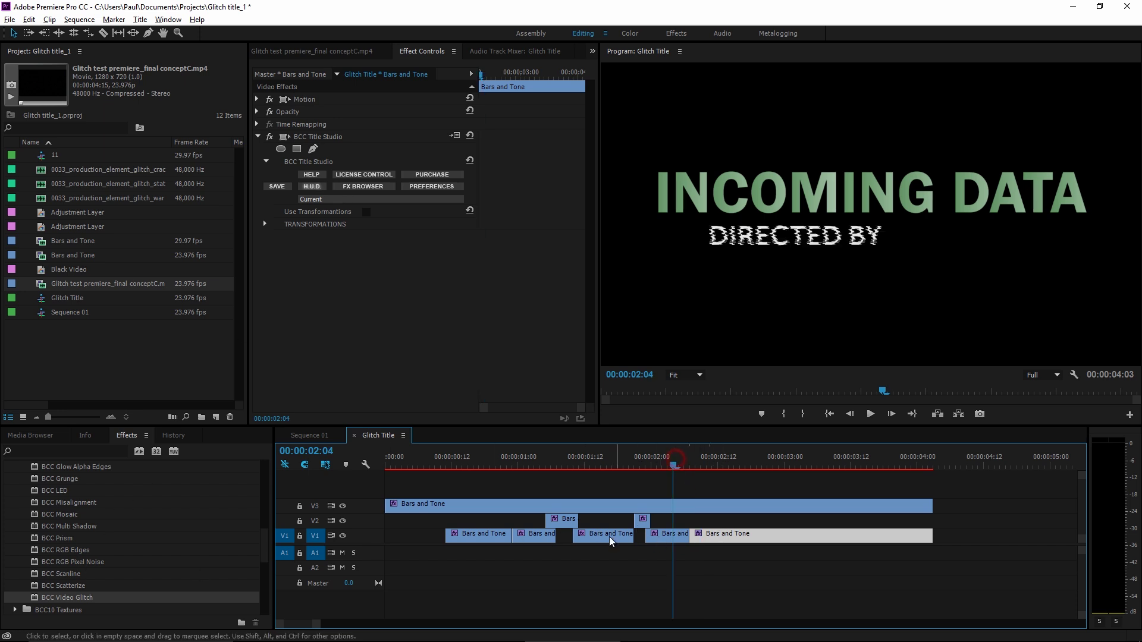
click(528, 467)
click(533, 535)
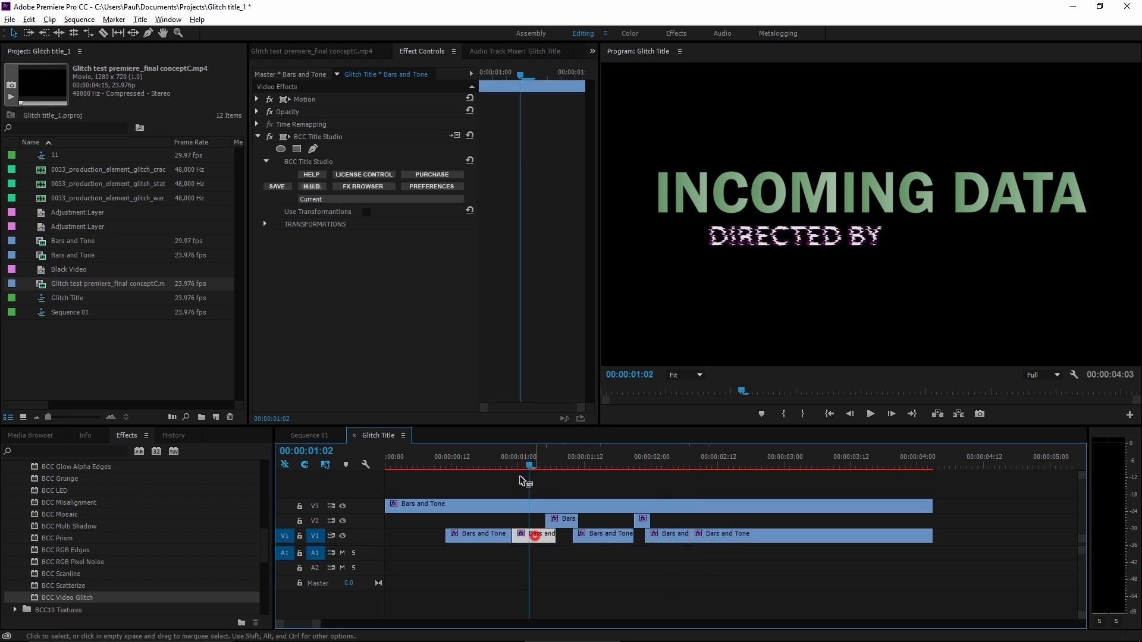
drag(66, 597, 262, 331)
click(322, 240)
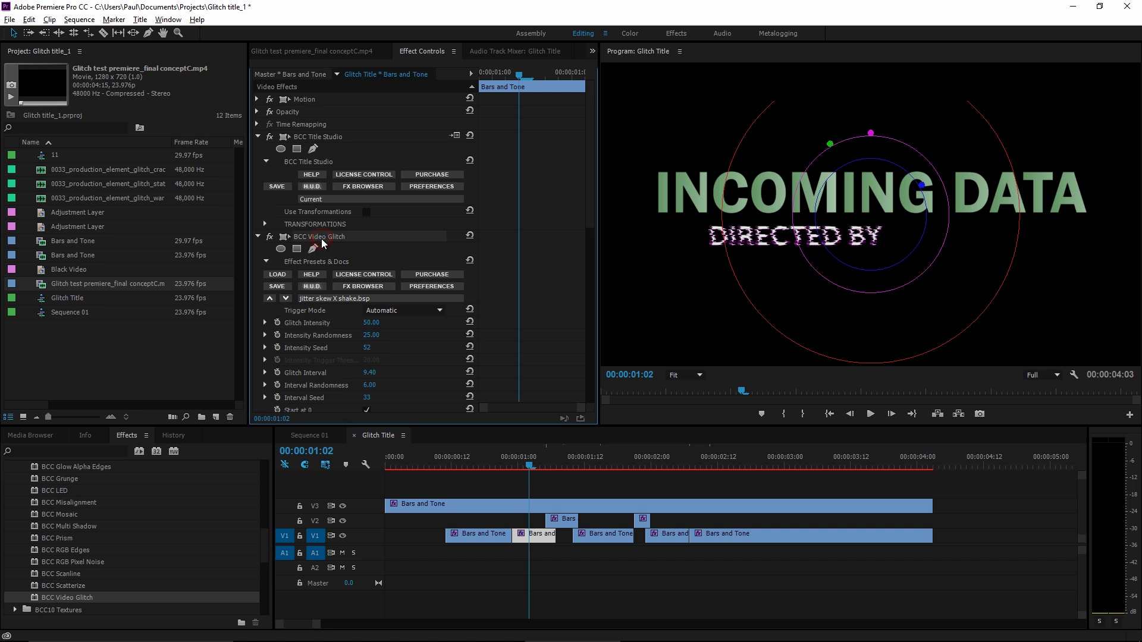
Step: Paste the Video Glitch onto the last V1 name-credit clip with Intensity Seed 93
click(701, 533)
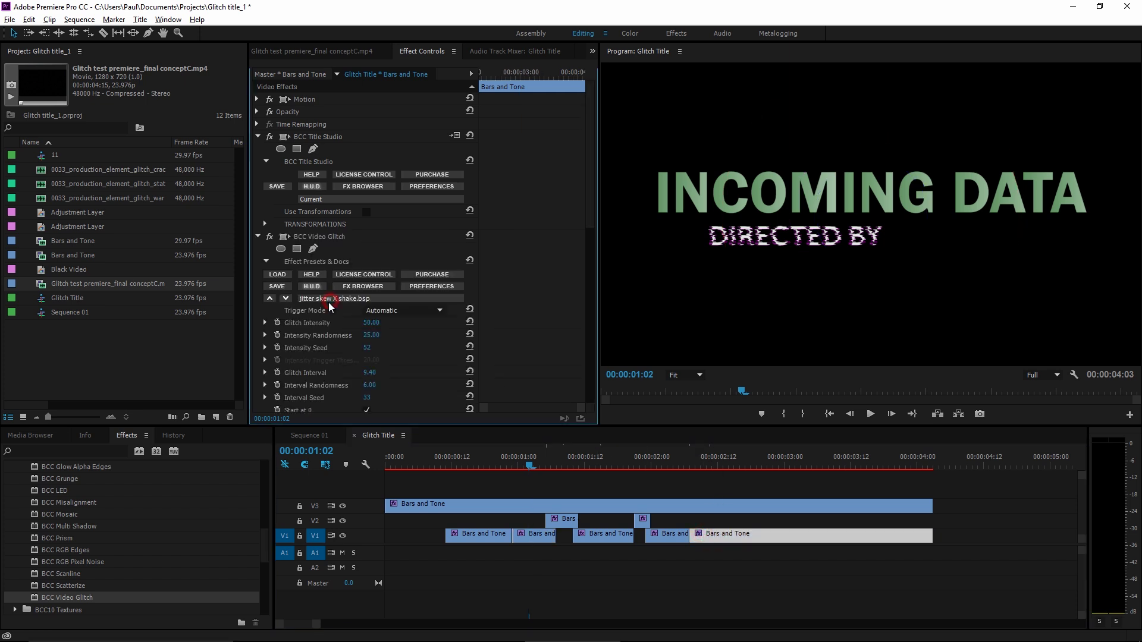
drag(676, 465, 761, 466)
scroll(365, 352, down, 2)
click(367, 287)
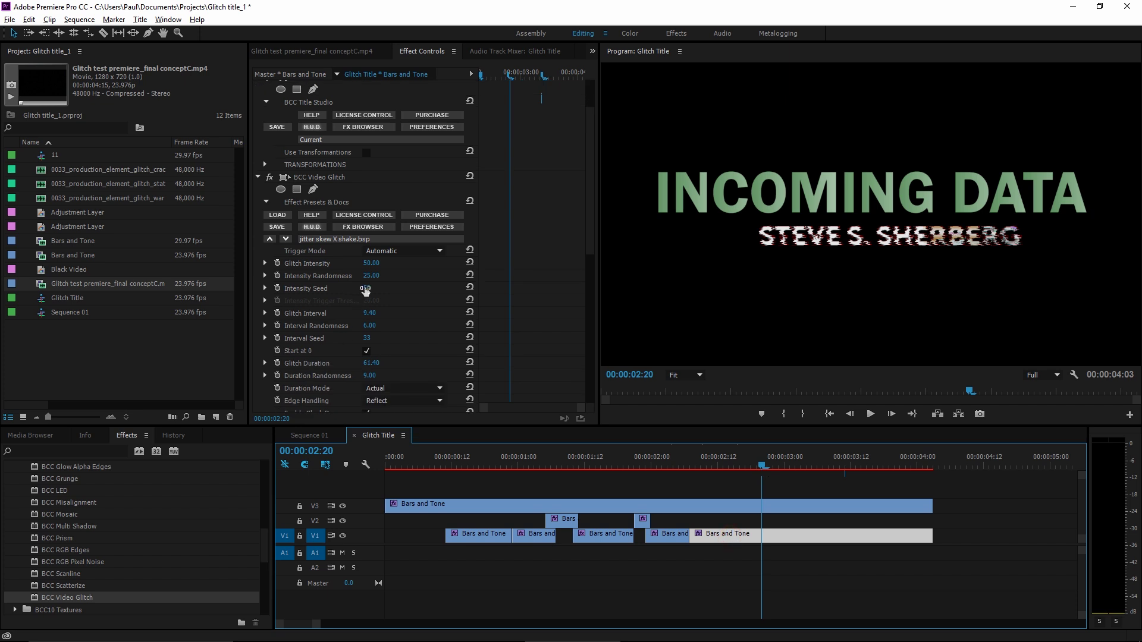
text(93)
key(Return)
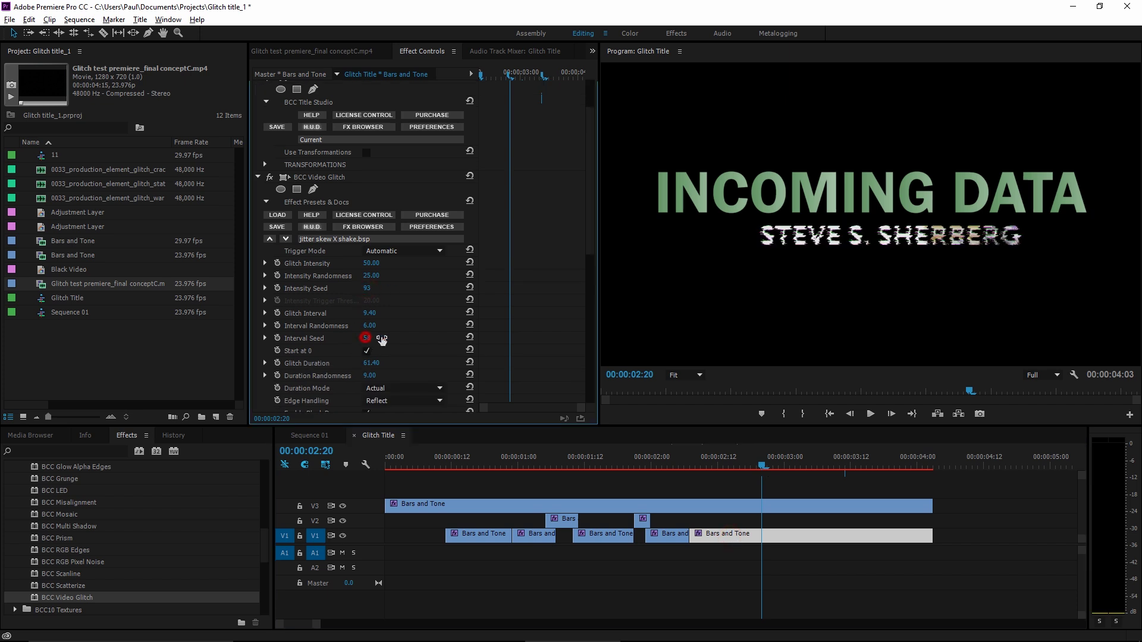
Step: Set the name credit's Video Glitch Shake Y to 10, Shake X to 5, RGB Split to 40, and preview
scroll(328, 340, down, 6)
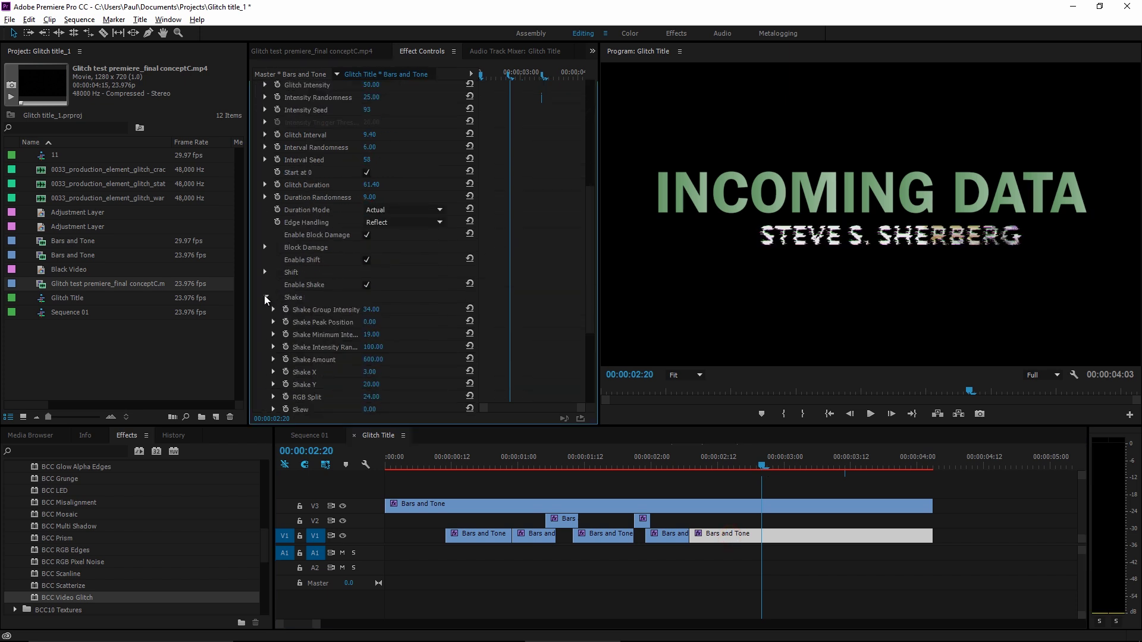
scroll(296, 327, down, 3)
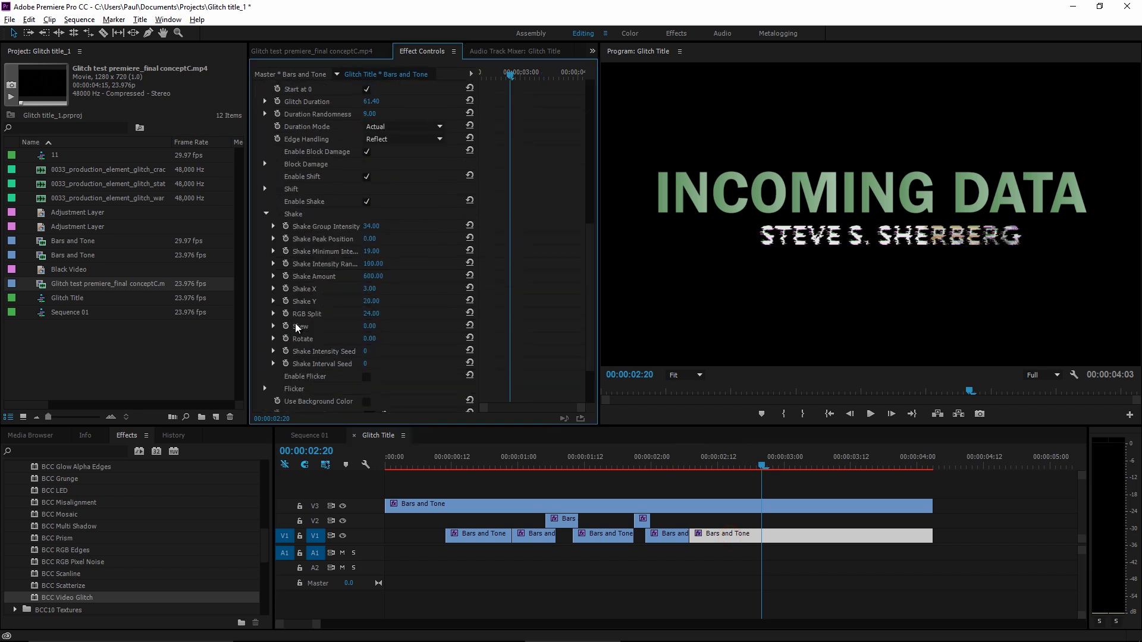
click(371, 301)
key(Return)
click(371, 290)
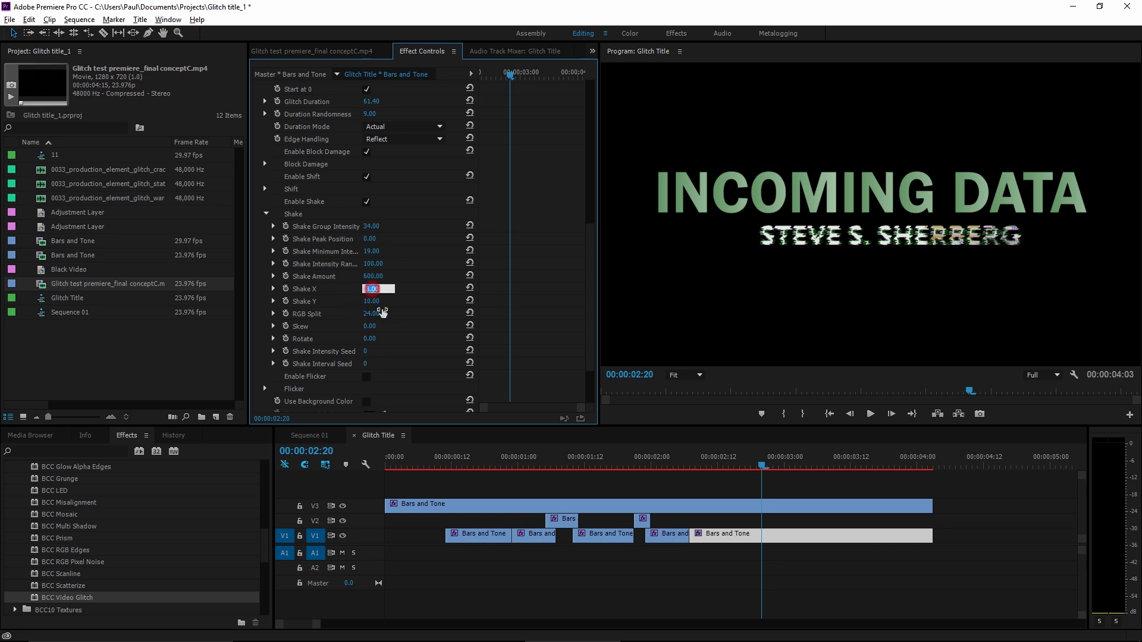
key(Return)
drag(389, 318, 383, 317)
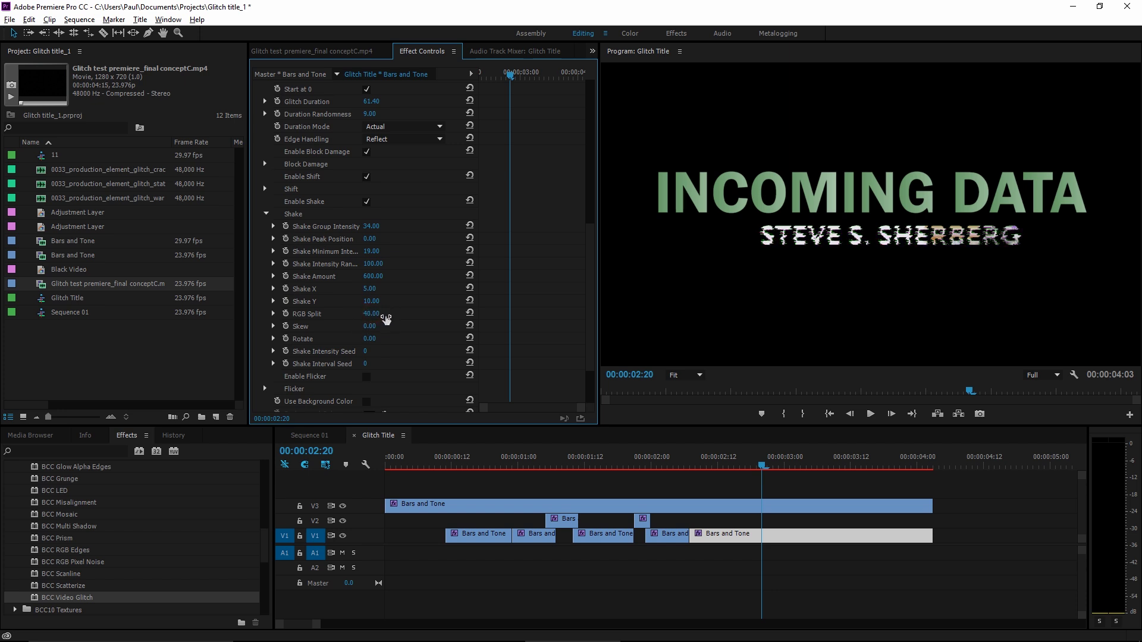
drag(716, 462, 772, 465)
key(space)
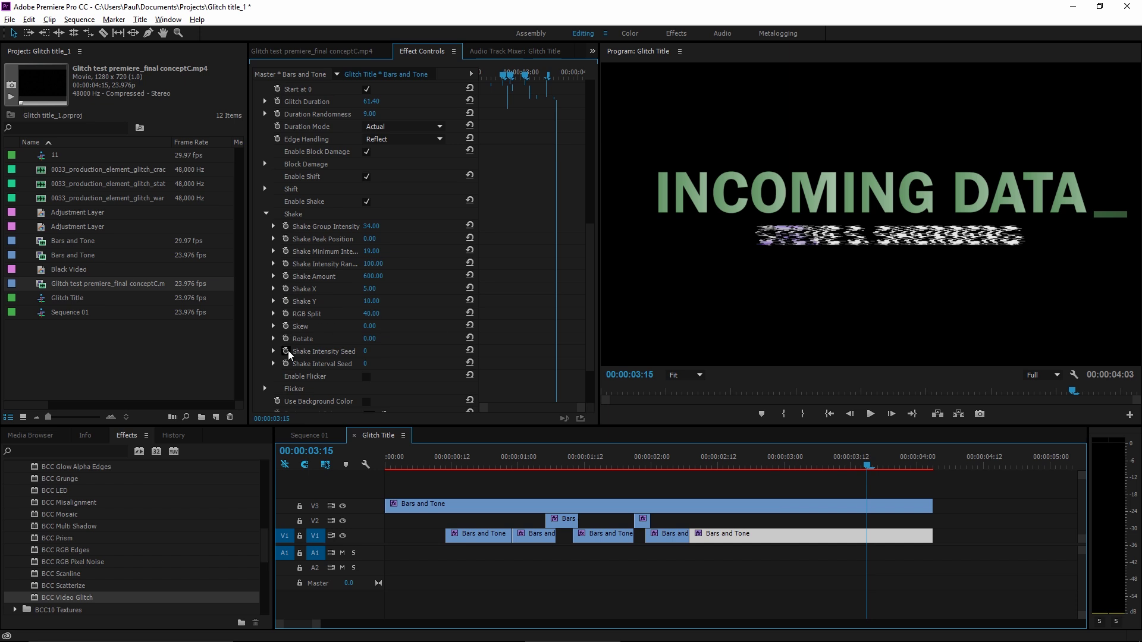
Step: Lower the Shift Group Intensity to 25 and collapse the Shift group
click(265, 190)
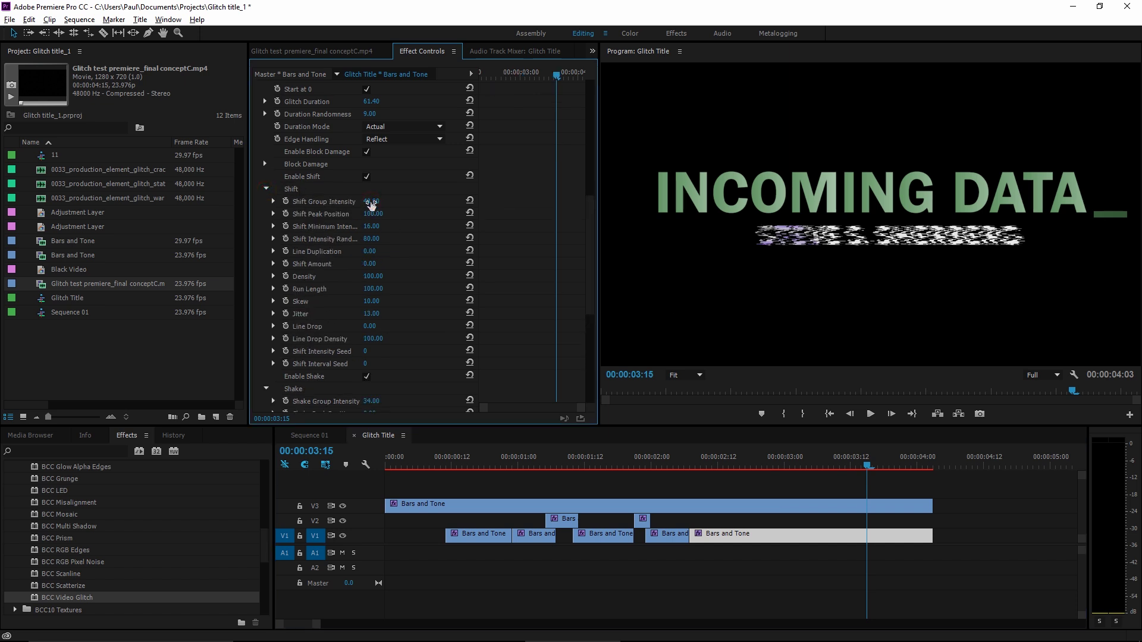
click(371, 201)
text(25)
key(Return)
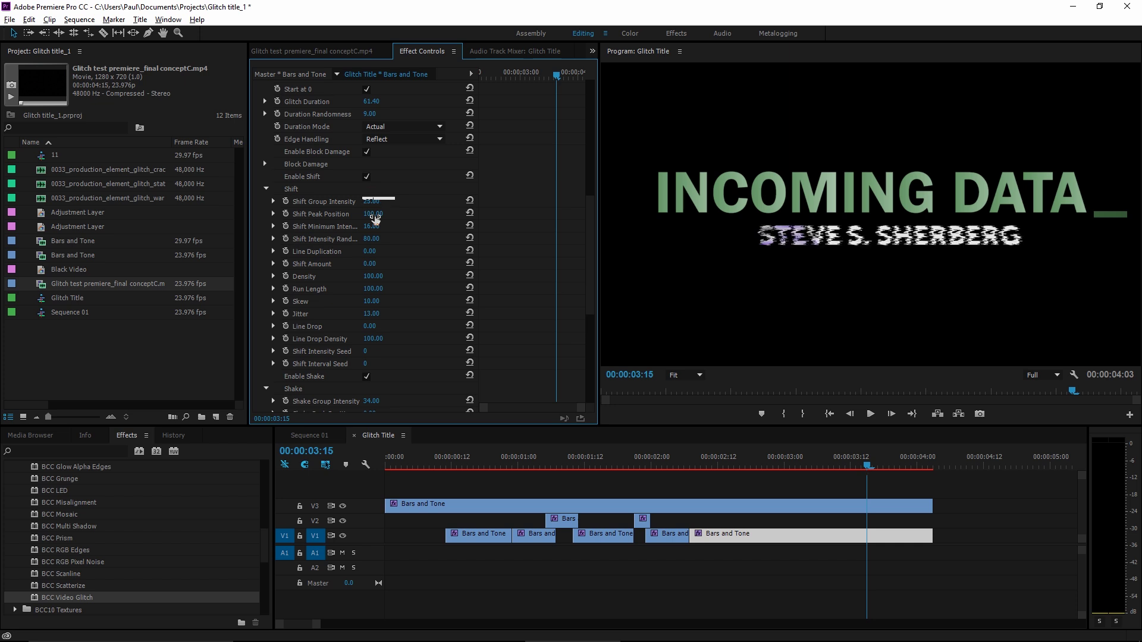
click(266, 189)
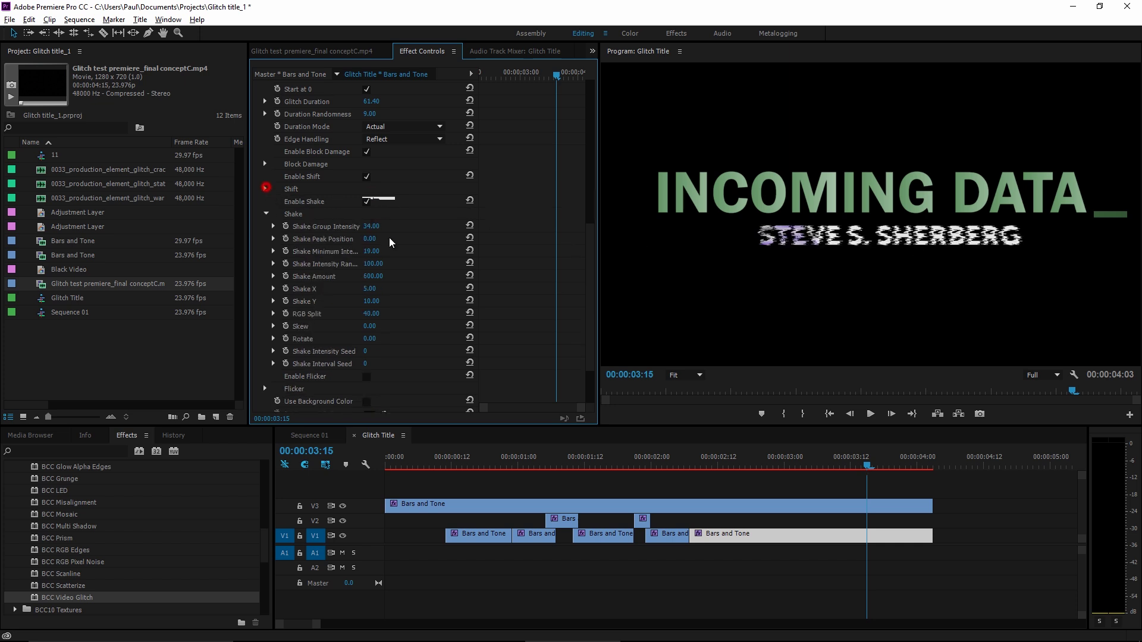
click(896, 467)
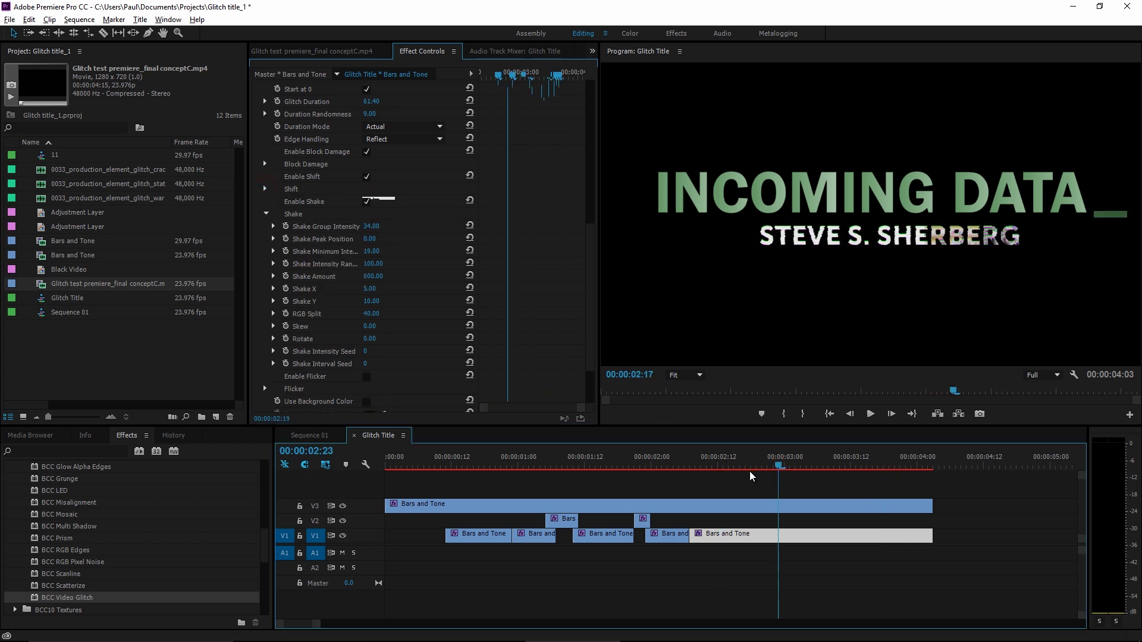
Step: Collapse the Shake group and enlarge the timeline around the title clips, undoing a trial V2 trim
click(266, 213)
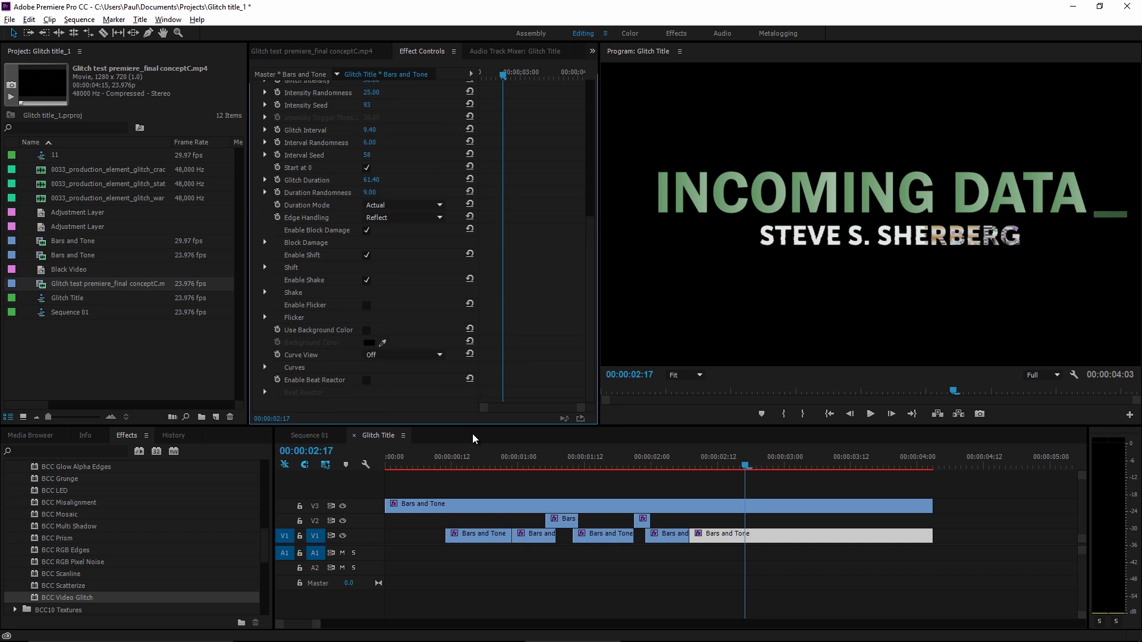
drag(747, 538, 1009, 516)
key(End)
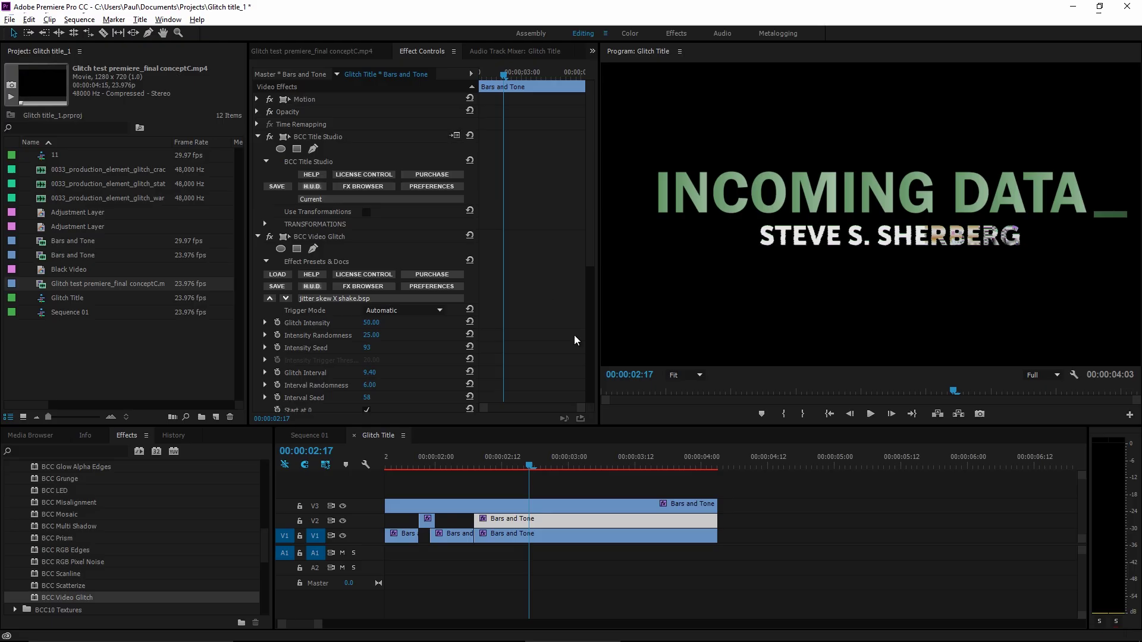
drag(489, 464, 586, 470)
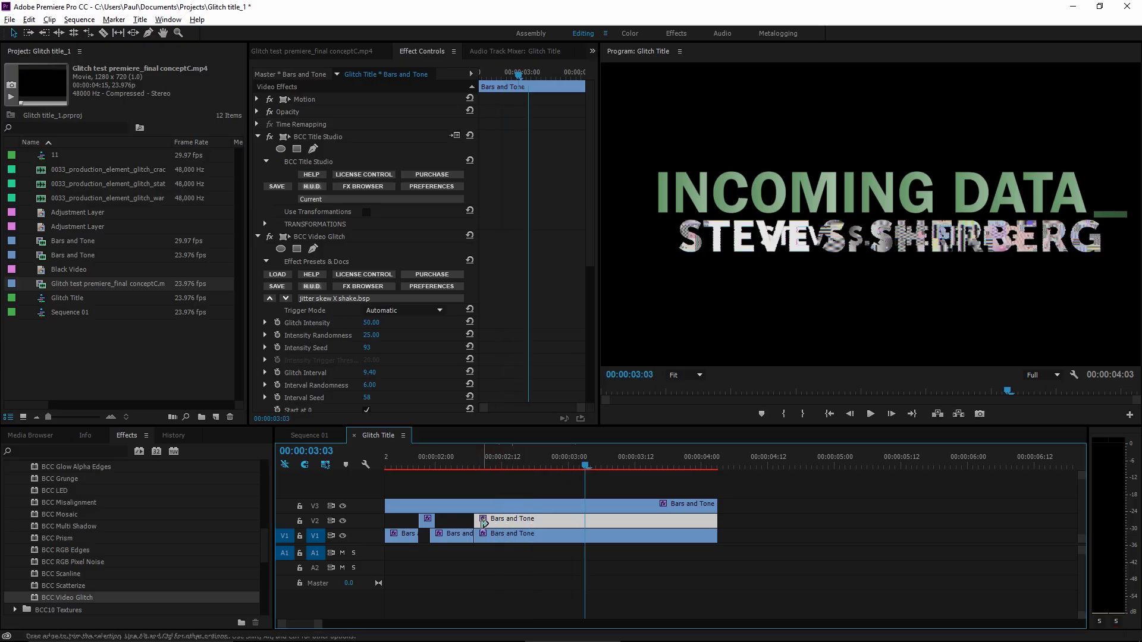
drag(496, 524, 549, 523)
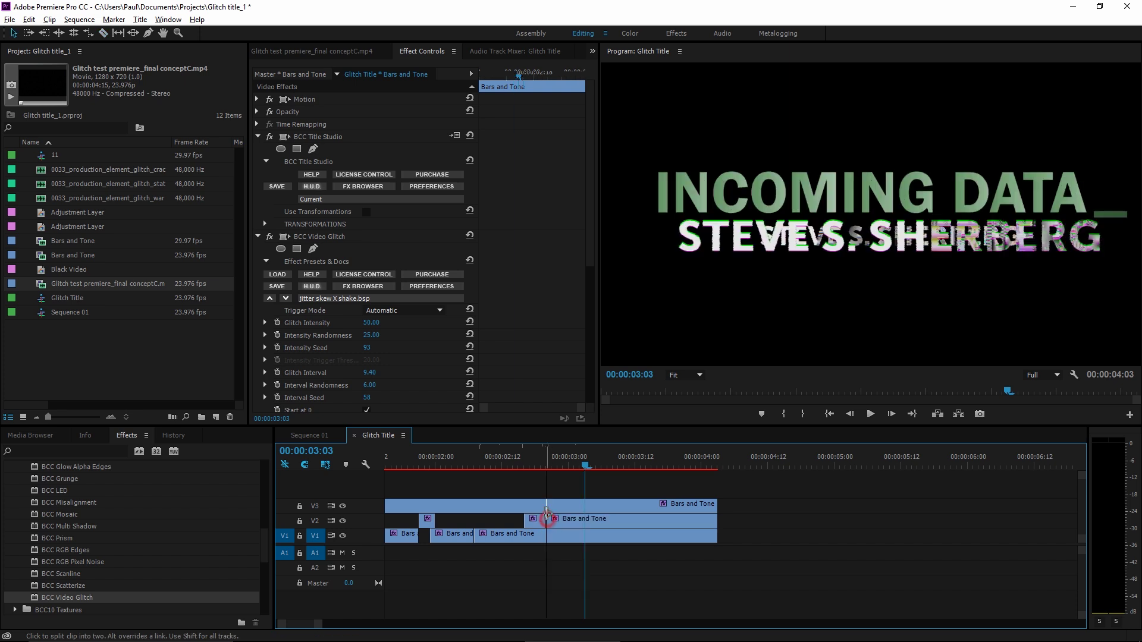
key(ctrl+z)
drag(545, 470, 528, 467)
Step: Cut a short piece from the V1 clip at 2:16 and remove its Video Glitch
click(526, 538)
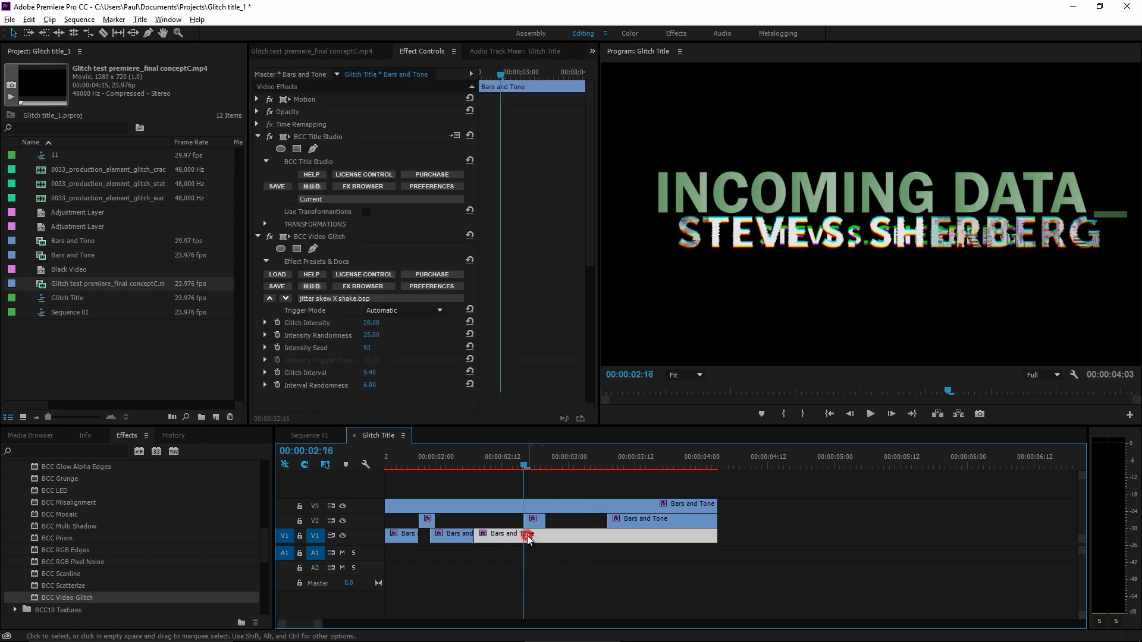
key(c)
click(527, 535)
click(546, 535)
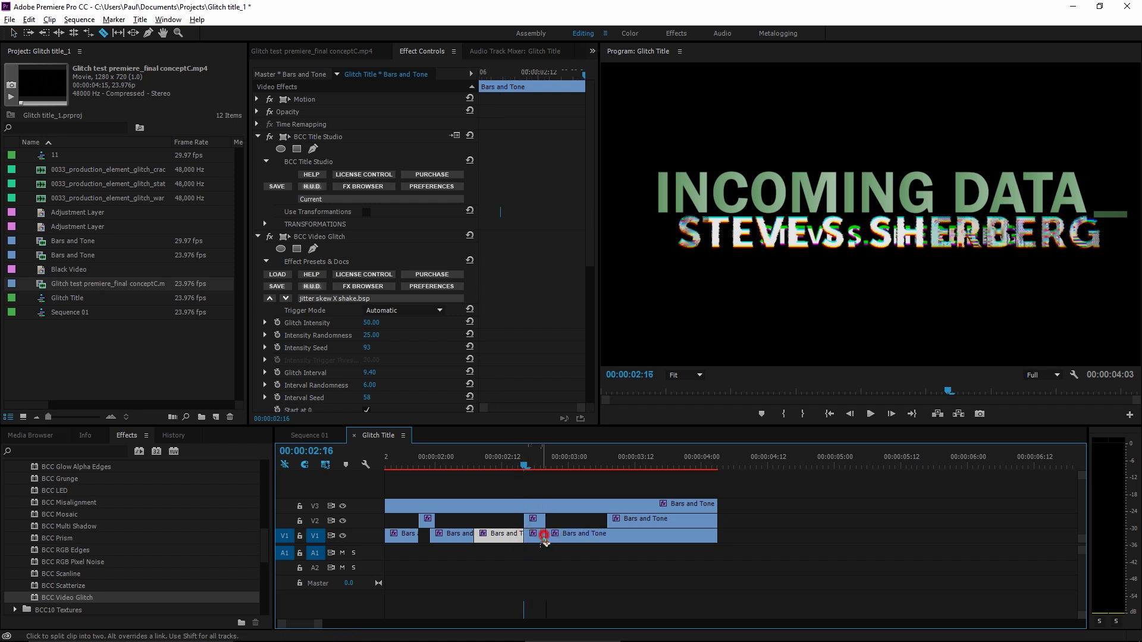
key(v)
click(534, 535)
click(329, 237)
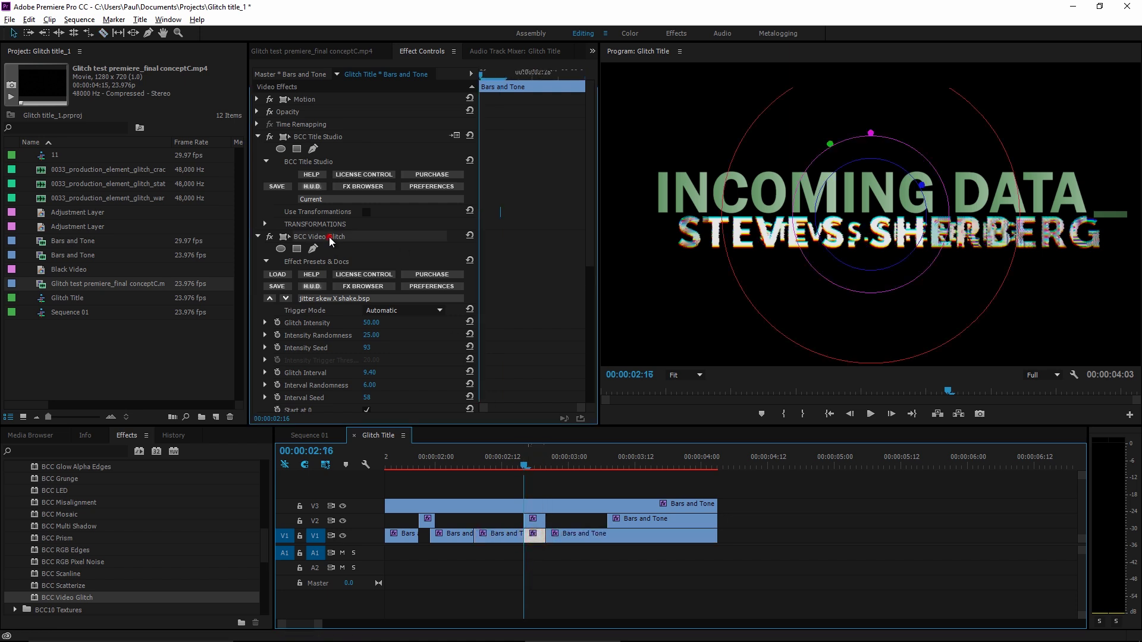
key(Delete)
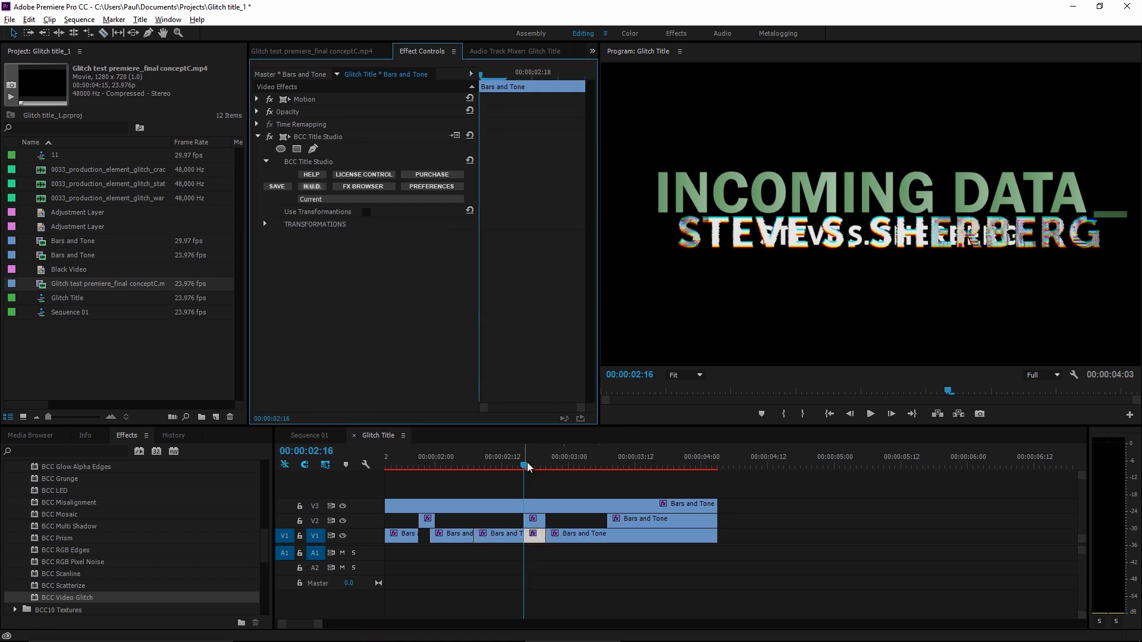
drag(526, 461, 607, 476)
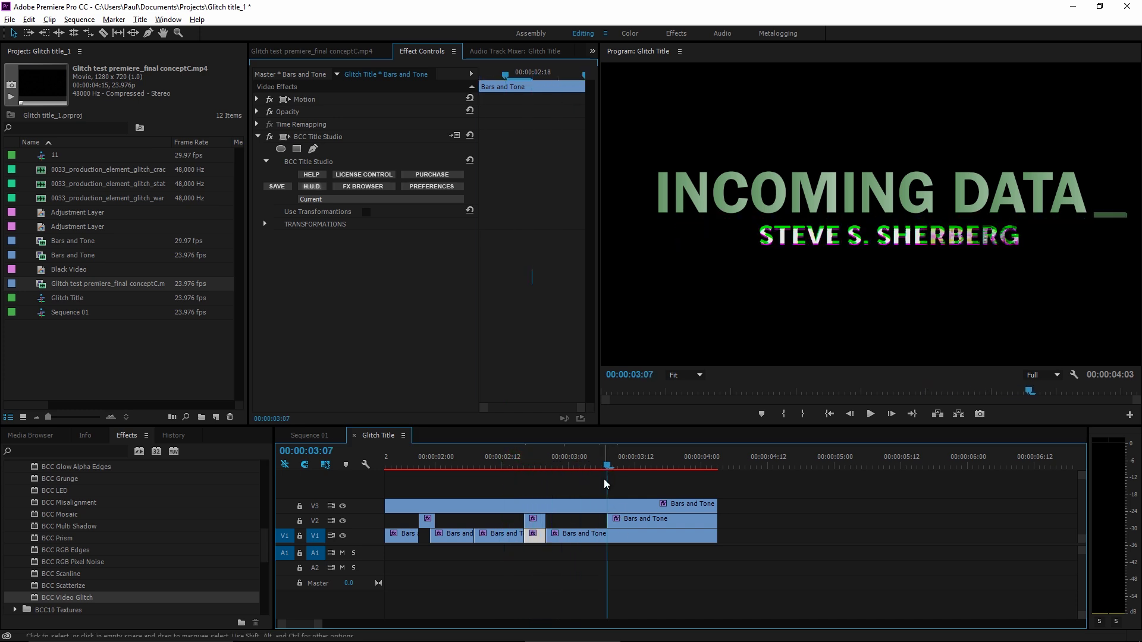
Step: Split V1 at 03:08 and 03:12, delete the short piece, and shorten the V2 clip's end
click(613, 464)
key(c)
click(618, 537)
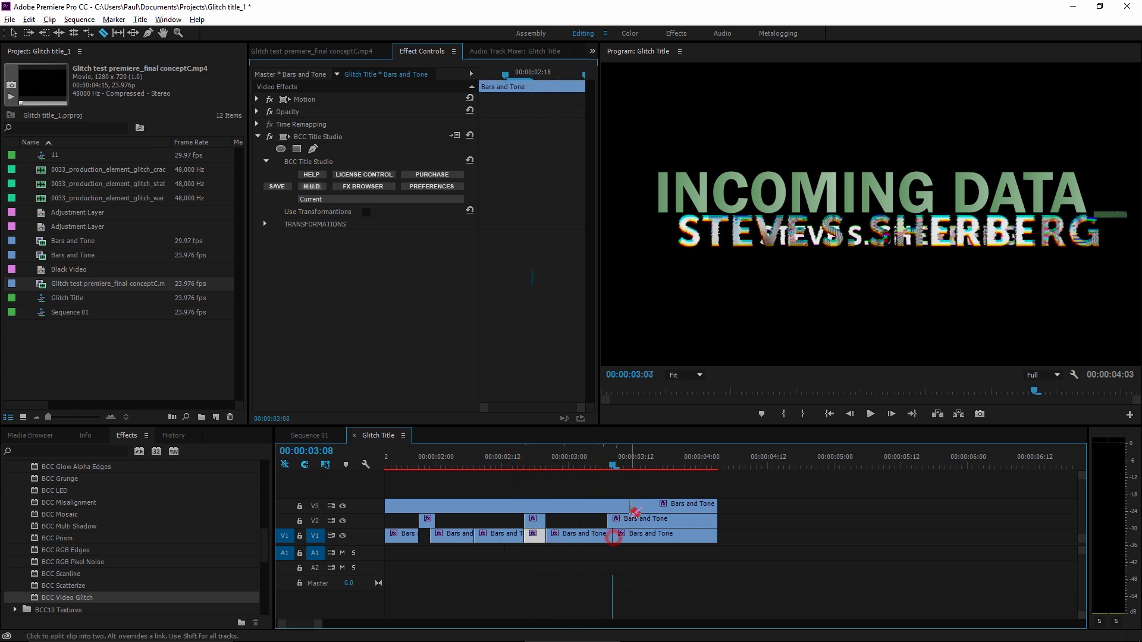
key(Right)
key(Right)
key(Right)
key(Right)
click(646, 535)
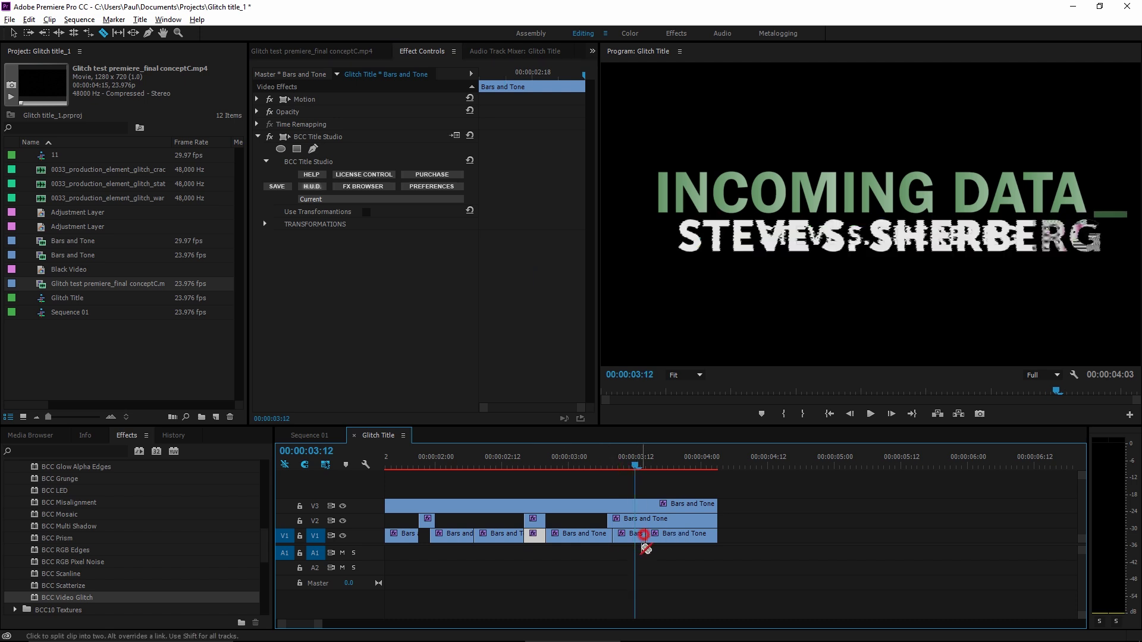
key(v)
click(631, 535)
key(Delete)
drag(722, 521, 650, 522)
Step: Return the playhead to 03:06 and select the V1 clip beneath it
scroll(527, 556, left, 5)
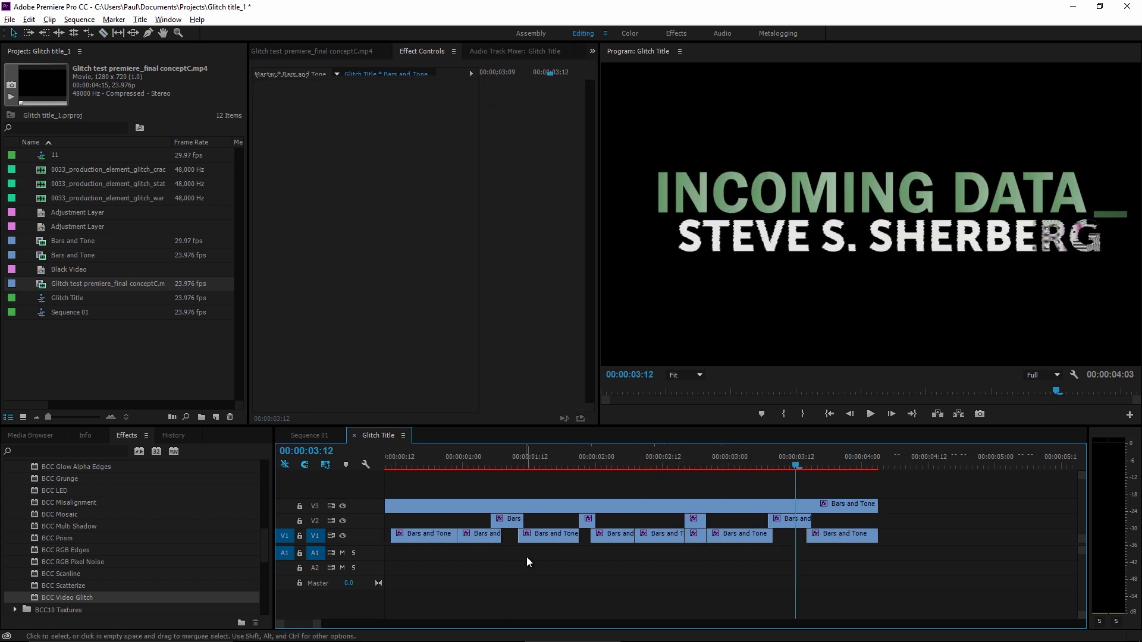
drag(727, 458, 673, 466)
click(804, 249)
click(665, 533)
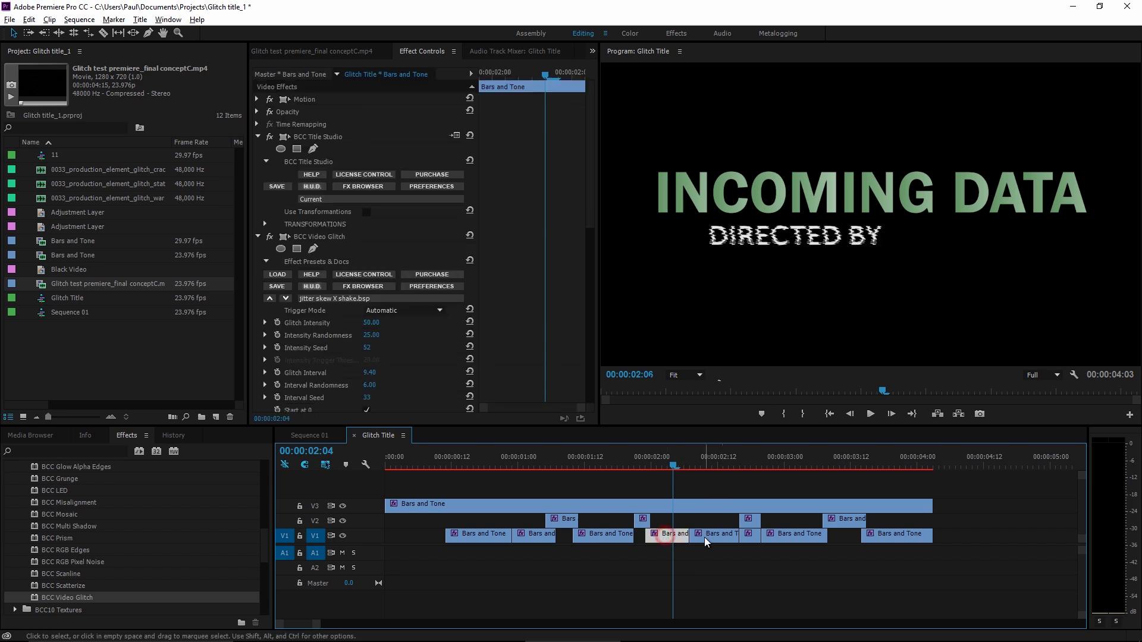
Step: Place BCC Cross Glitch from BCC10 Transitions on the V1 cut near 2:04, about 11 frames long
scroll(27, 553, up, 3)
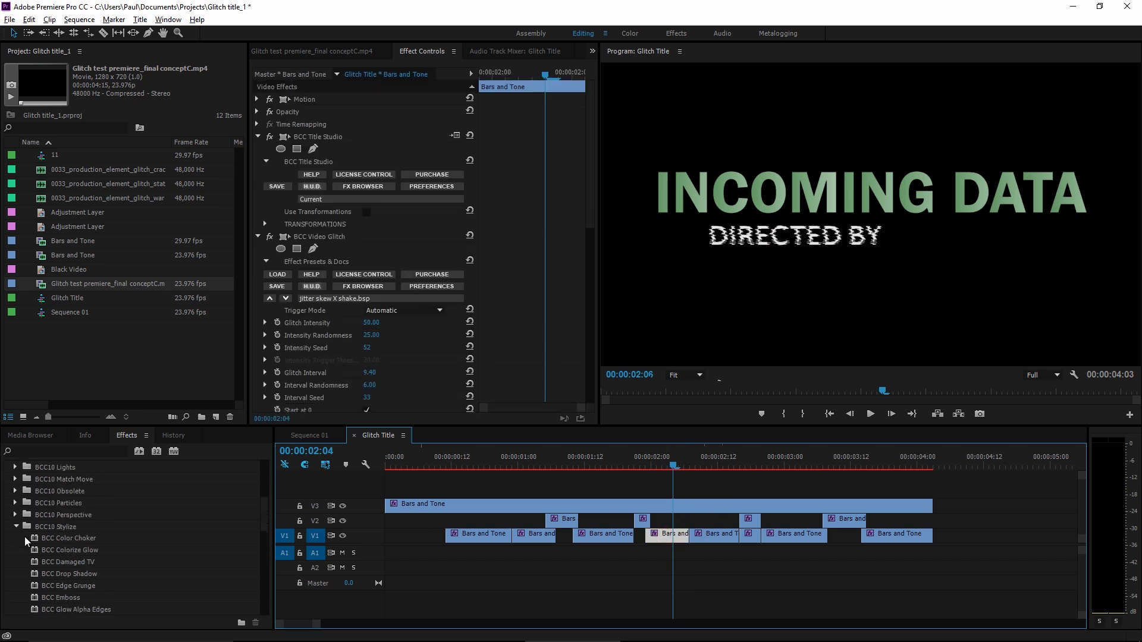
click(17, 527)
scroll(18, 529, up, 5)
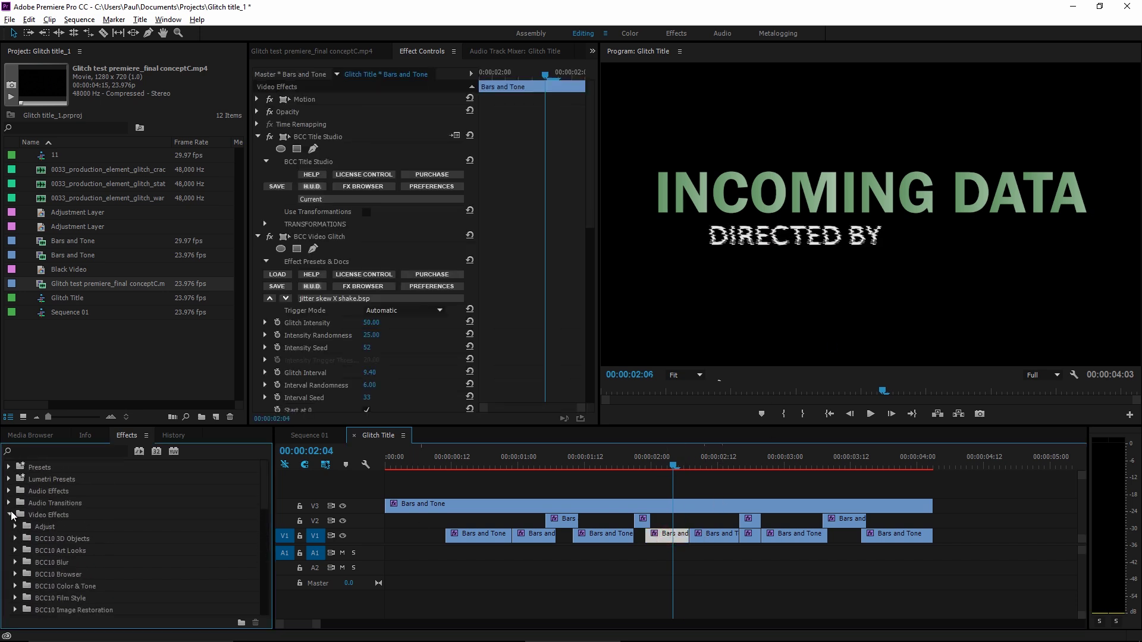
click(9, 514)
click(9, 527)
scroll(15, 531, down, 1)
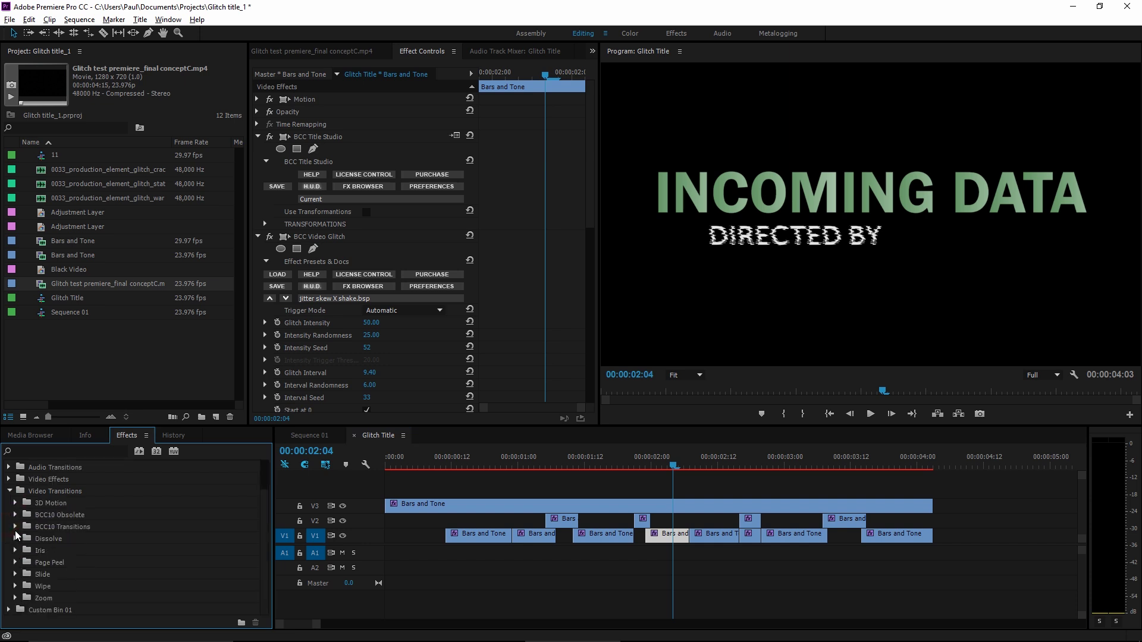
click(15, 526)
scroll(42, 556, down, 3)
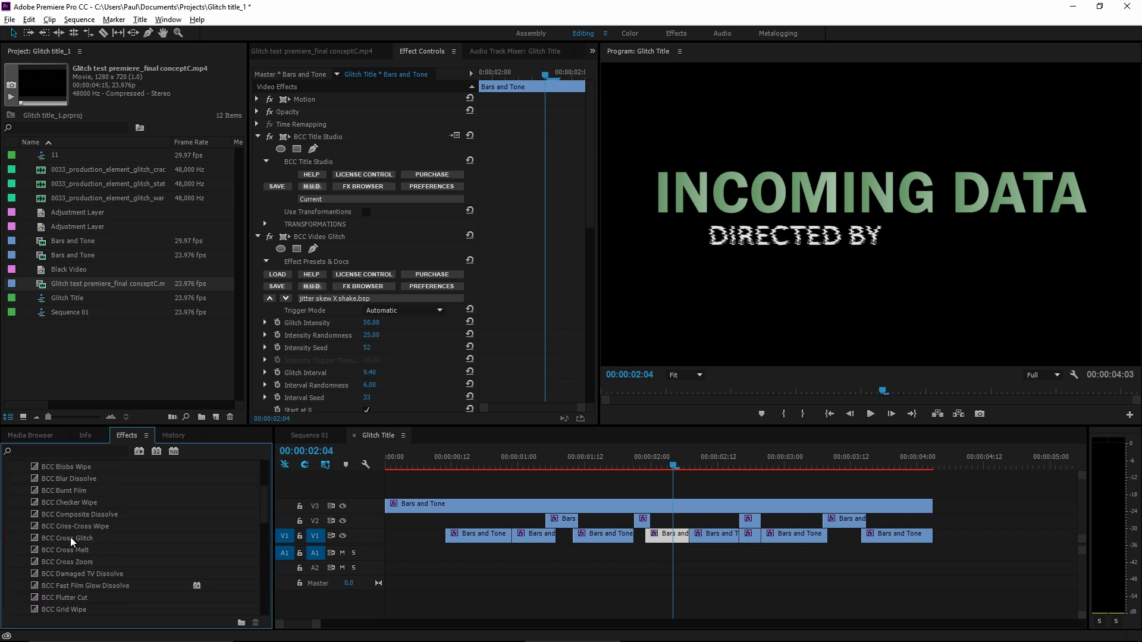
drag(71, 540, 666, 536)
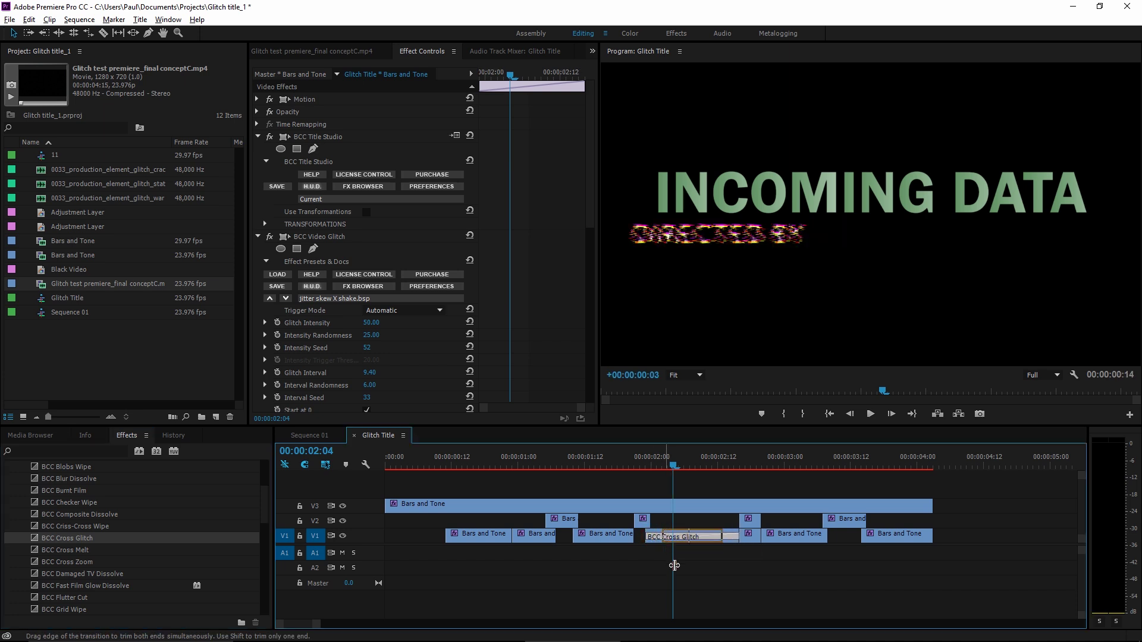
drag(677, 466, 490, 465)
Step: Uncheck Enable Shake in the second V1 credit clip's BCC Video Glitch, then preview
click(470, 526)
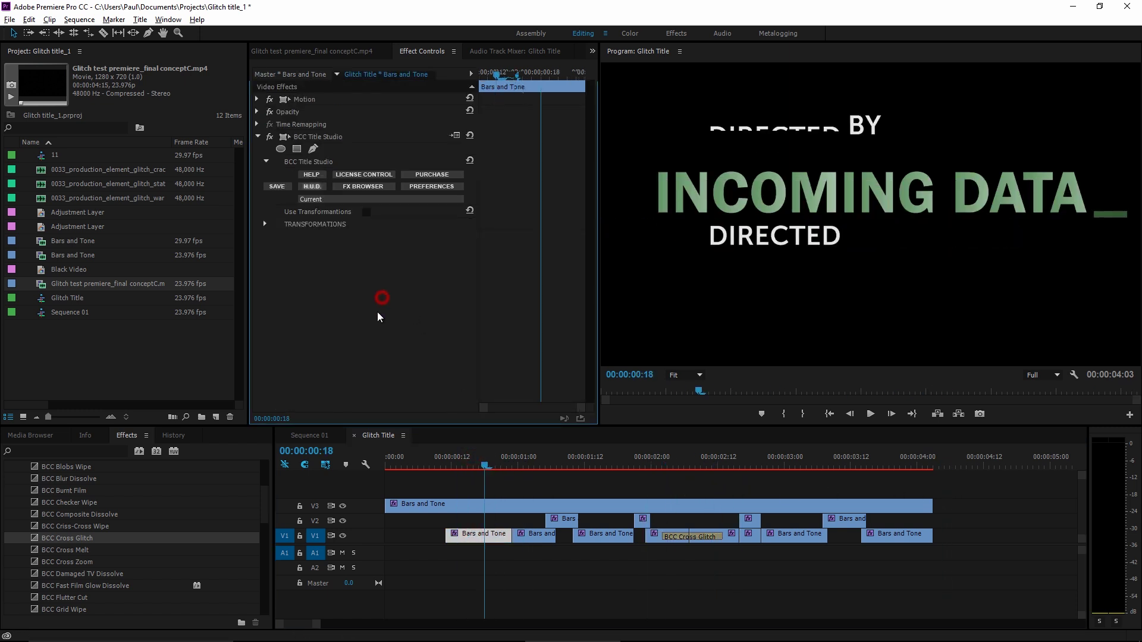
click(536, 539)
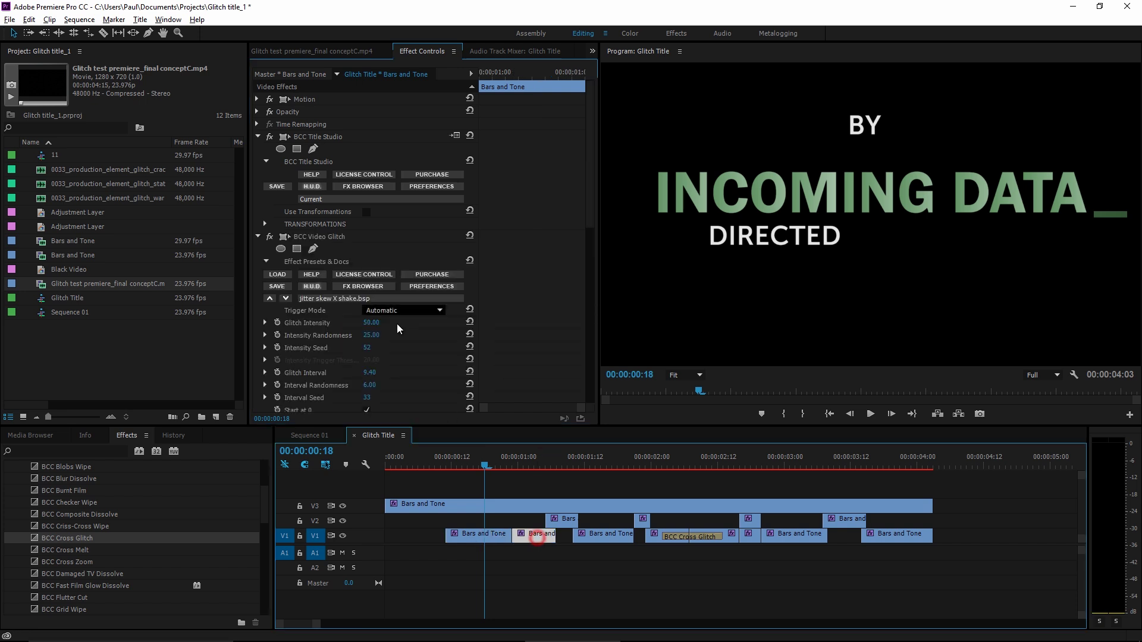
click(309, 237)
click(484, 537)
click(326, 325)
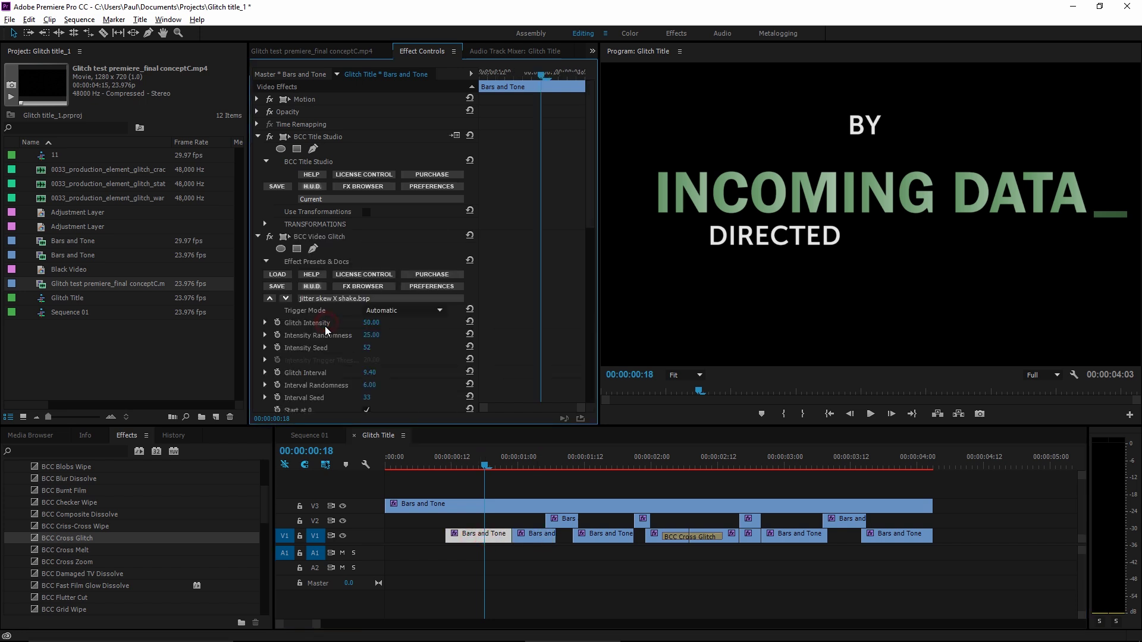
scroll(324, 326, down, 5)
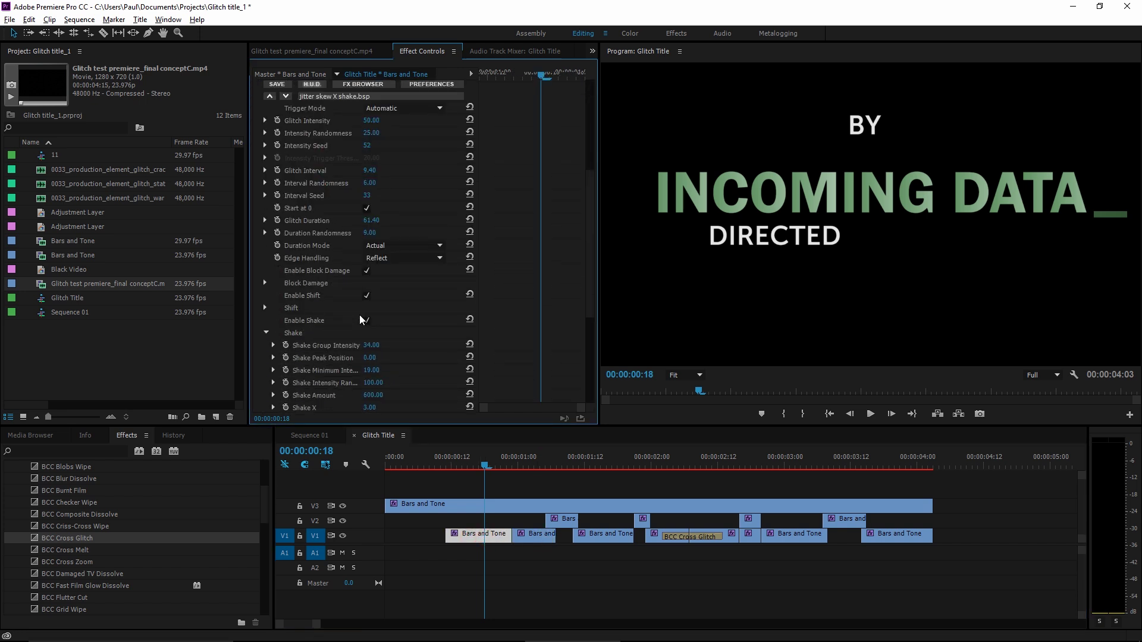
click(367, 321)
drag(452, 467, 912, 468)
Step: Put BCC Cross Glitch on the last V1 clip's end, adjust its length, and review from the start
click(574, 467)
drag(89, 538, 886, 538)
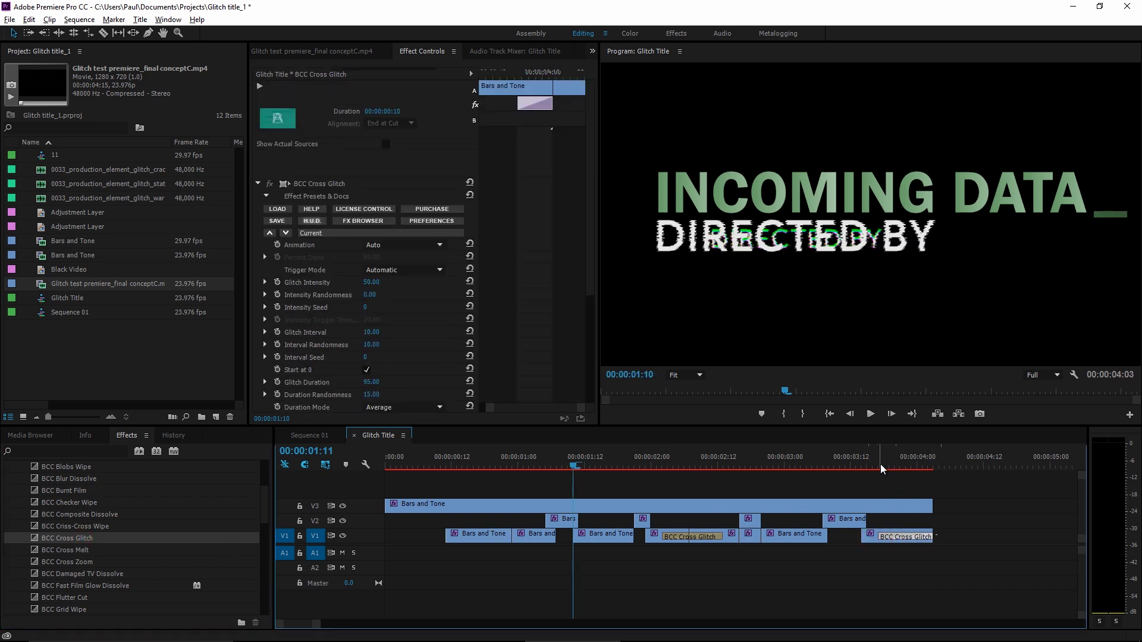
drag(880, 467, 943, 466)
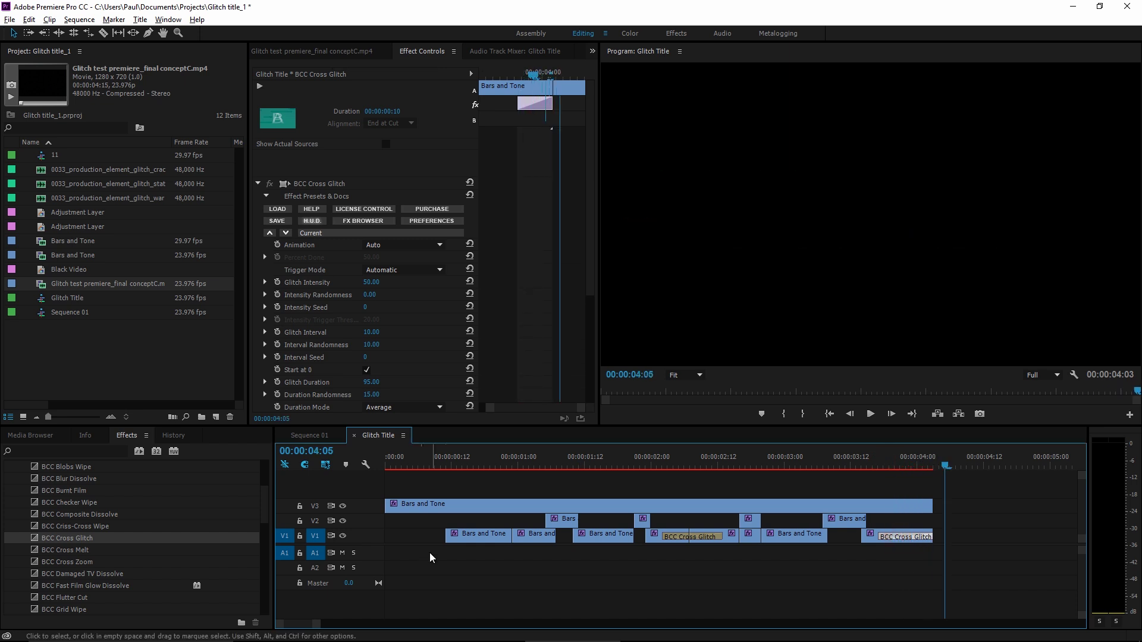
click(434, 466)
Step: Give the INCOMING DATA_ title's Video Glitch the 'extreme shift and line dupe' preset from FX Browser
click(426, 505)
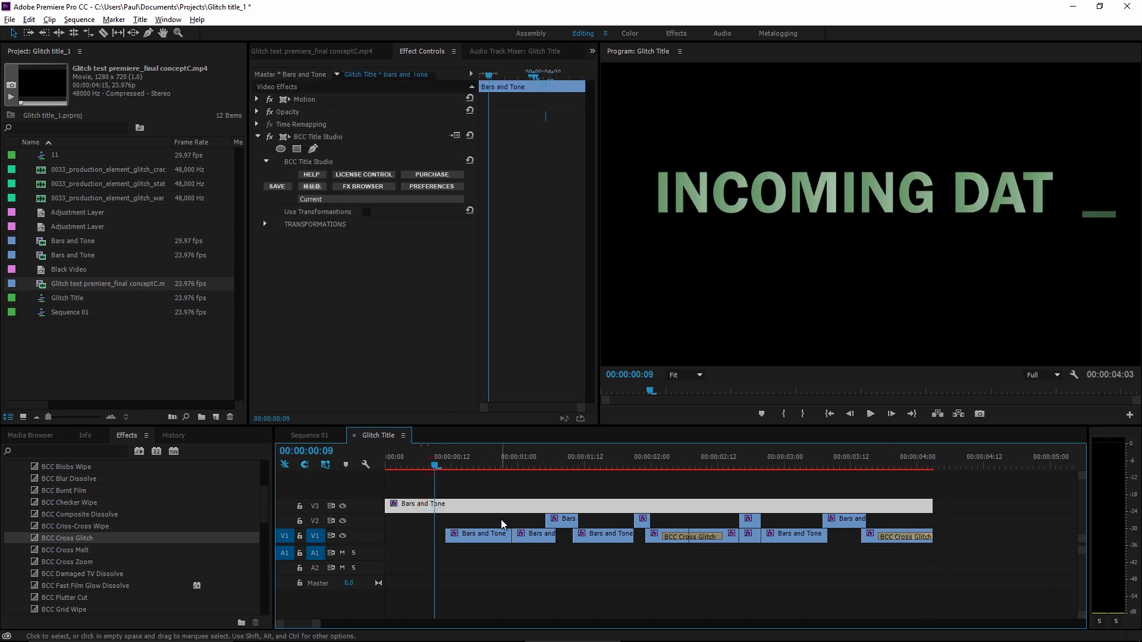
click(413, 466)
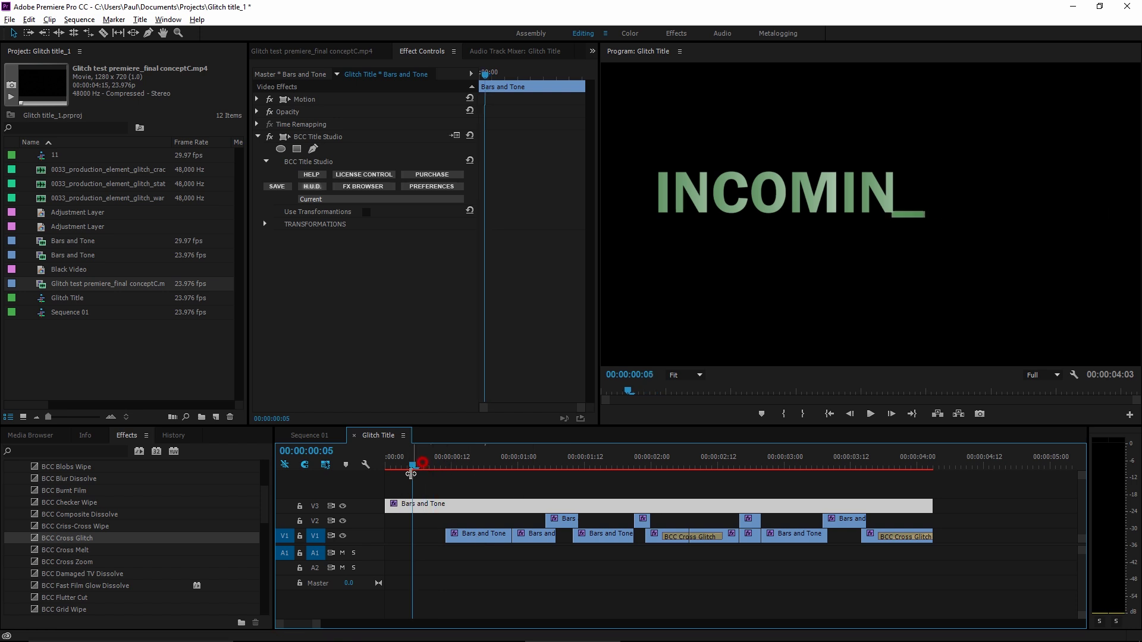
drag(416, 506, 415, 506)
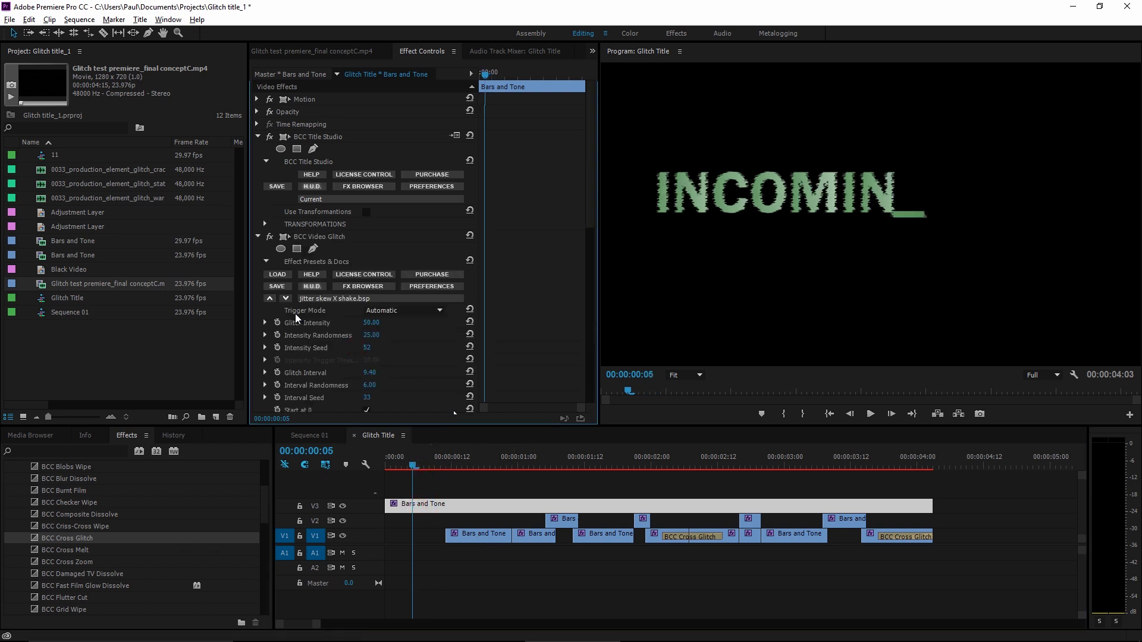
scroll(295, 313, down, 3)
click(364, 215)
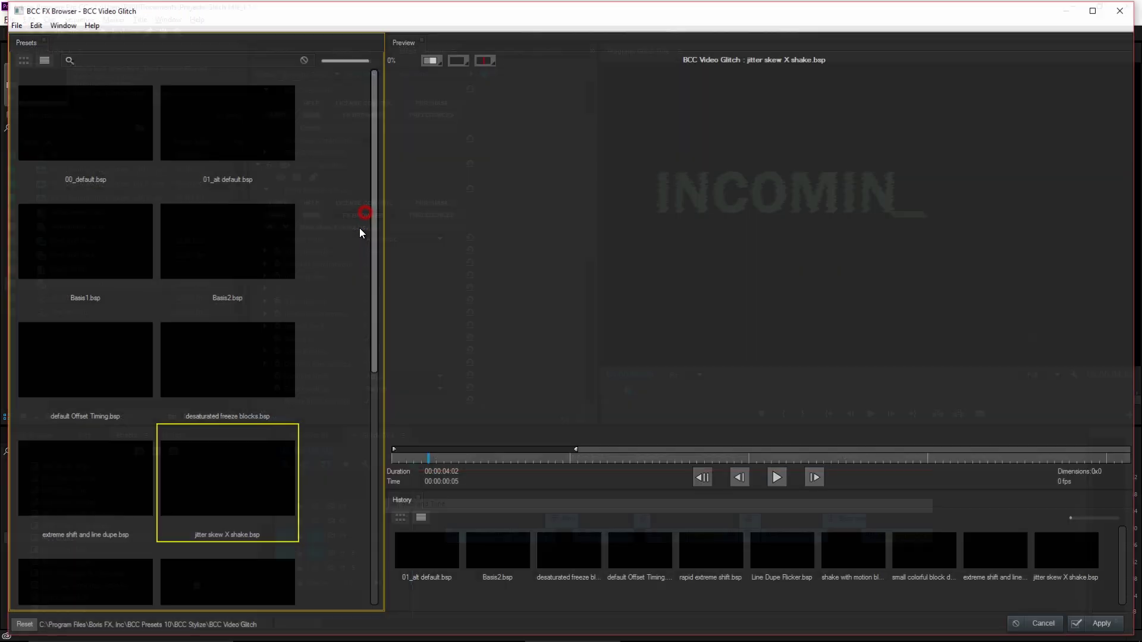
click(97, 478)
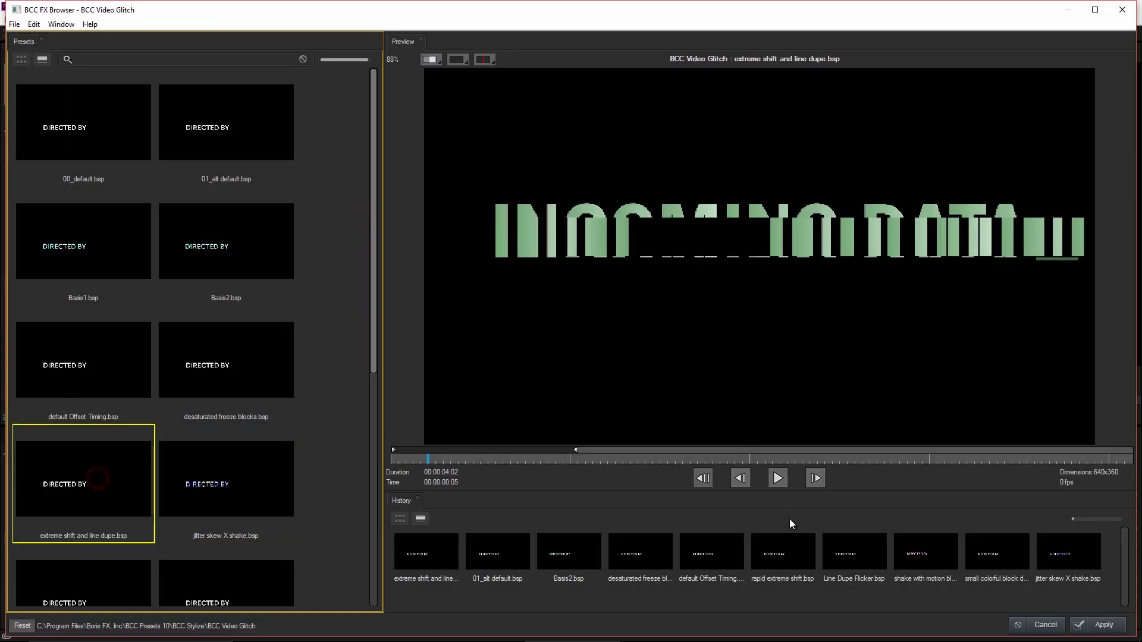
click(778, 478)
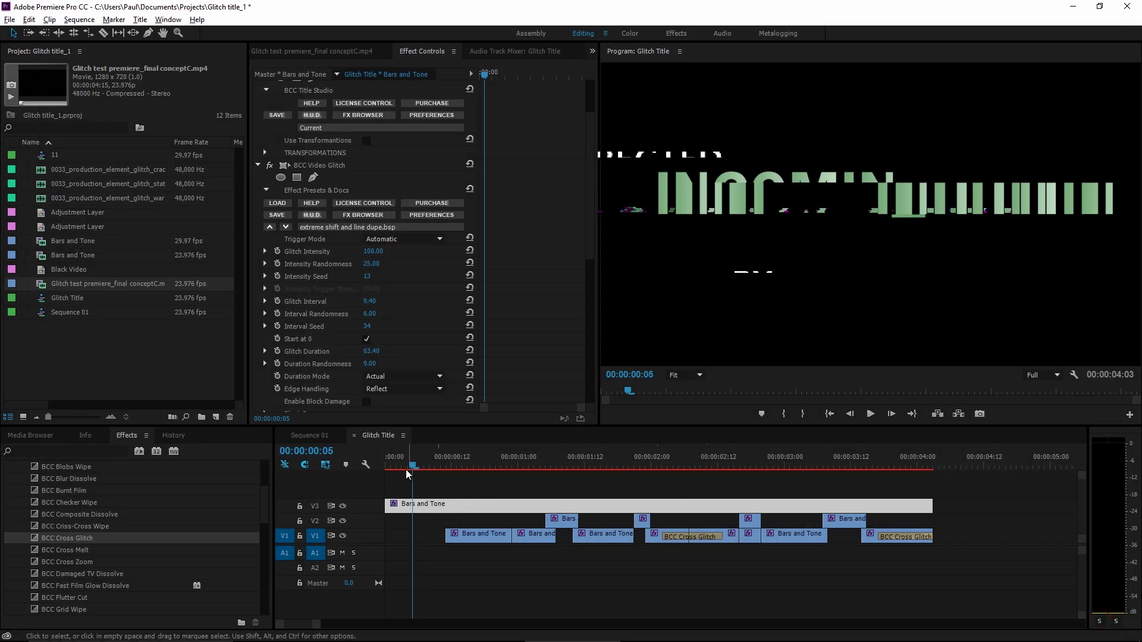
Step: Apply the chosen glitch preset to the title and play it back to review
click(407, 472)
key(space)
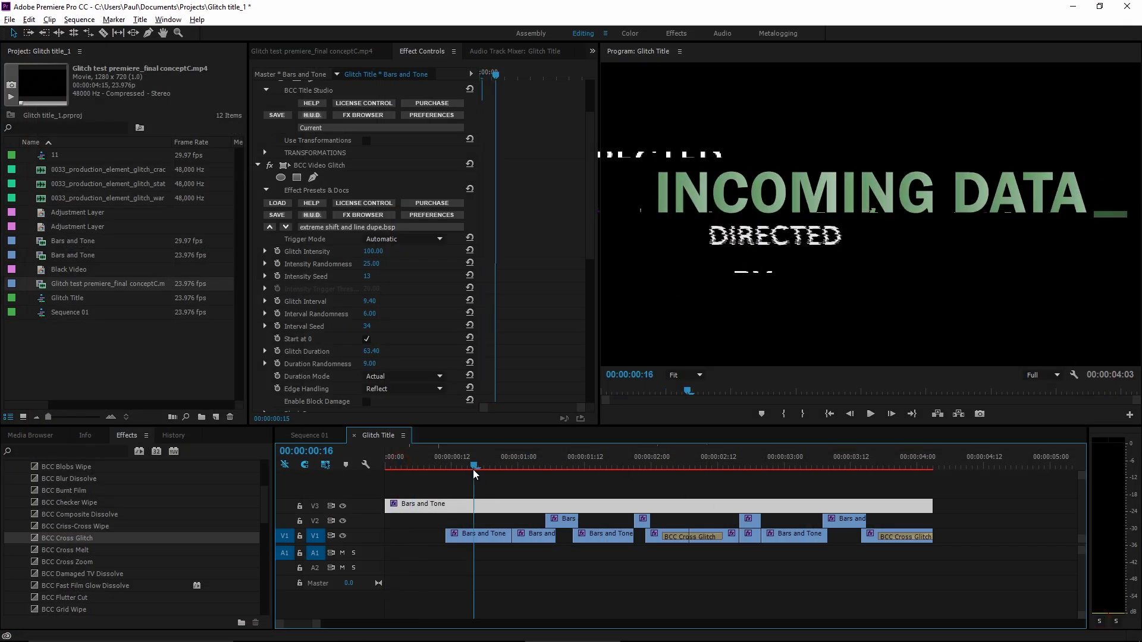
click(767, 466)
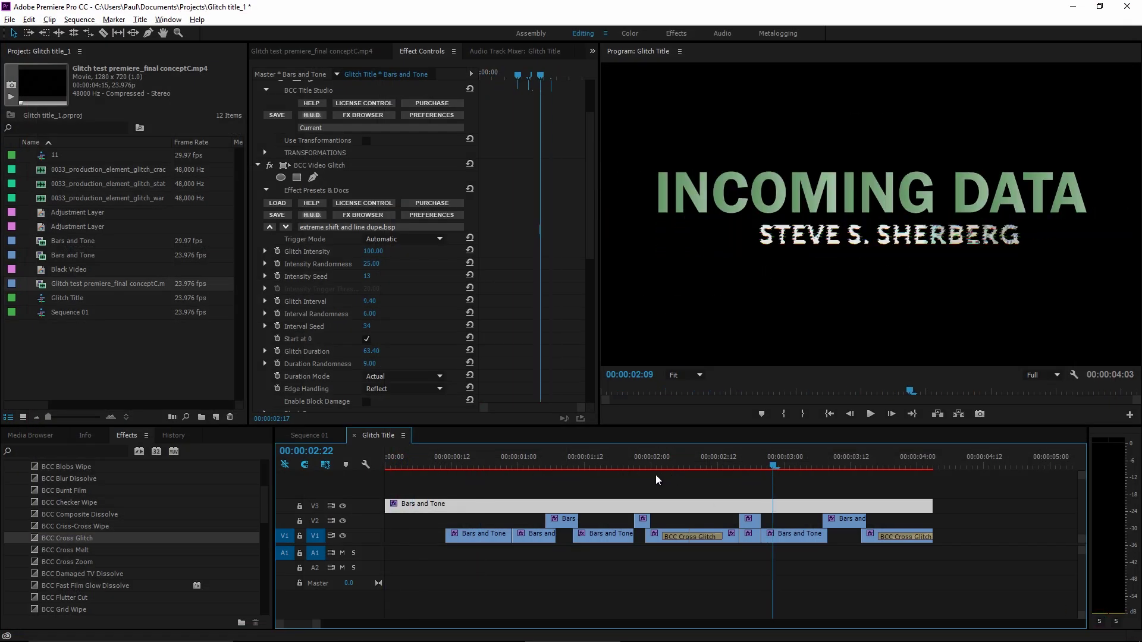
click(458, 467)
key(Right)
key(Right)
key(Right)
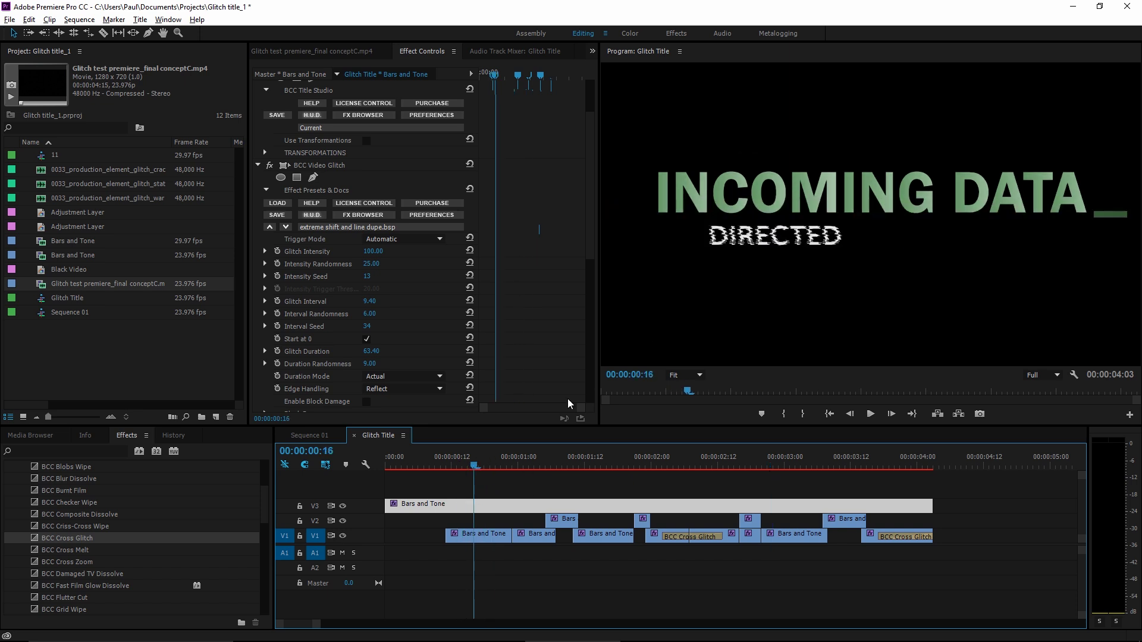
Step: Re-enter the Shift Group Intensity value in the glitch's Shift settings
scroll(295, 315, down, 3)
scroll(295, 316, down, 2)
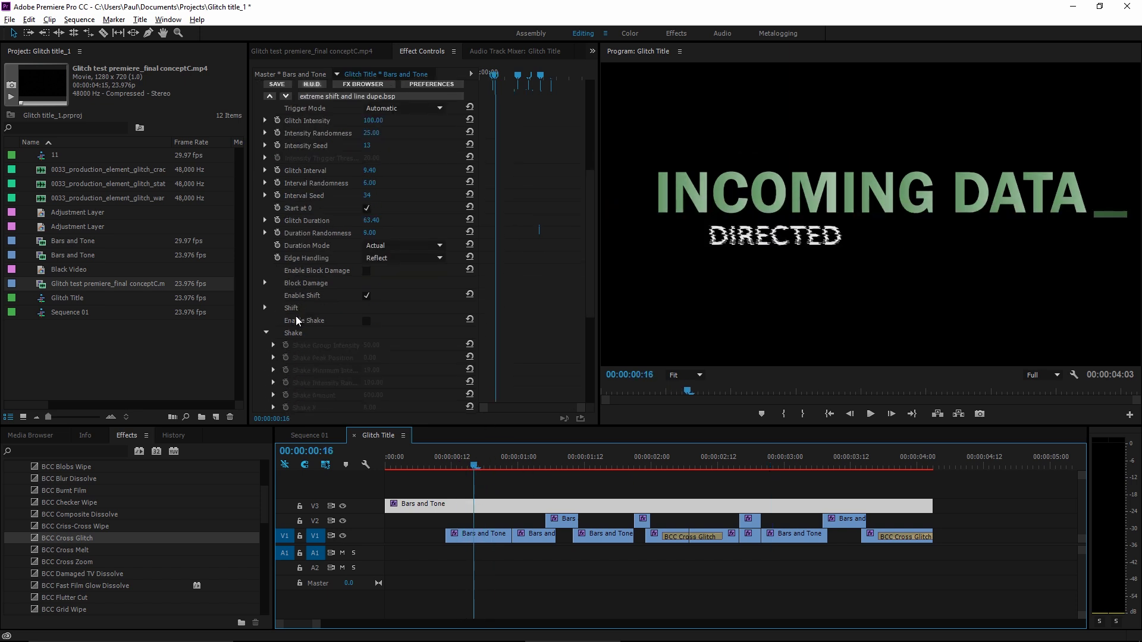
click(263, 279)
scroll(307, 324, down, 1)
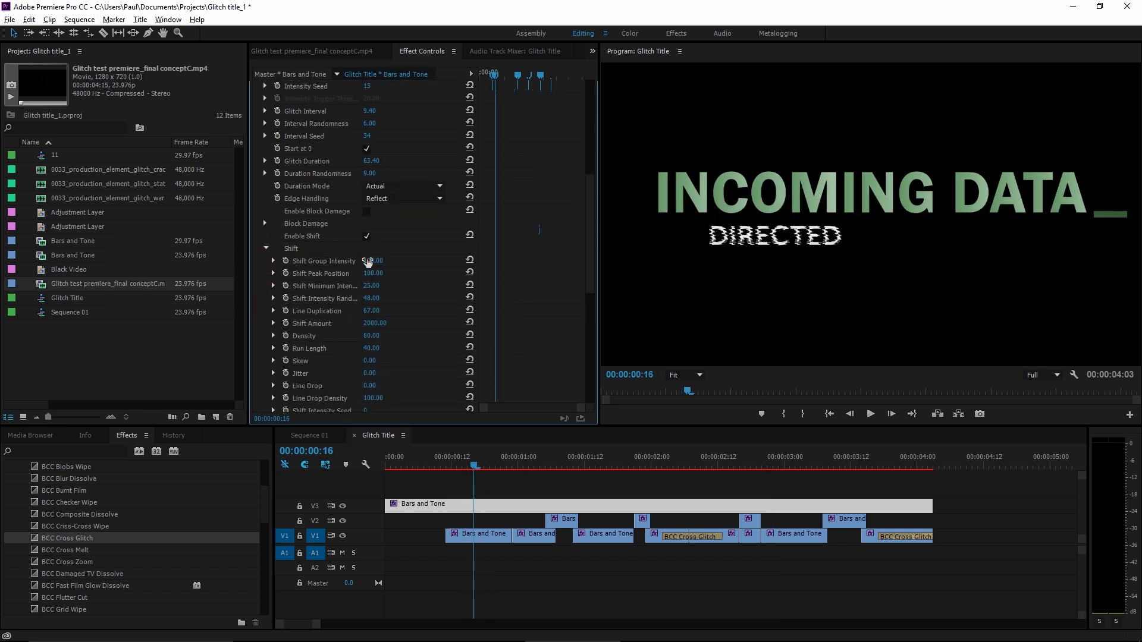
click(367, 262)
key(Return)
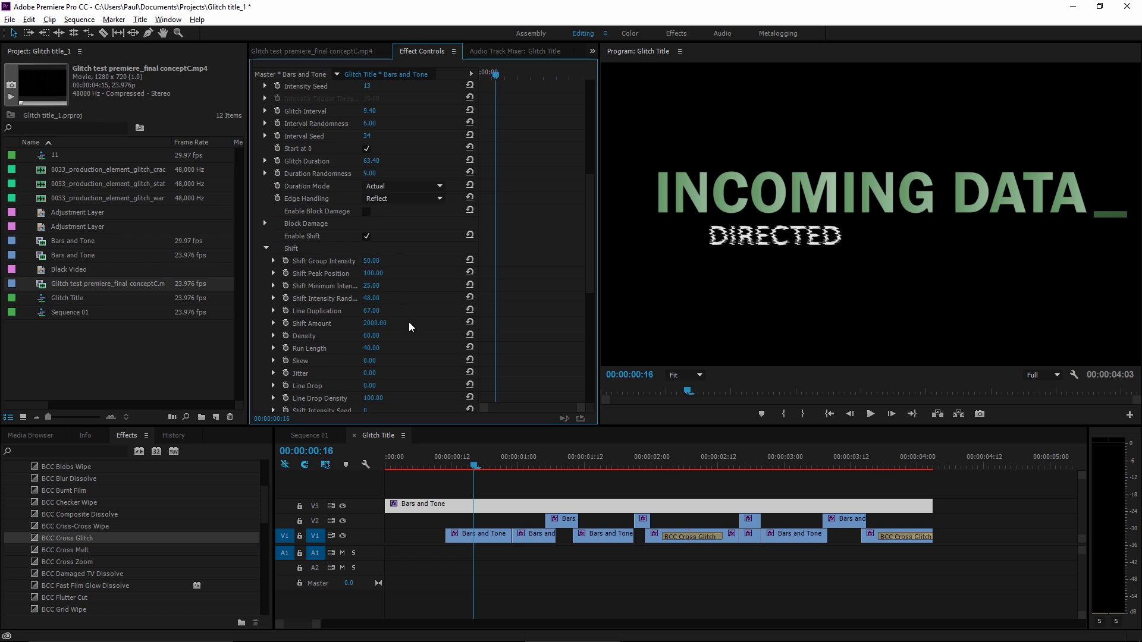
click(262, 249)
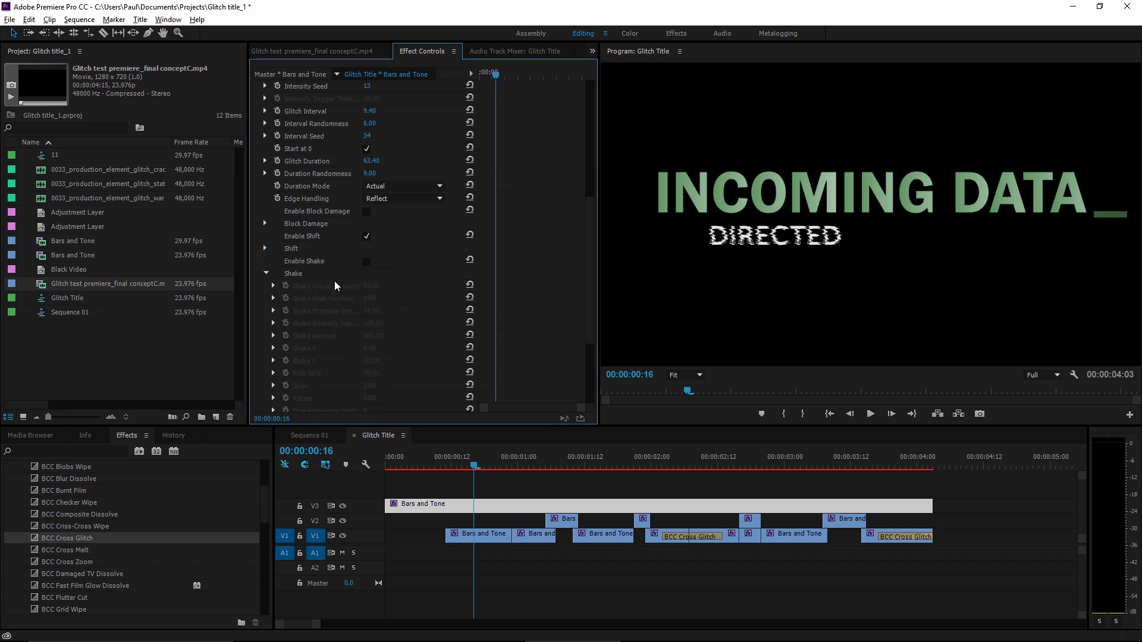
Step: Enable Shake on the title glitch with Shake Y 8 and Shake Group Intensity 25
click(367, 261)
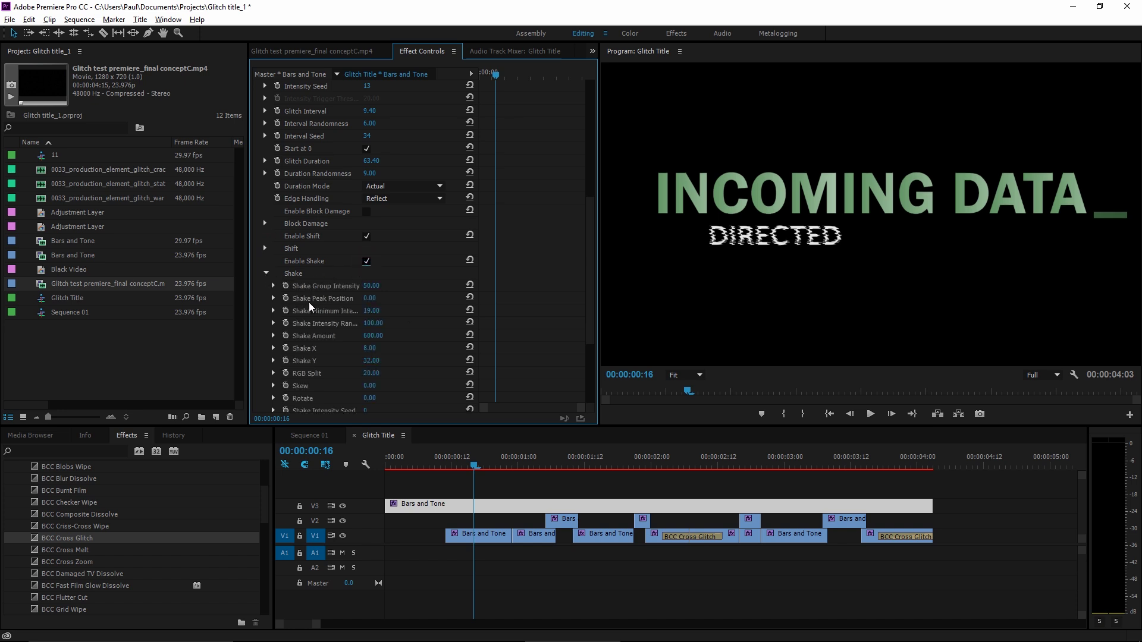
scroll(308, 302, down, 2)
scroll(315, 301, down, 1)
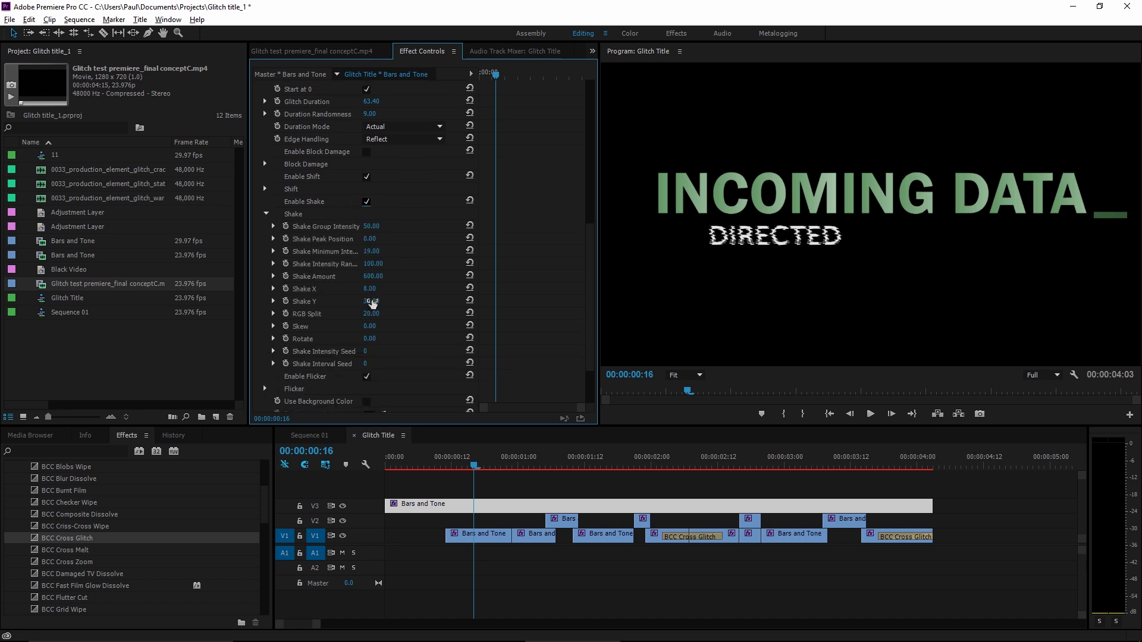
click(373, 301)
text(8)
key(Return)
click(371, 226)
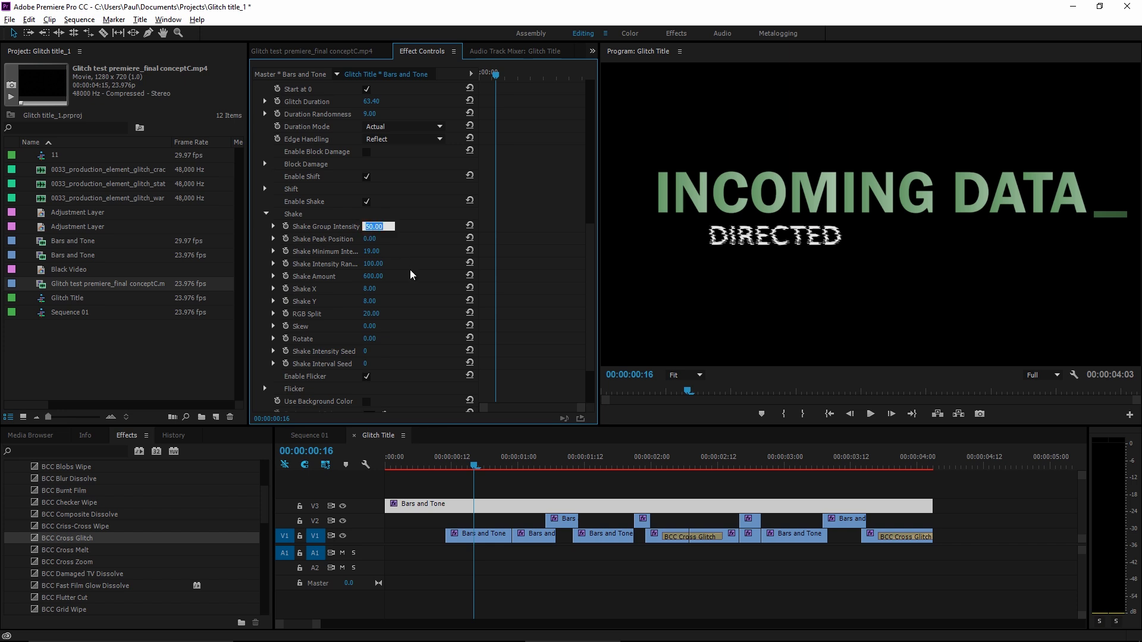
text(25)
key(Return)
click(642, 466)
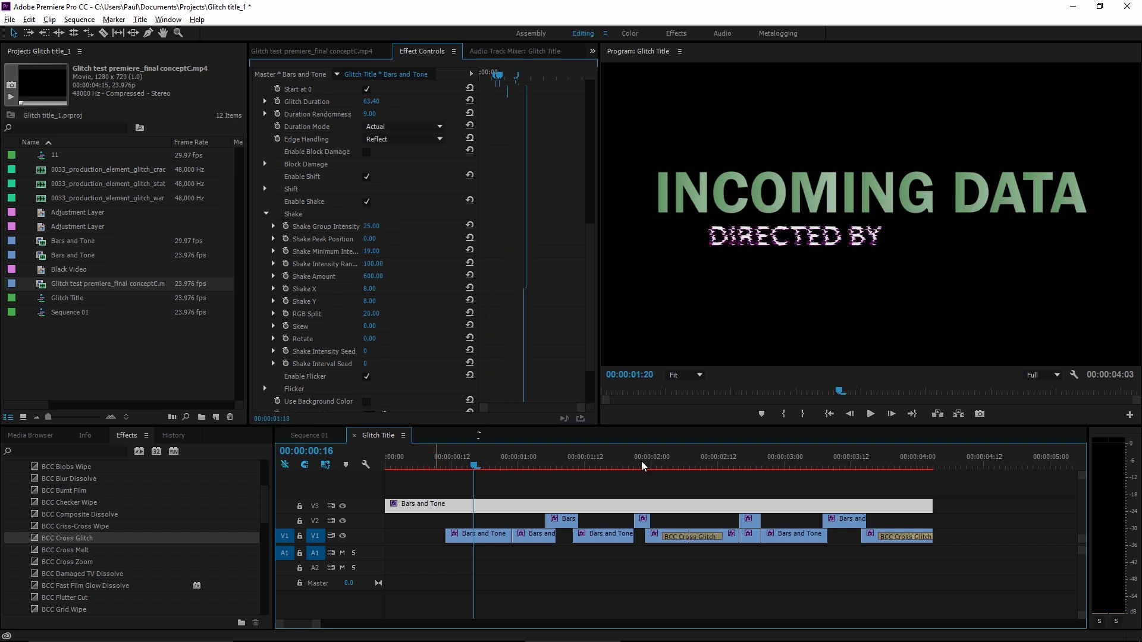
click(489, 467)
Step: Keyframe Glitch Intensity from 00:00:00:09, dropping it to 0 at 00:00:00:18
click(266, 214)
scroll(300, 252, up, 4)
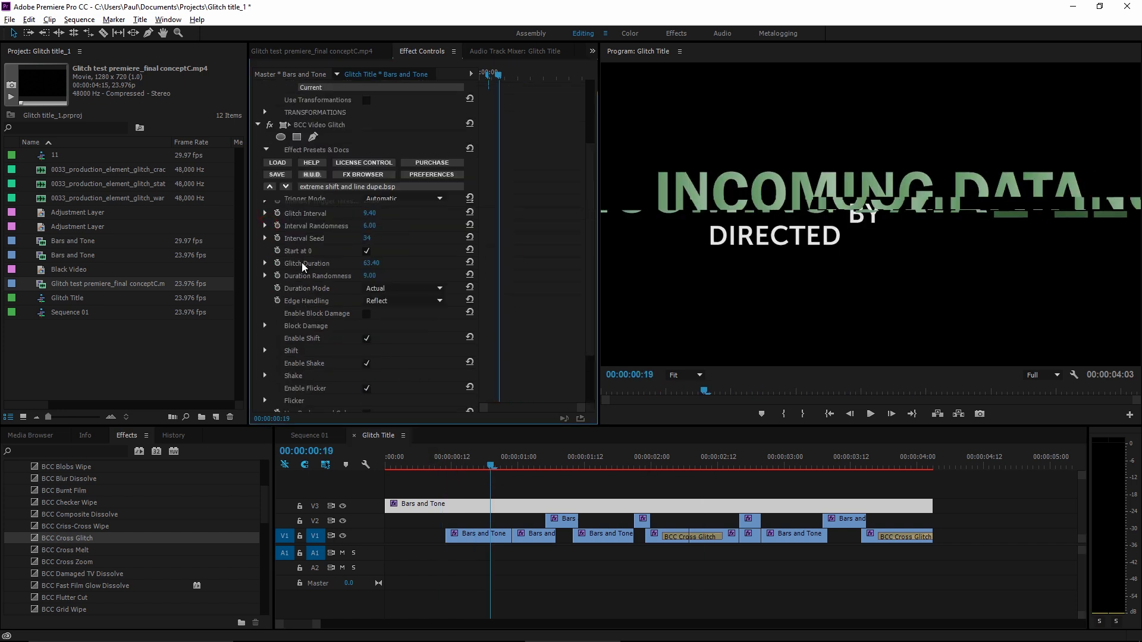
click(434, 467)
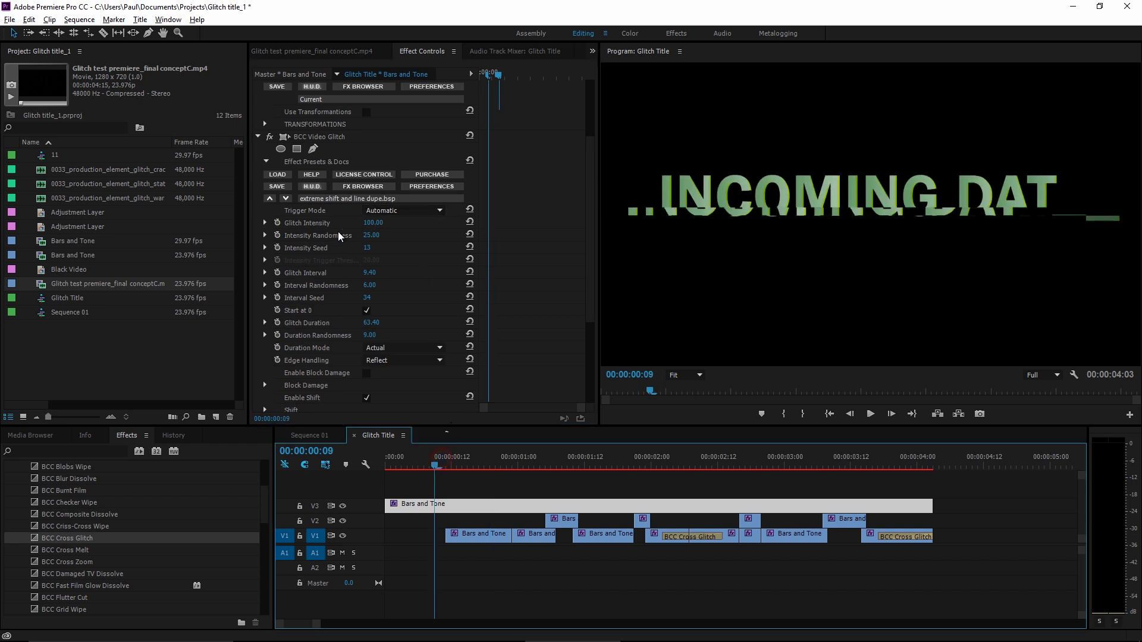
click(278, 224)
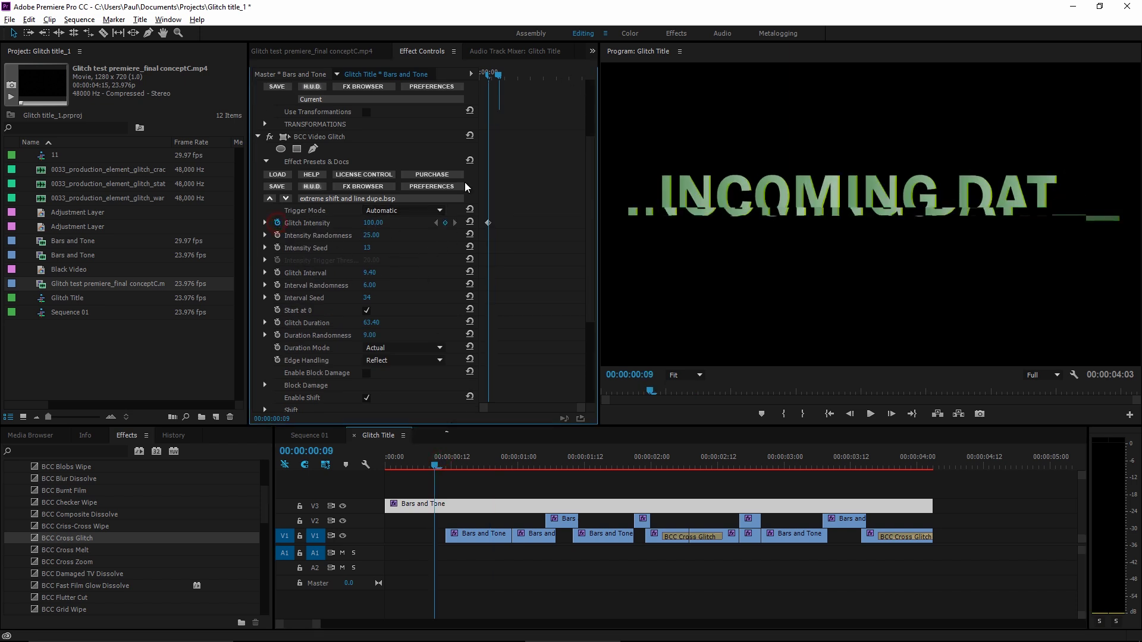
click(497, 75)
drag(499, 78, 526, 76)
click(373, 222)
text(0)
key(Return)
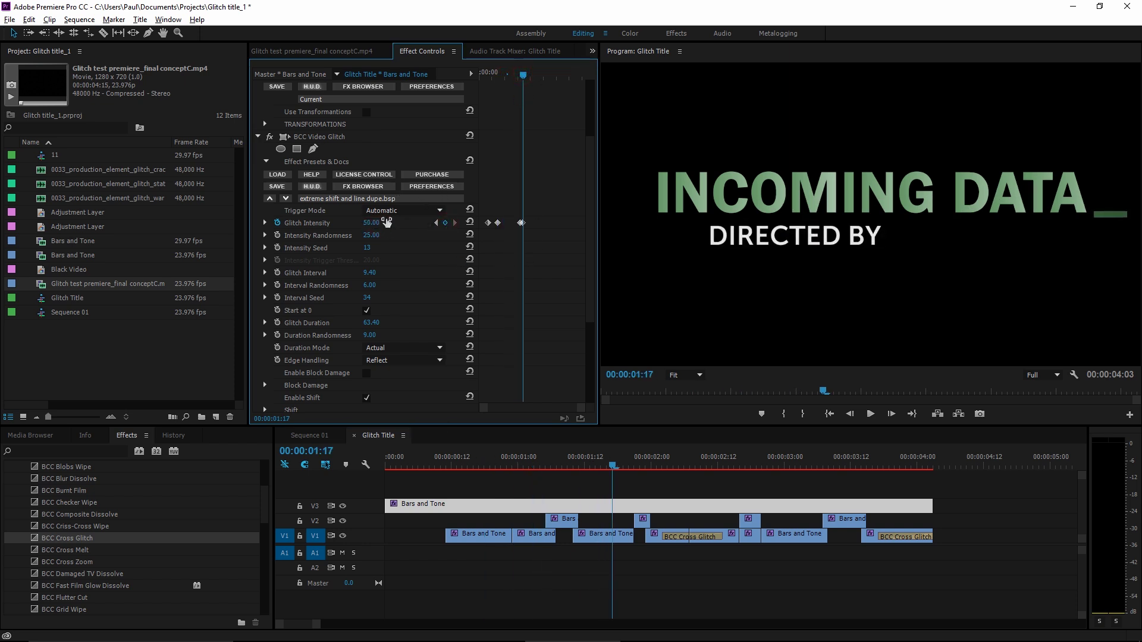
Step: Play the title and adjust Glitch Intensity again around the name change
key(space)
click(367, 223)
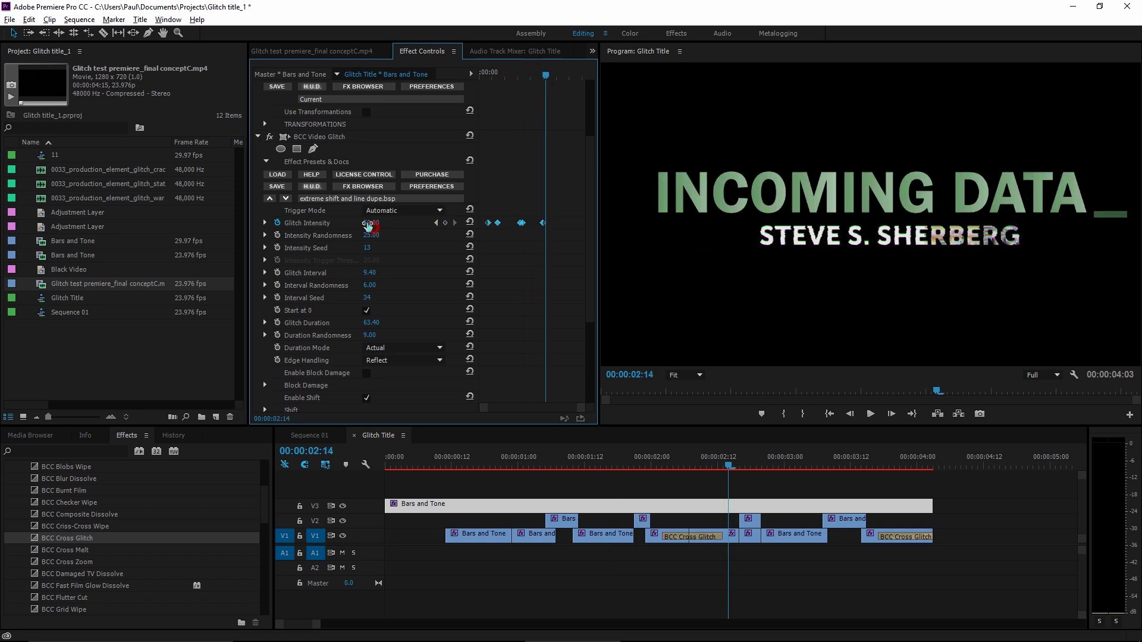
mouse_move(550, 77)
mouse_down()
mouse_move(517, 78)
mouse_move(571, 78)
mouse_up()
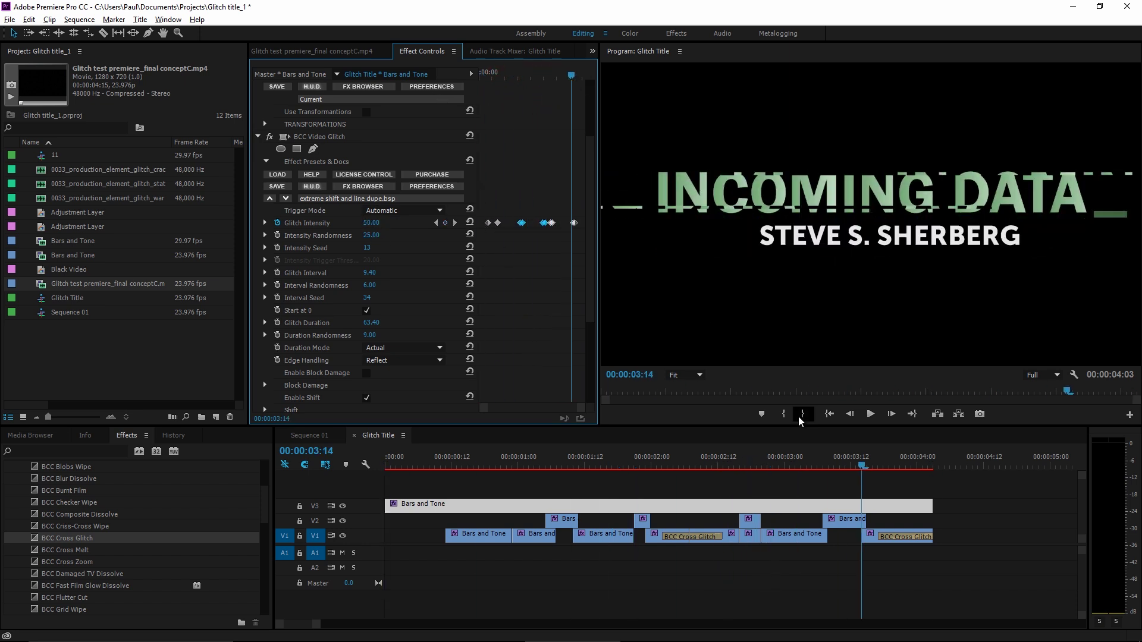
click(654, 462)
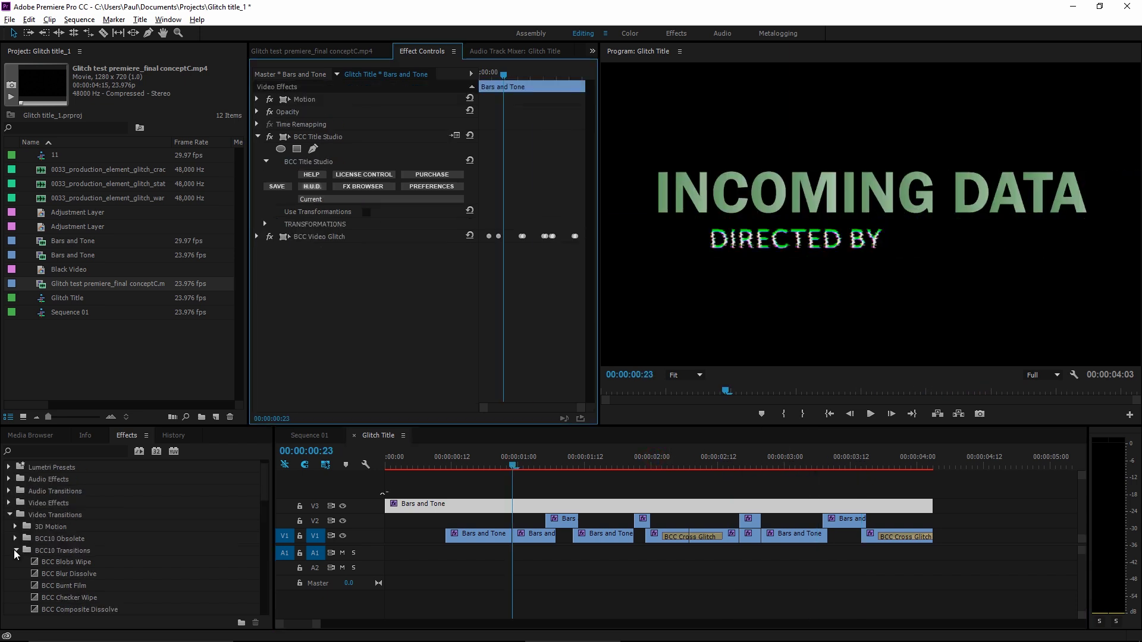
Step: Apply BCC Scanline from the BCC10 Stylize effects to the title clip on V3
click(16, 552)
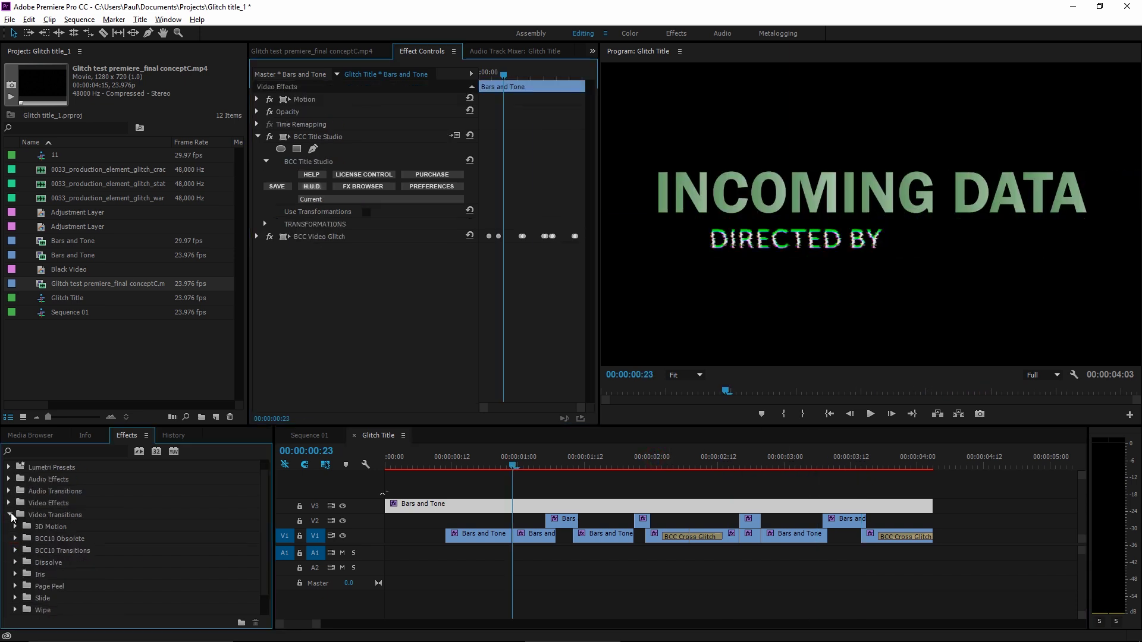
click(10, 515)
click(10, 515)
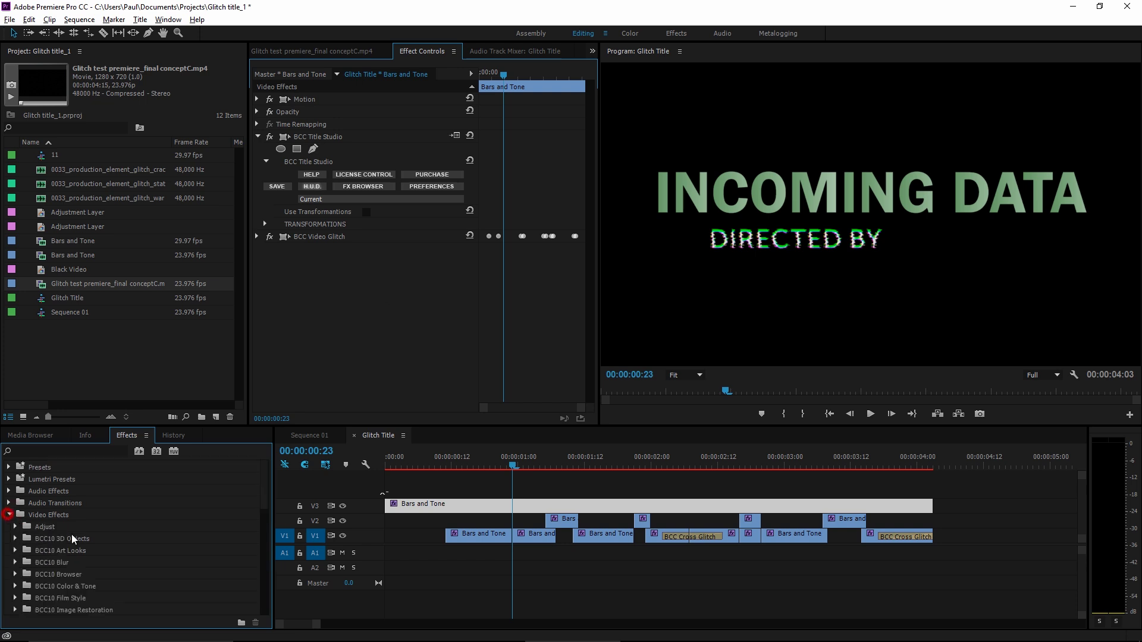
scroll(75, 541, down, 5)
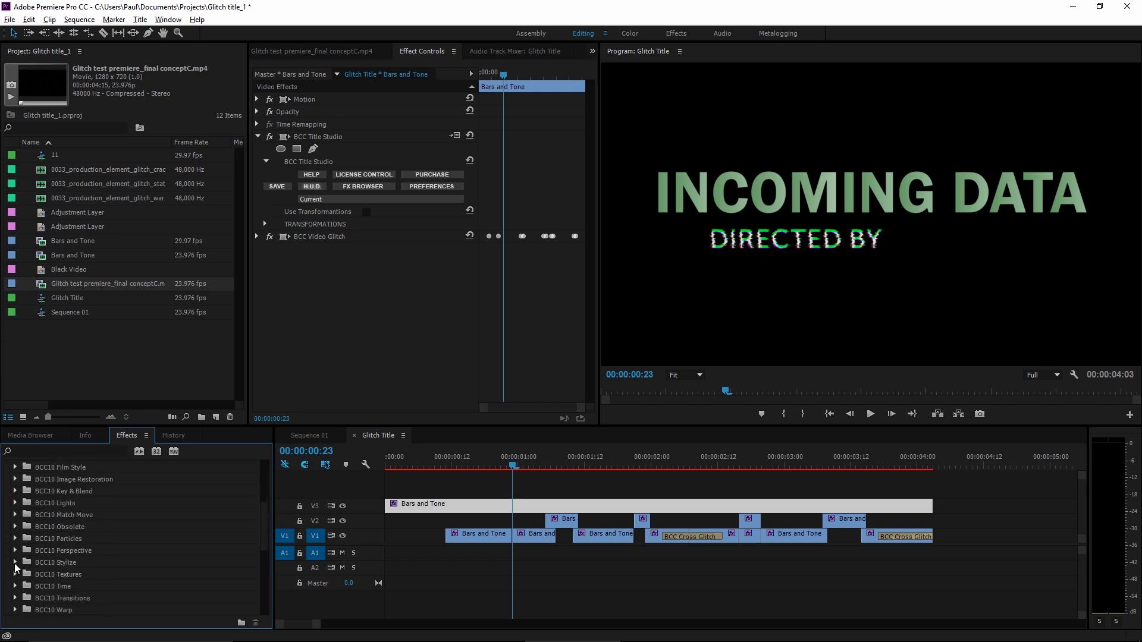
click(15, 563)
scroll(58, 556, down, 3)
drag(70, 605, 489, 510)
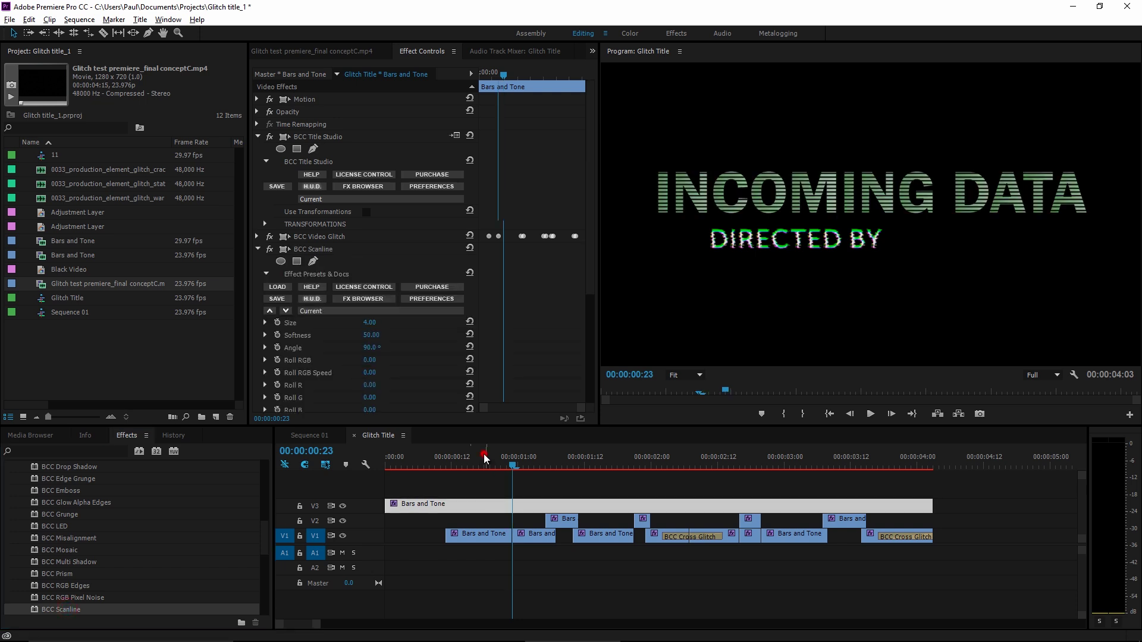
Step: Set scanline Size 1, Softness 10, Roll RGB 10, Roll RGB Speed 10, Mix with Original 65
click(485, 461)
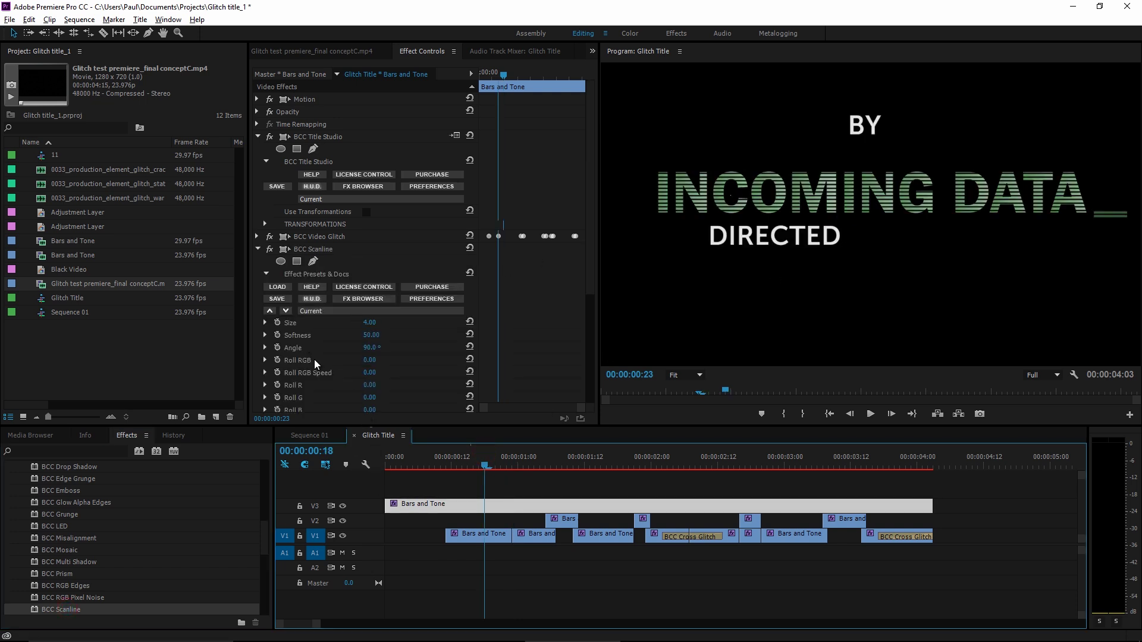
scroll(417, 267, down, 2)
click(372, 263)
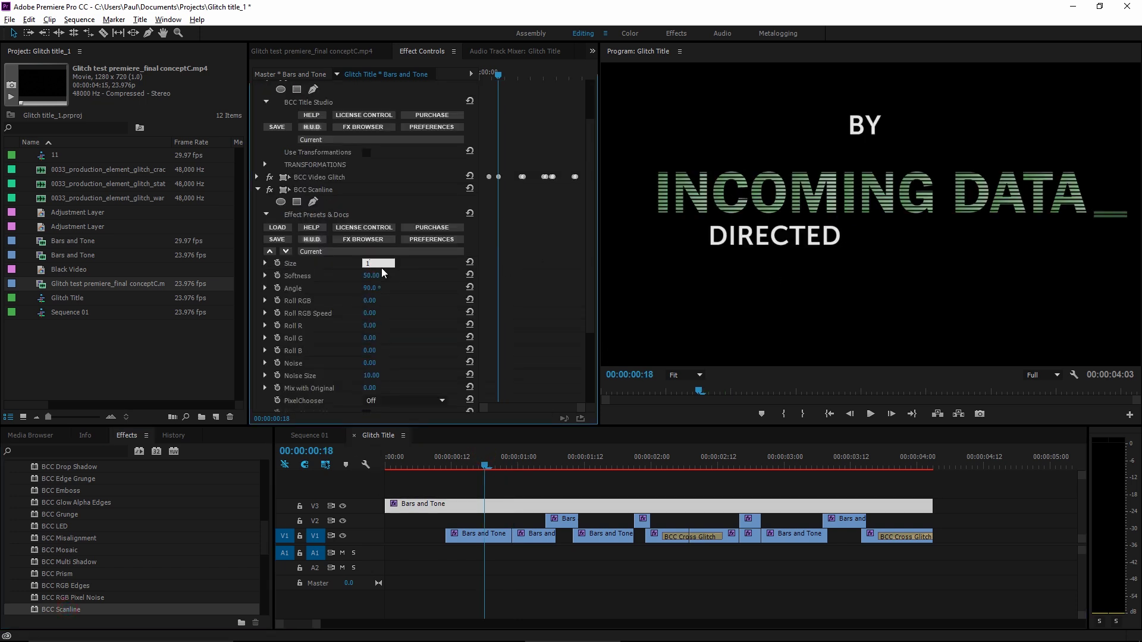
click(378, 274)
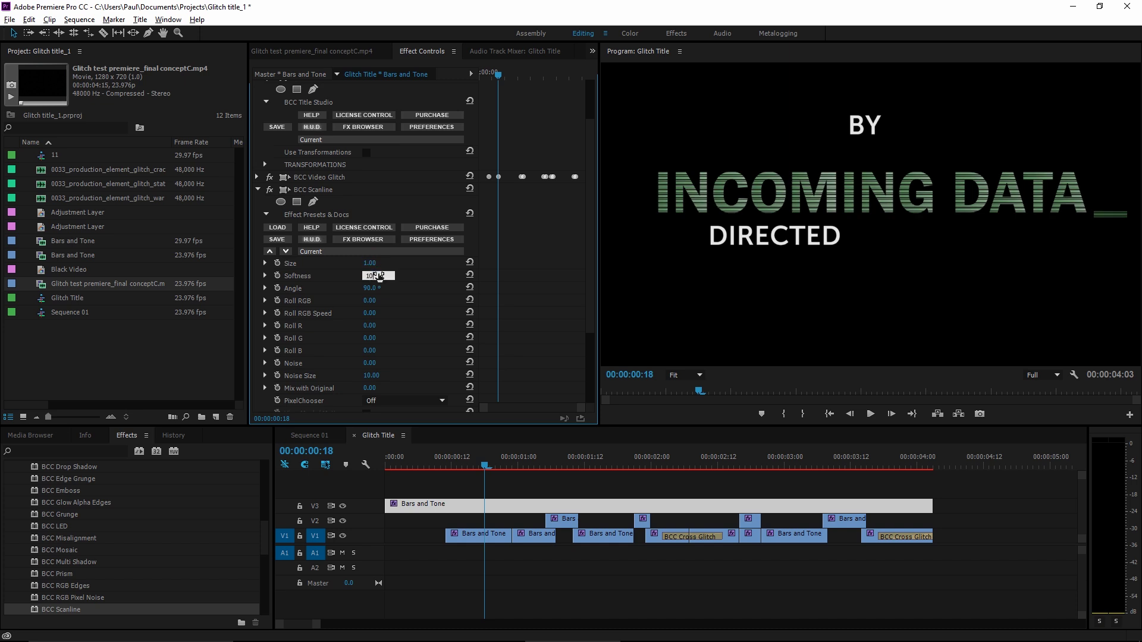
key(Return)
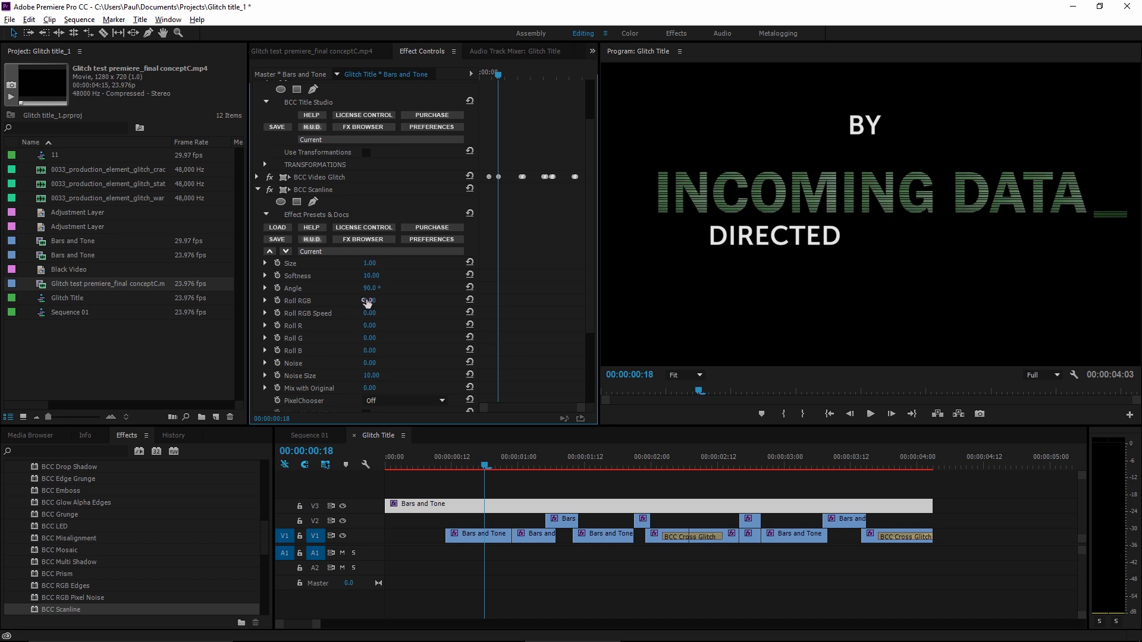
click(368, 300)
text(10)
key(Return)
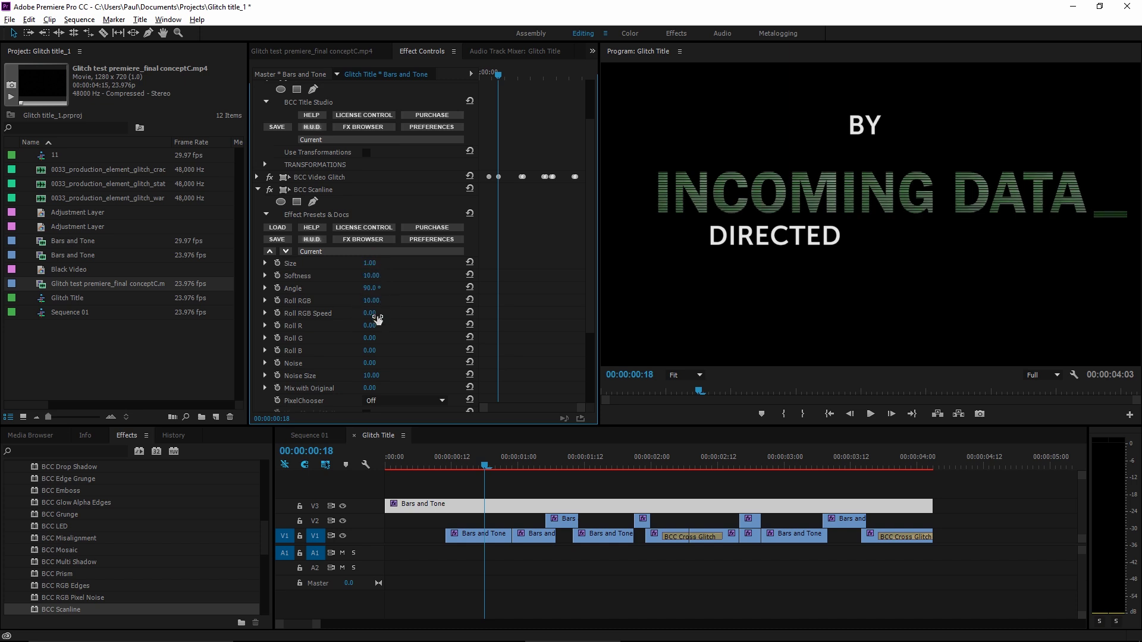
click(378, 309)
text(10)
key(Return)
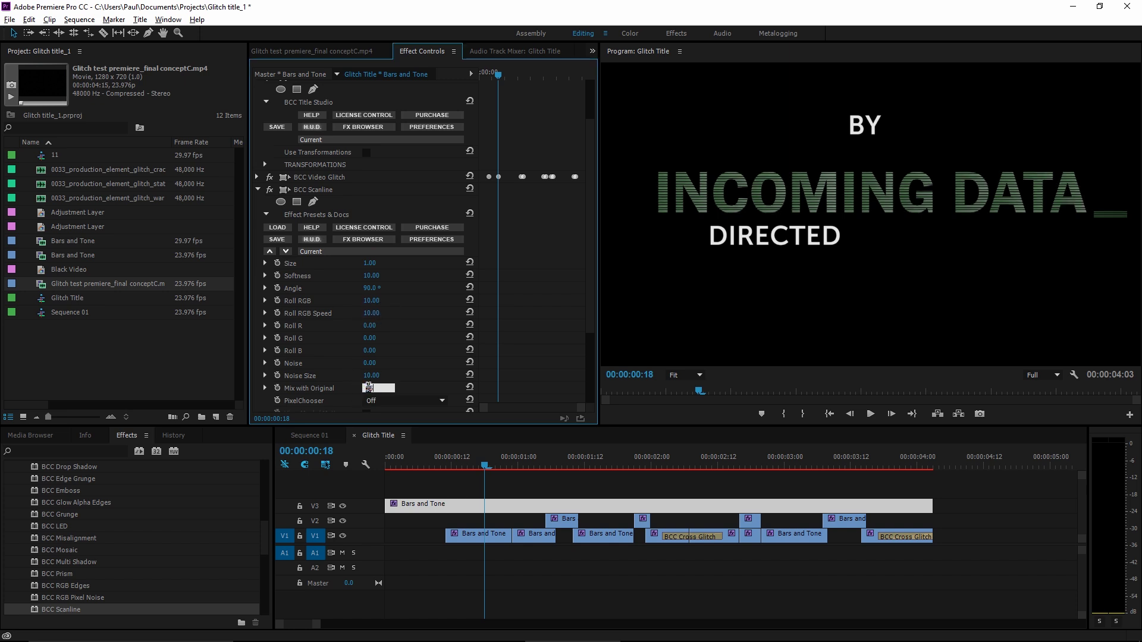
key(Return)
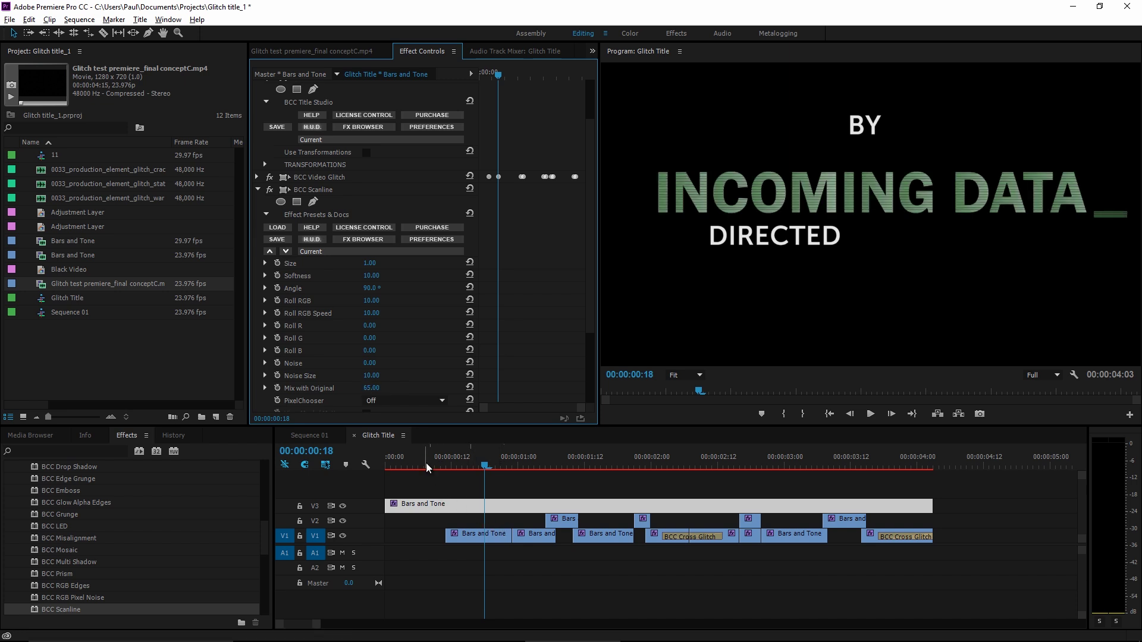
drag(426, 463, 516, 465)
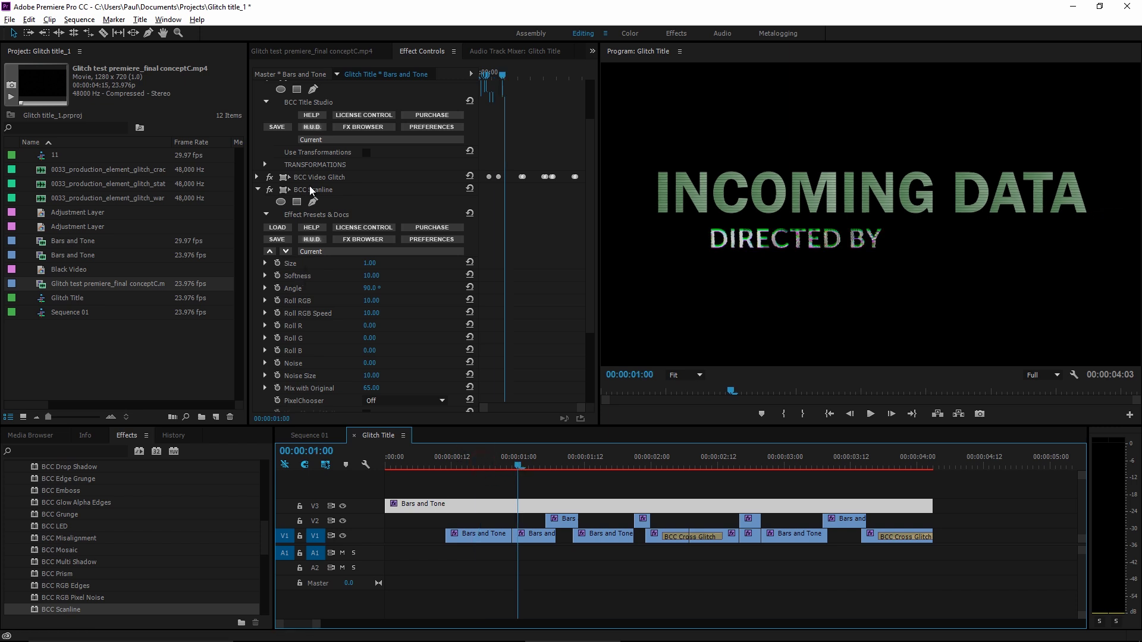
Step: Copy the V3 title clip and paste its attributes onto all V1 clips, excluding BCC Title Studio
right_click(503, 507)
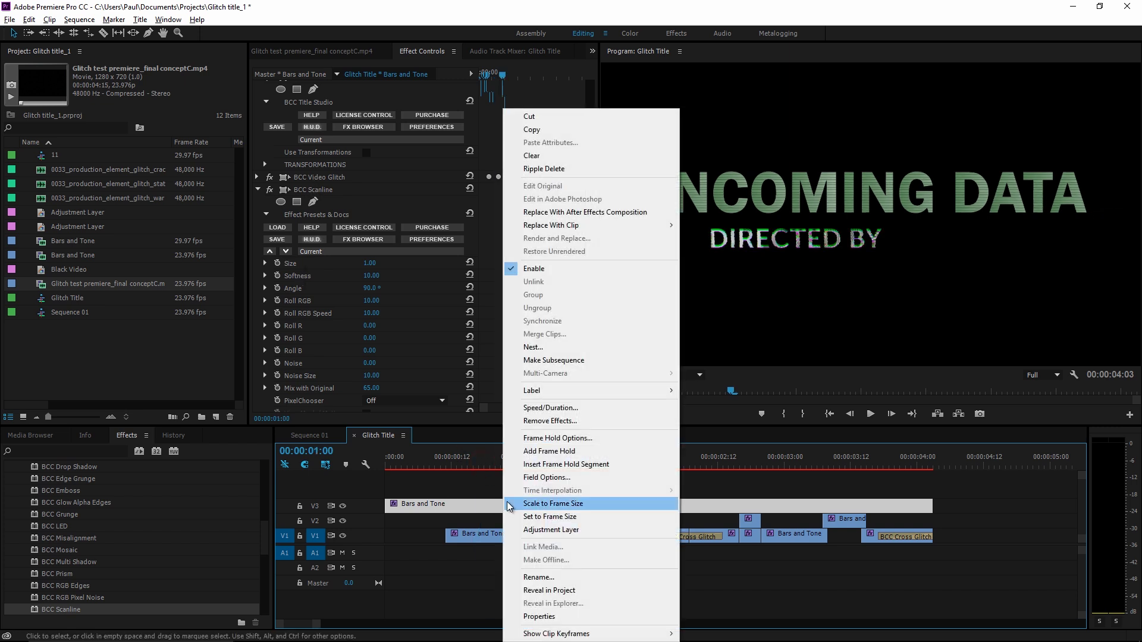
click(539, 136)
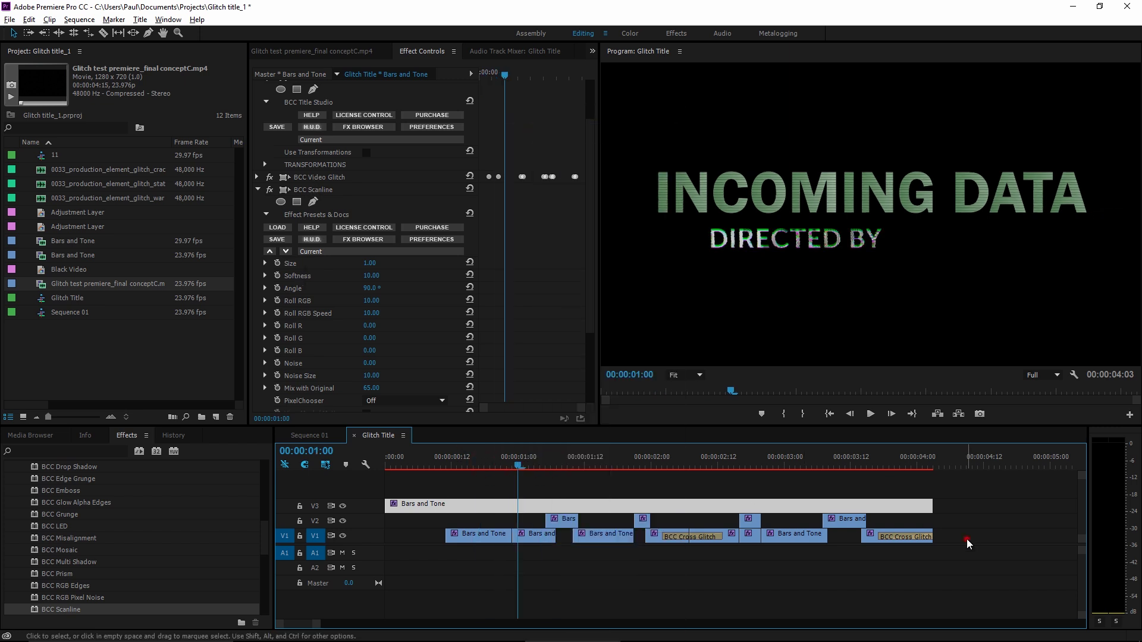
drag(953, 562, 452, 529)
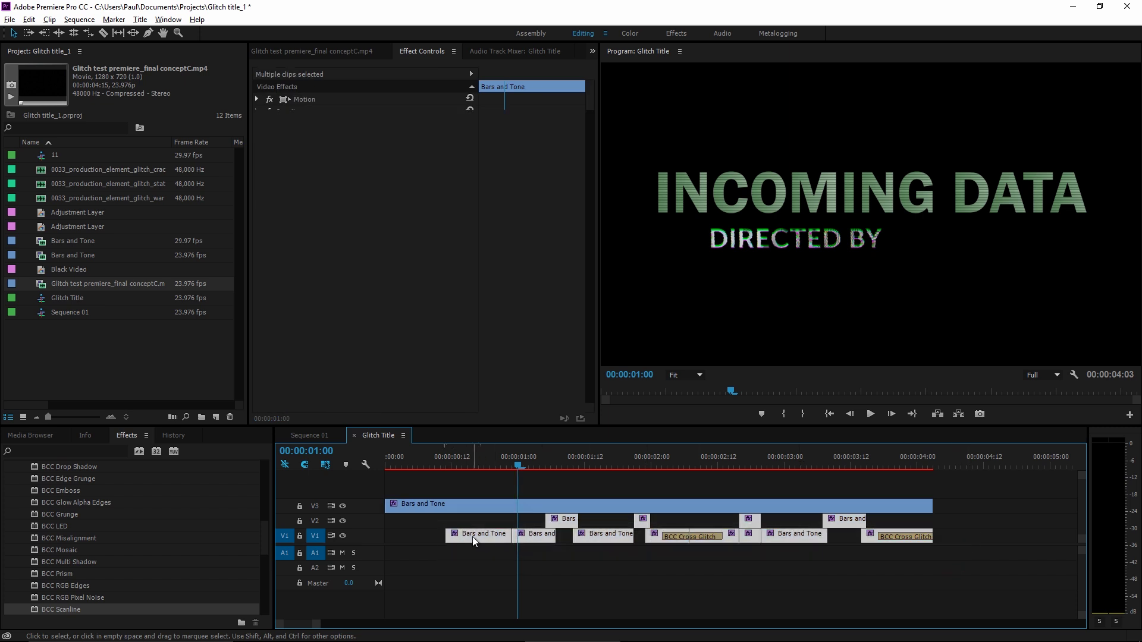
right_click(486, 541)
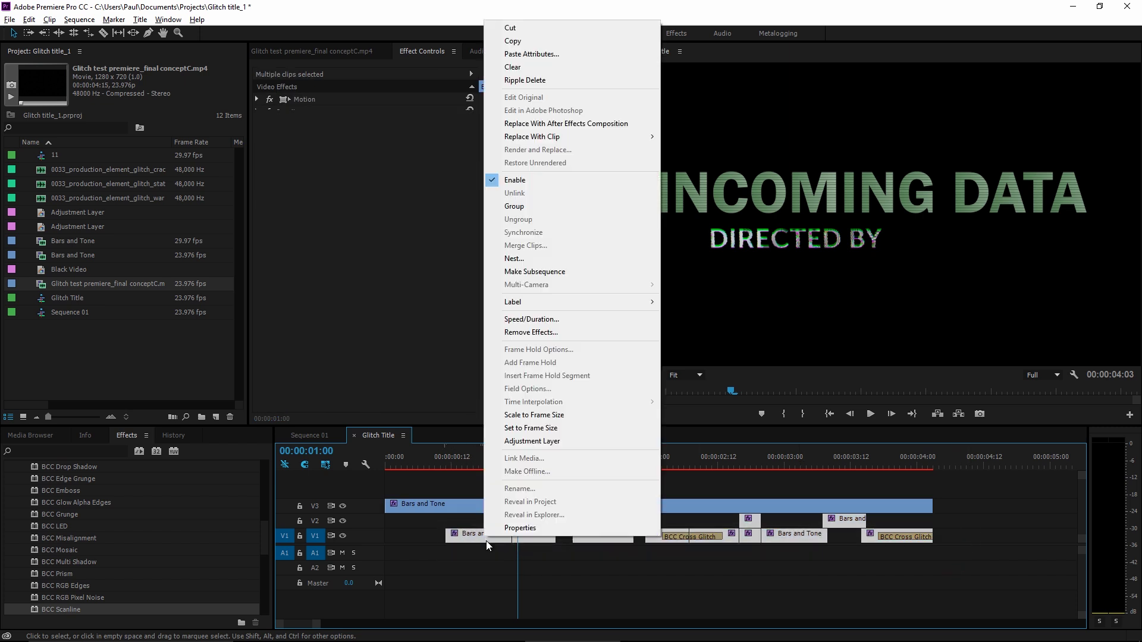
click(532, 54)
click(498, 258)
click(499, 268)
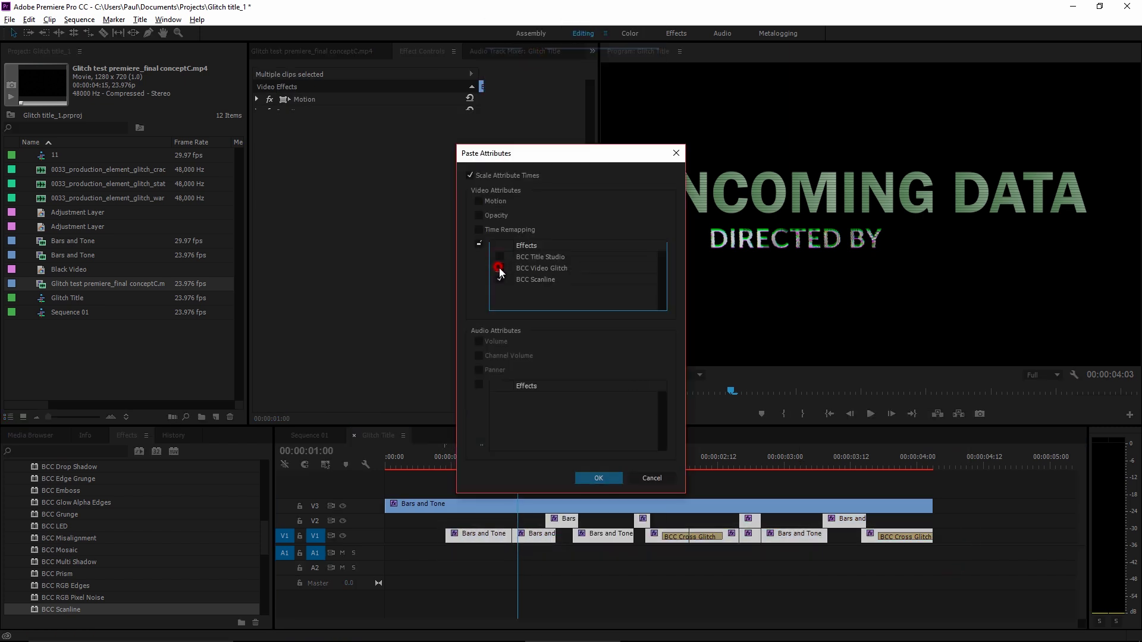
Step: Confirm pasting the glitch and scanline effects onto the V1 clips and preview the credits
click(597, 479)
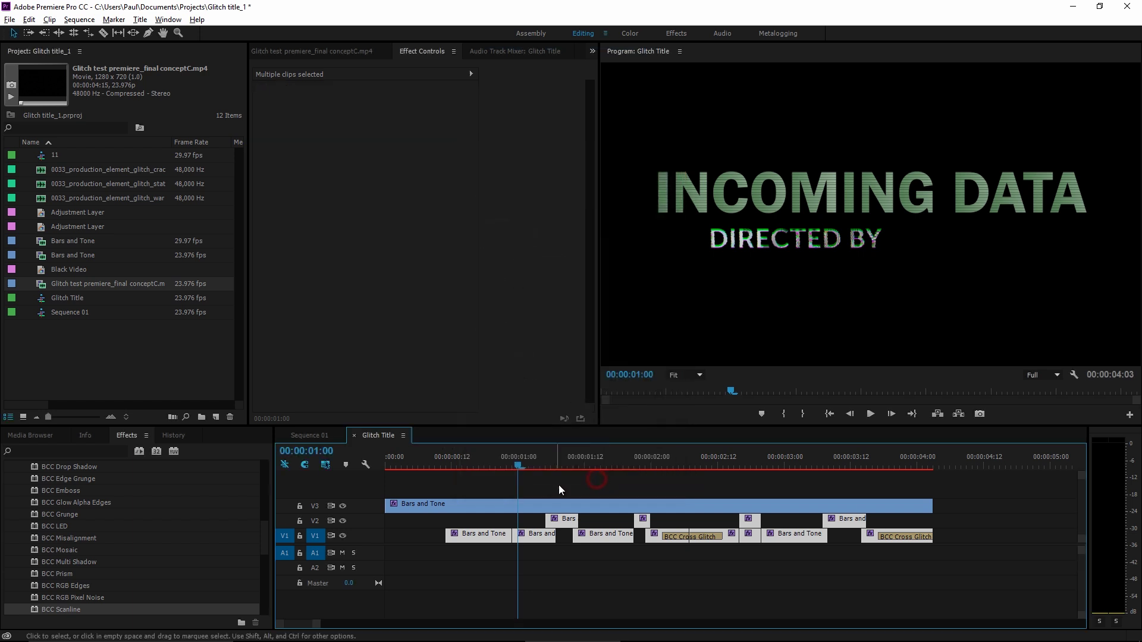
drag(487, 464, 463, 463)
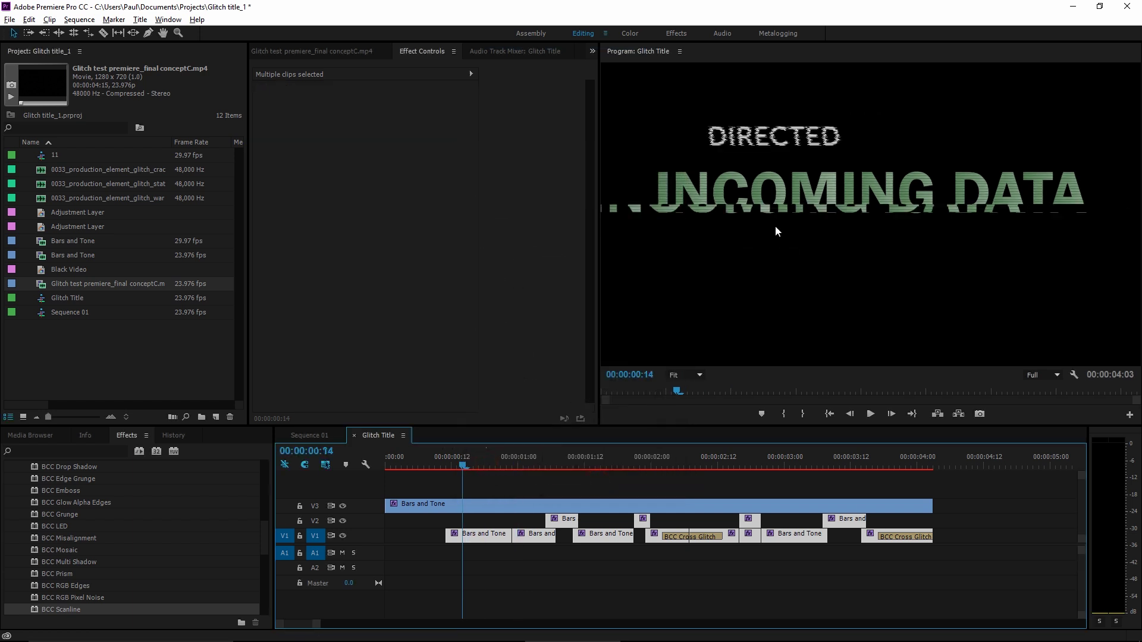
click(589, 464)
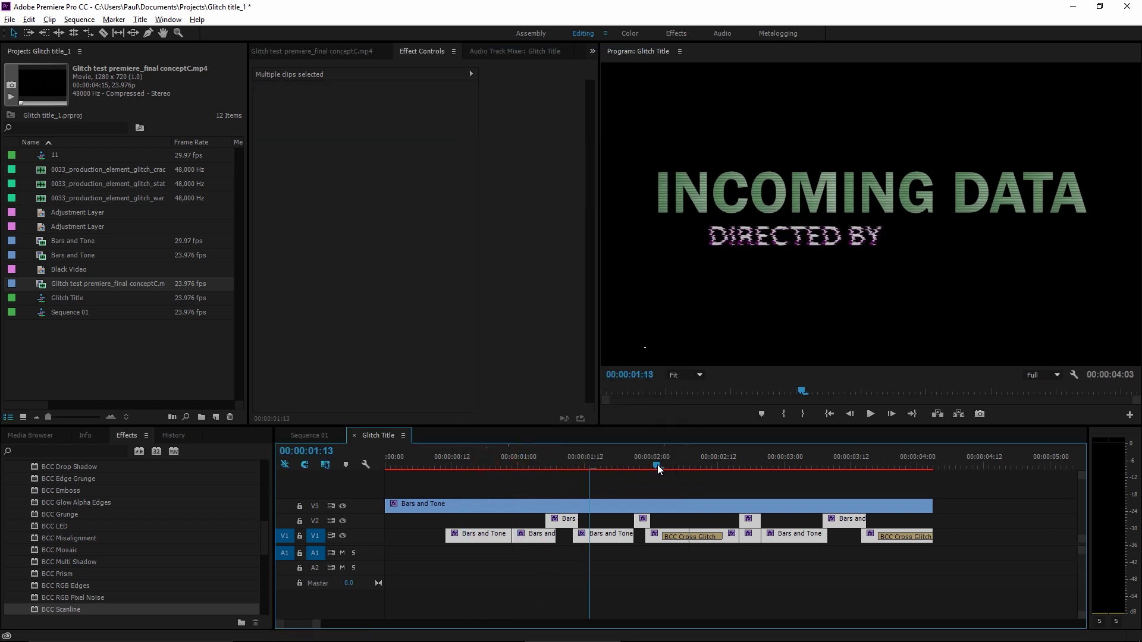
drag(658, 465, 474, 491)
Step: Set the V3 title clip's Opacity blend mode to Linear Dodge (Add) and play it back
click(438, 506)
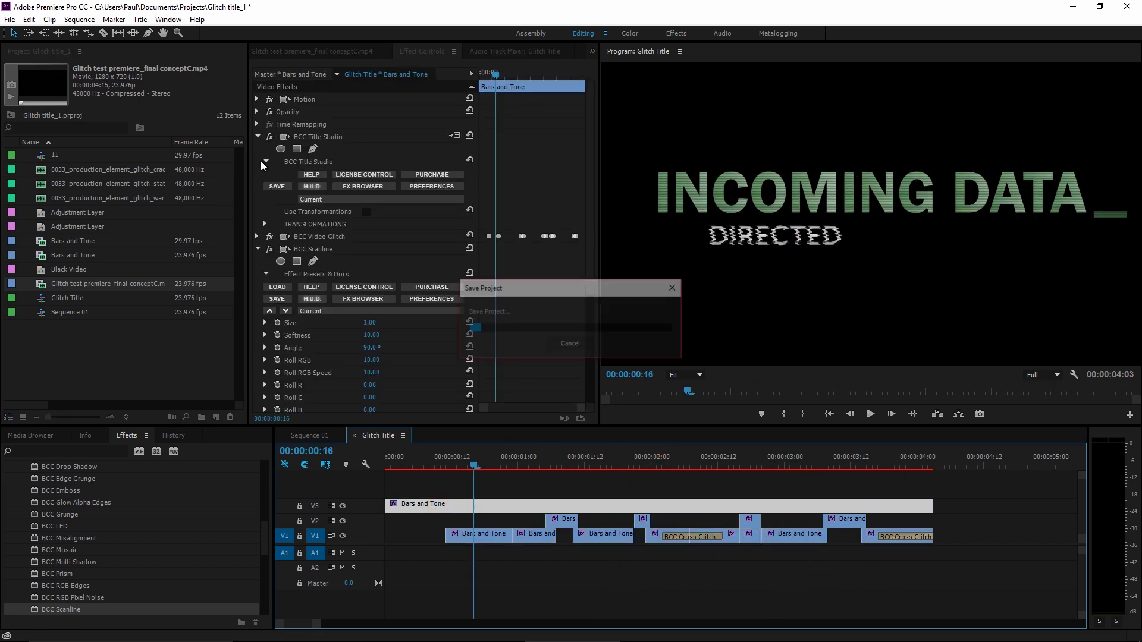
click(290, 113)
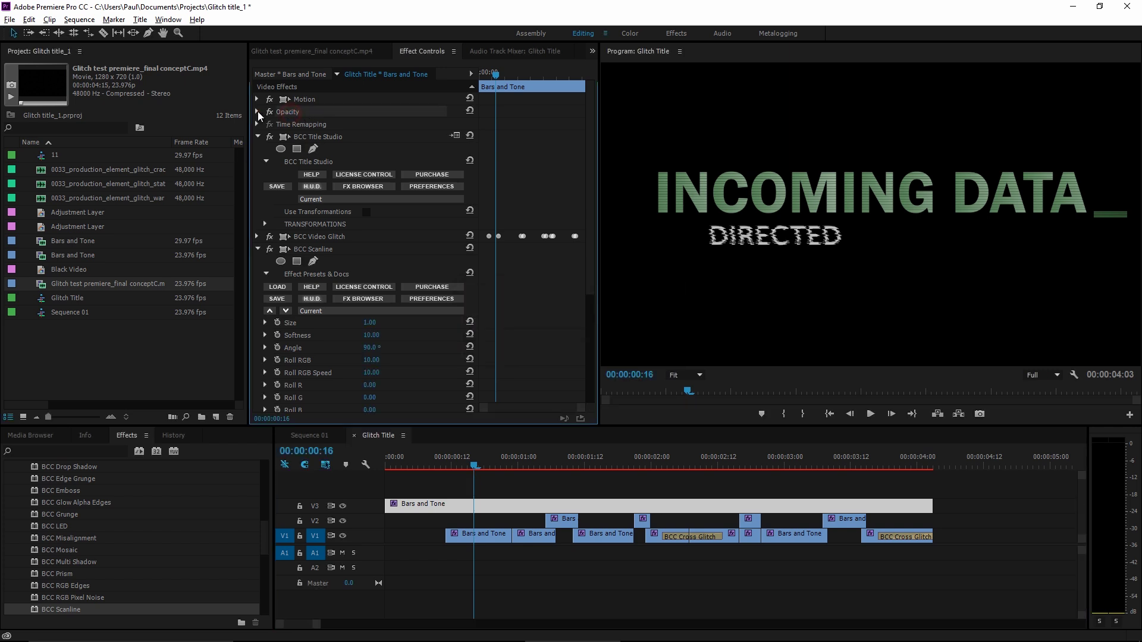
click(257, 112)
click(384, 155)
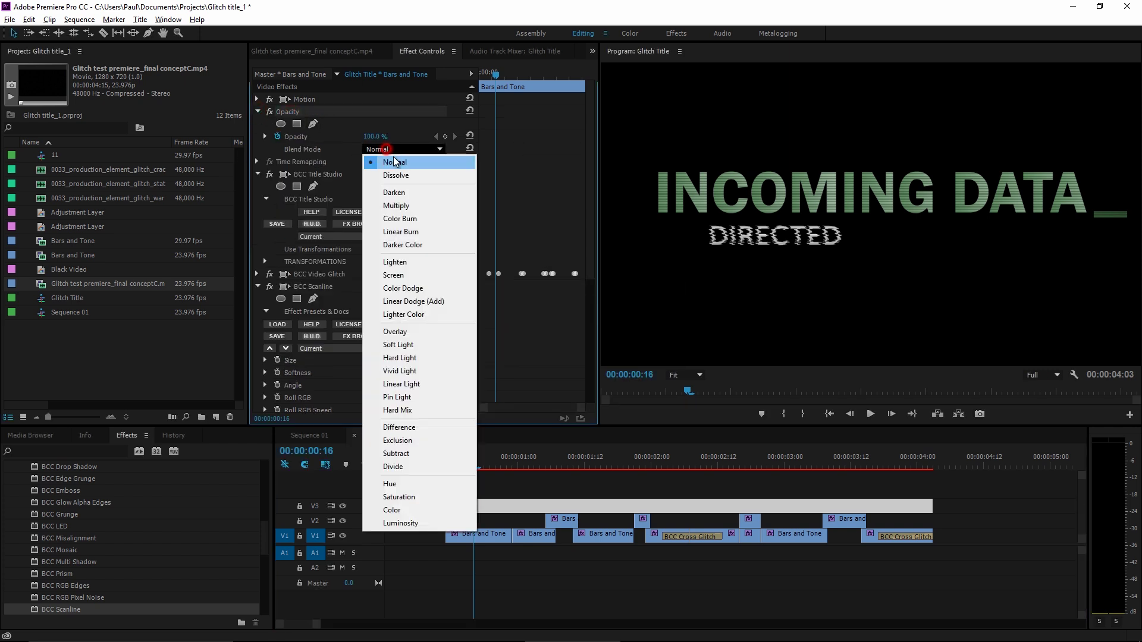
click(404, 302)
key(space)
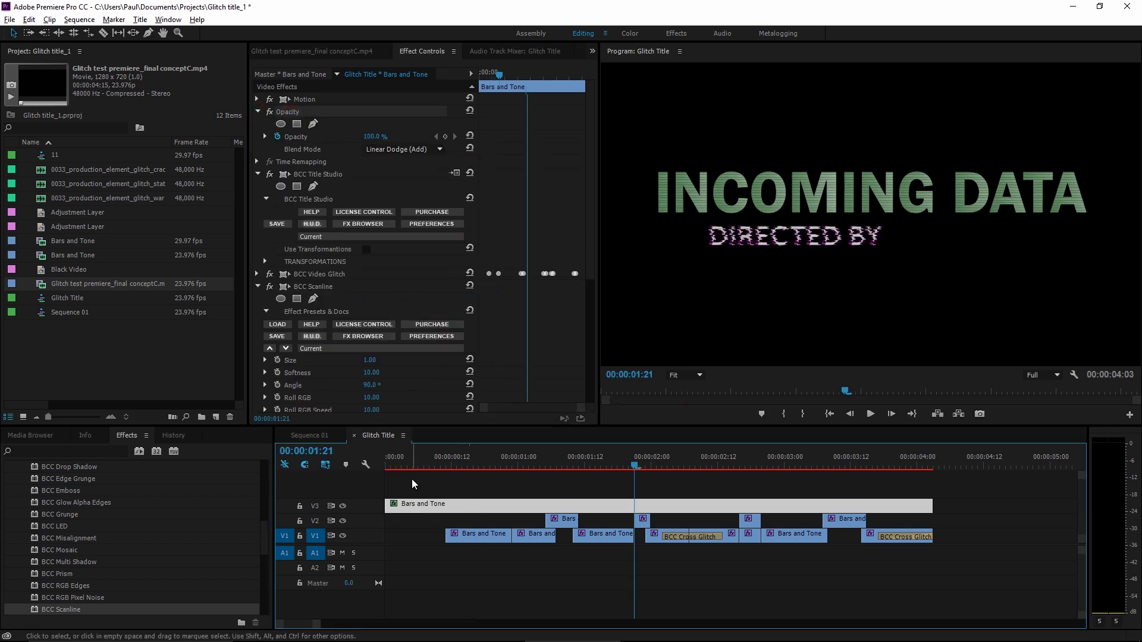
Step: Search effects for 'fast film g' and apply BCC Fast Film Glow to the V3 title clip
click(256, 174)
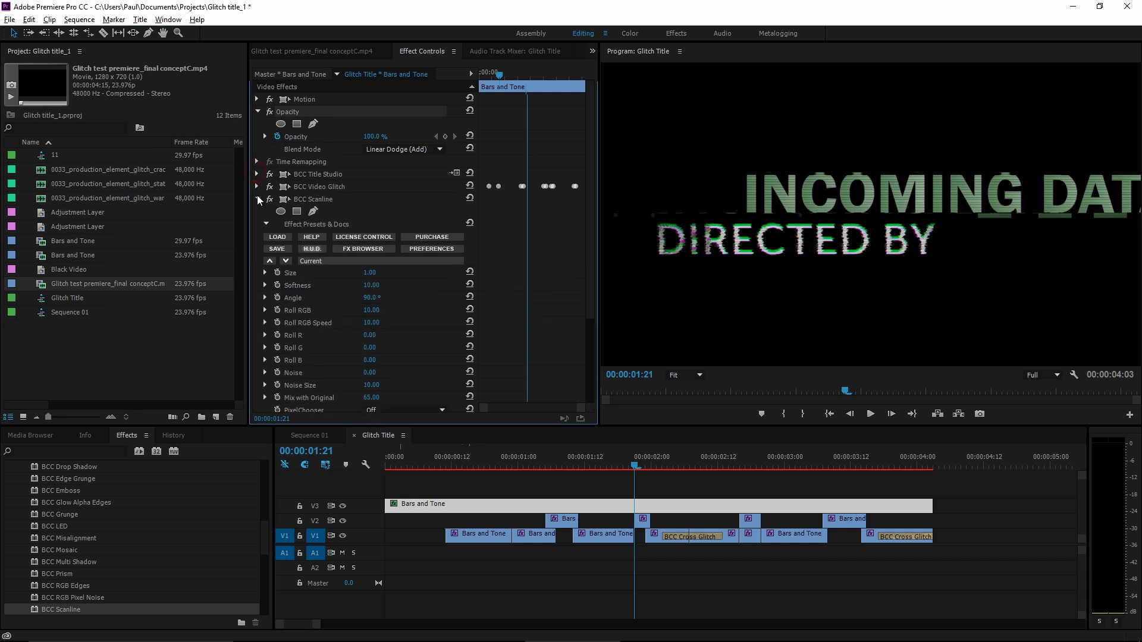
click(258, 199)
click(69, 451)
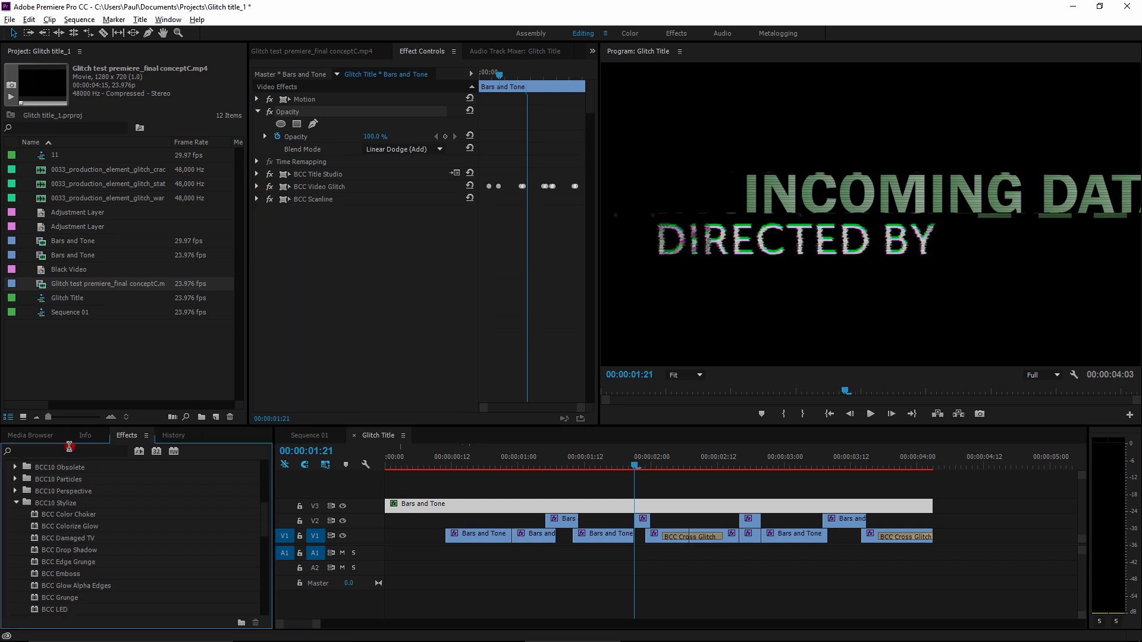
text(fast film)
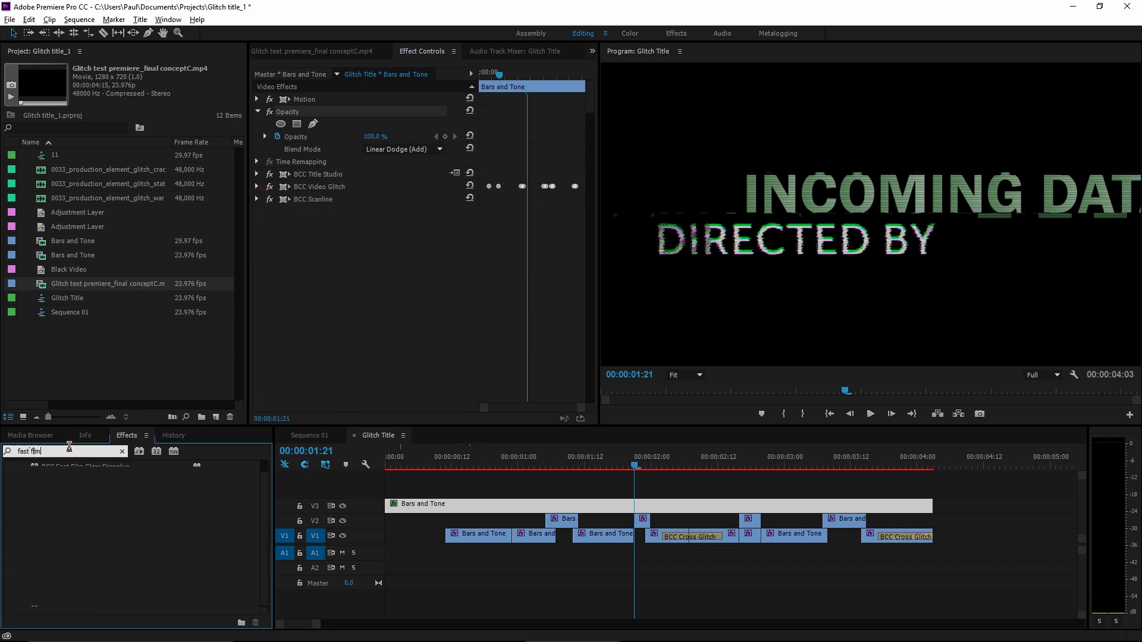
text( g)
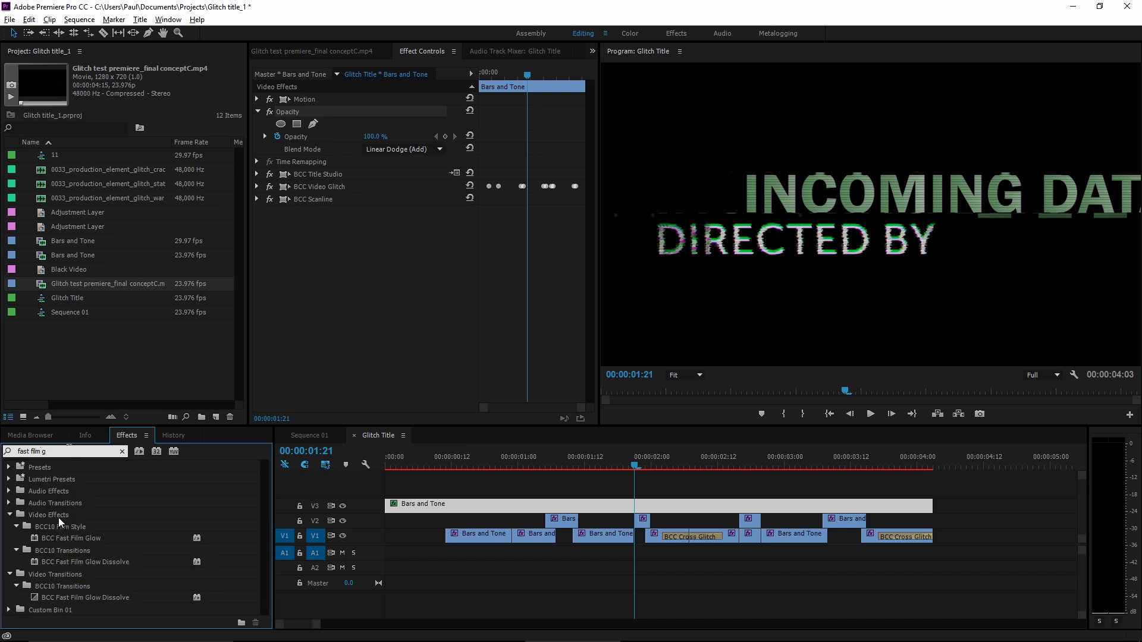
drag(65, 538, 471, 508)
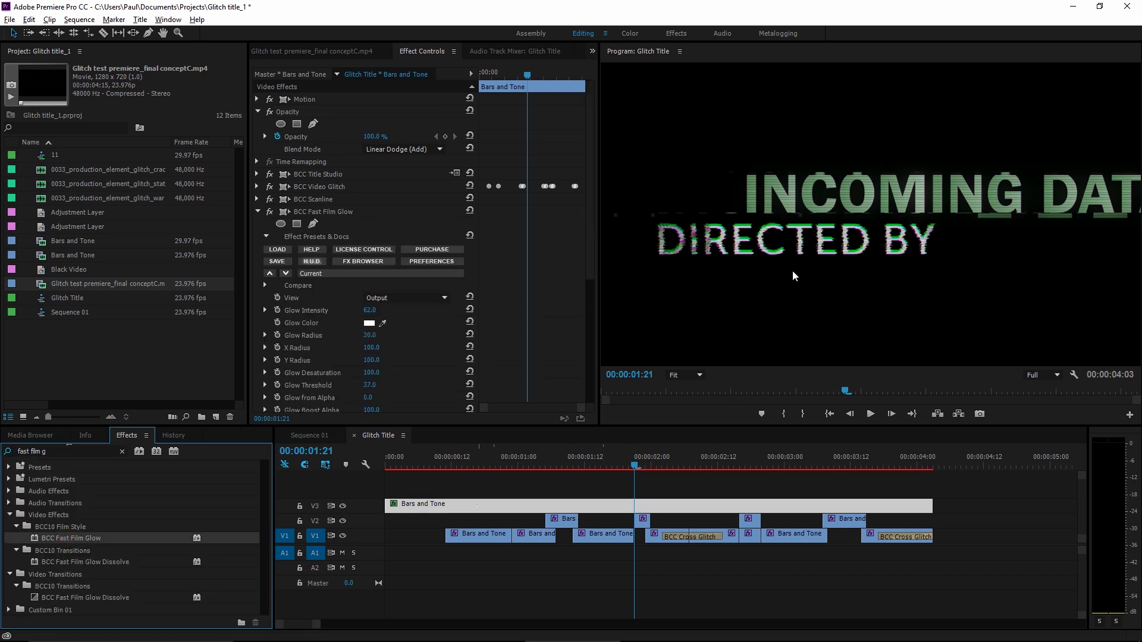
Step: Set the glow to Glow Radius 5, Glow Threshold 5 and Glow Intensity 40
scroll(317, 321, down, 3)
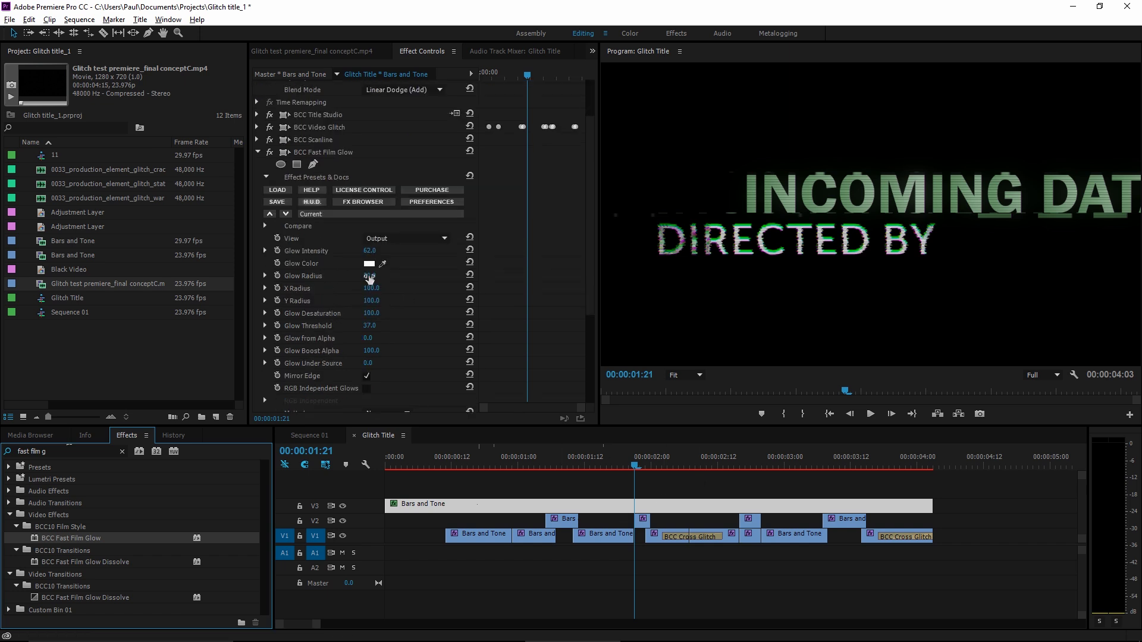
click(369, 276)
text(5)
key(Return)
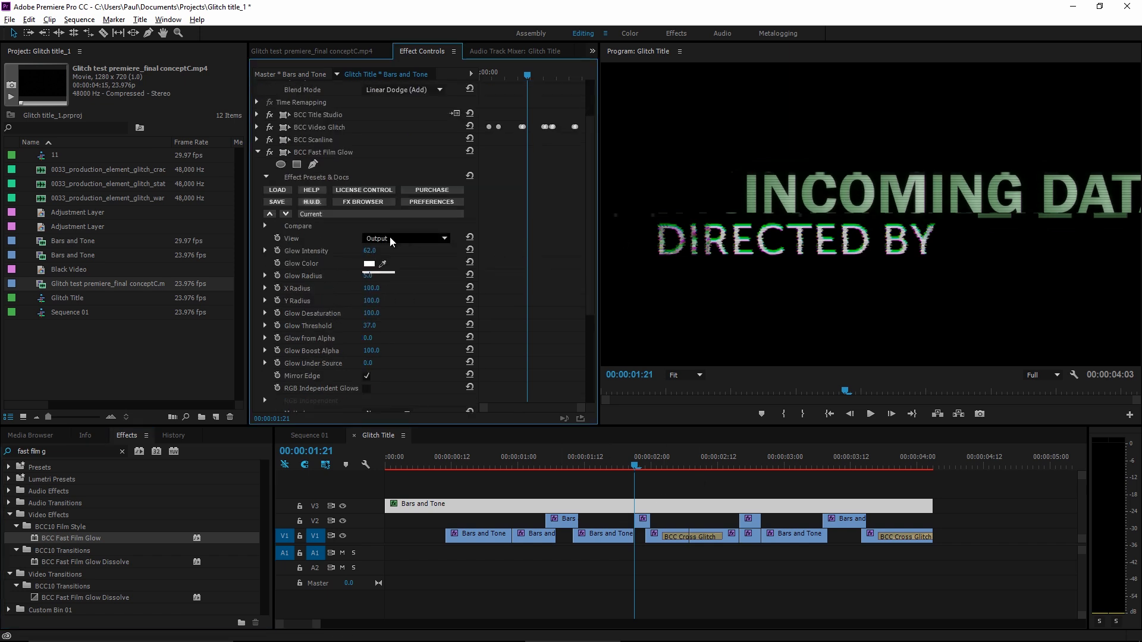
click(369, 326)
key(Return)
click(369, 250)
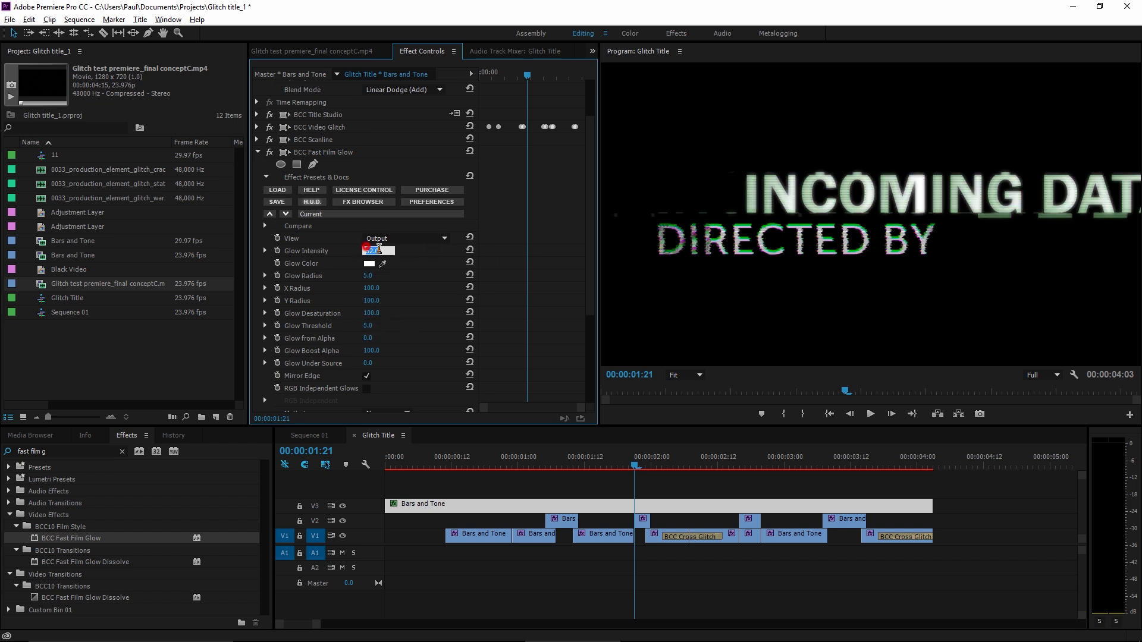
text(40)
key(Return)
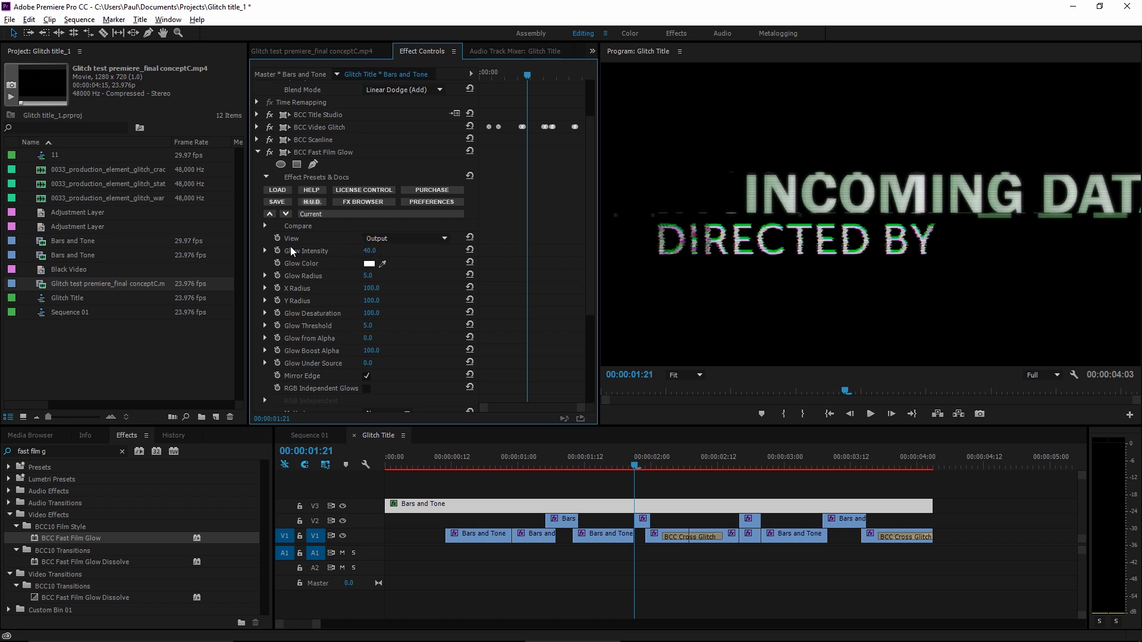
click(258, 152)
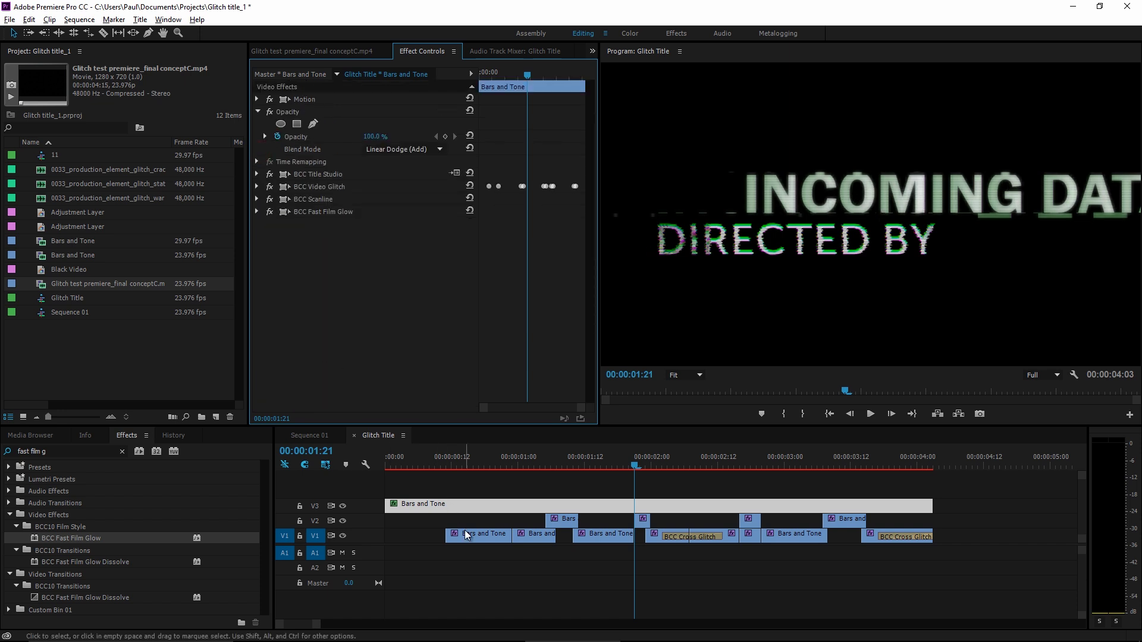
Step: Create a new adjustment layer in the project bin
click(93, 357)
right_click(92, 356)
mouse_move(174, 405)
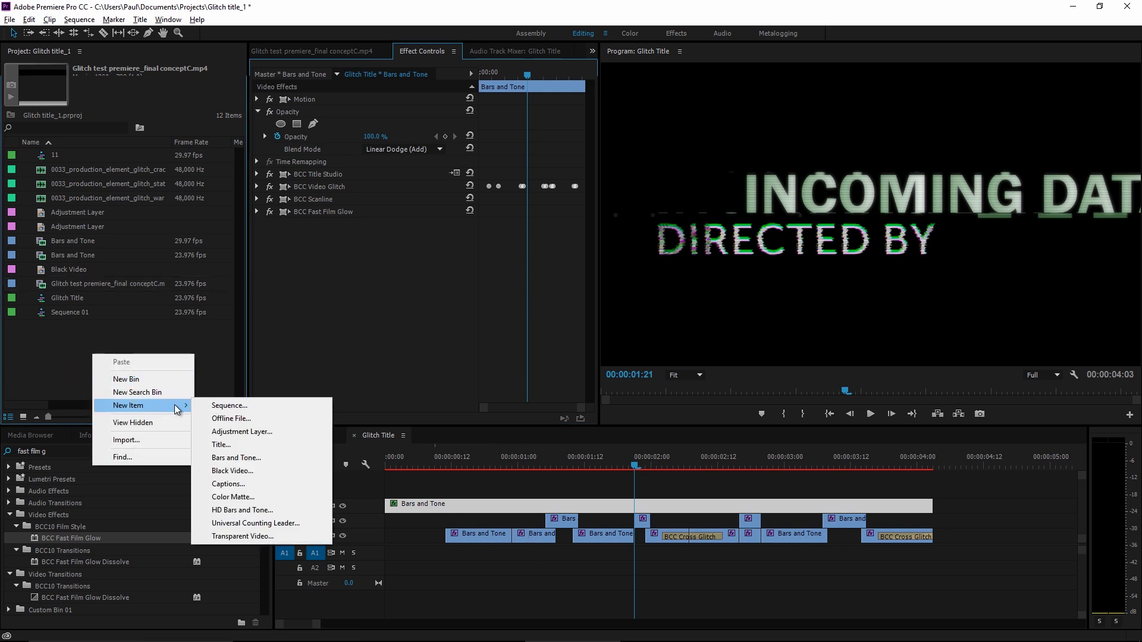
click(232, 432)
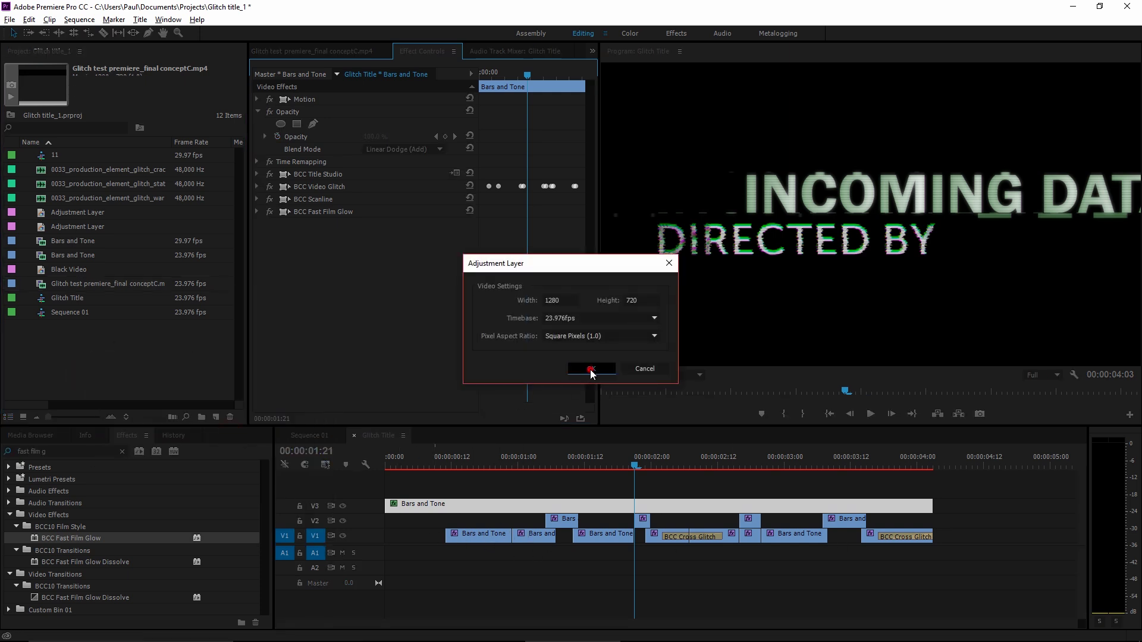
click(590, 369)
Step: Move the Bars and Tone title up to V4, lay the adjustment layer beneath it on V3, and delete the leftover
mouse_move(41, 241)
mouse_down()
mouse_move(42, 257)
mouse_move(937, 510)
mouse_move(935, 520)
mouse_up()
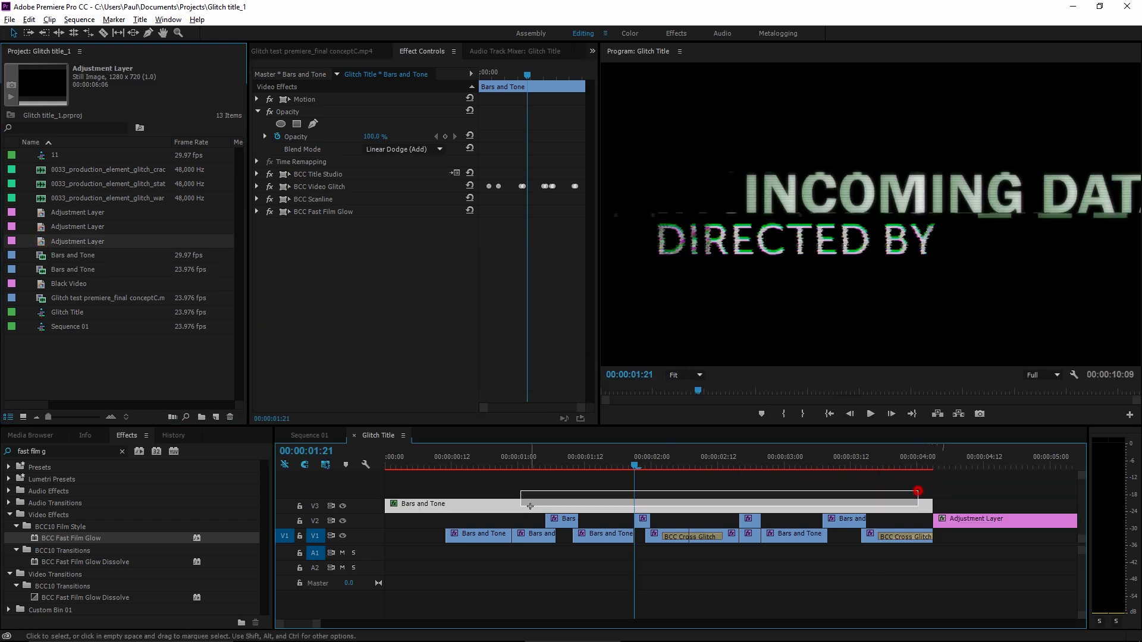
drag(405, 509, 404, 491)
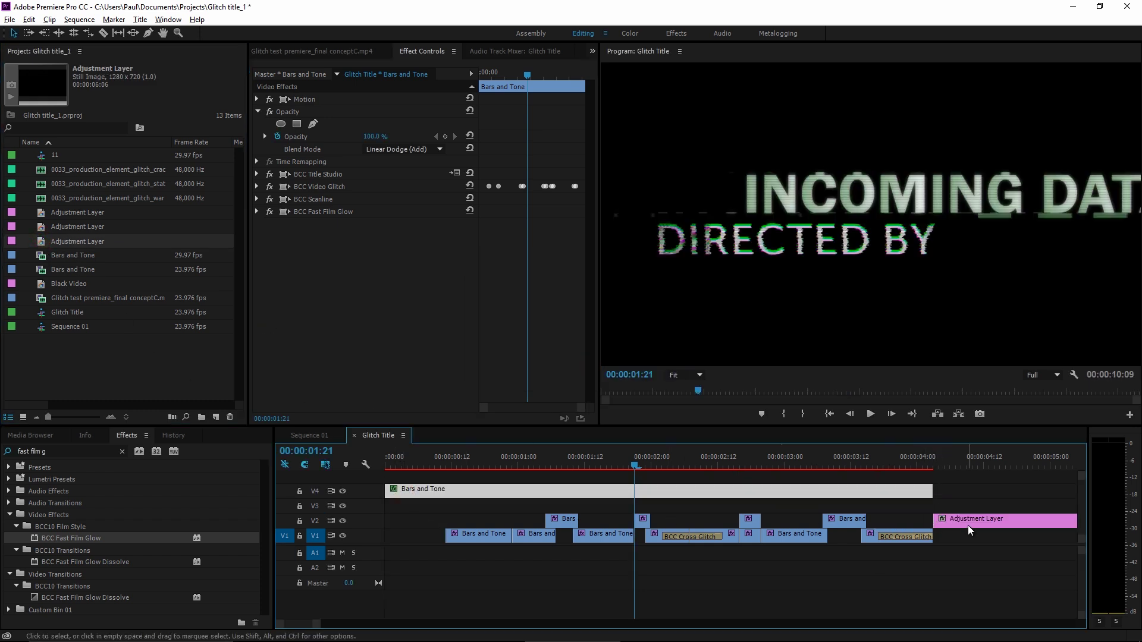
drag(969, 520, 938, 509)
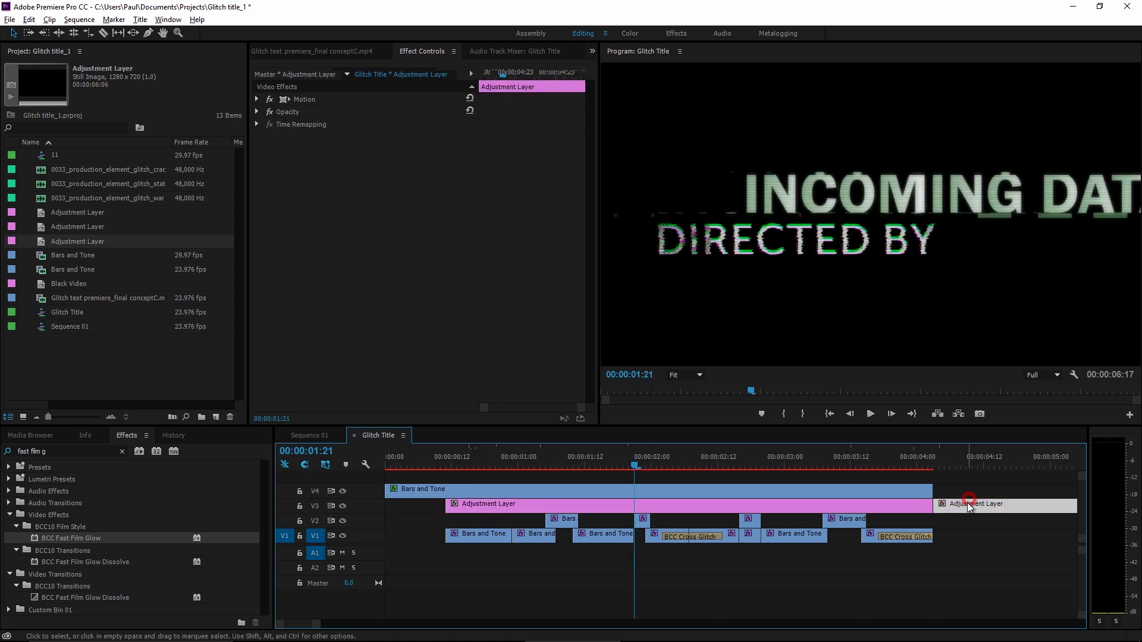
key(Delete)
click(514, 506)
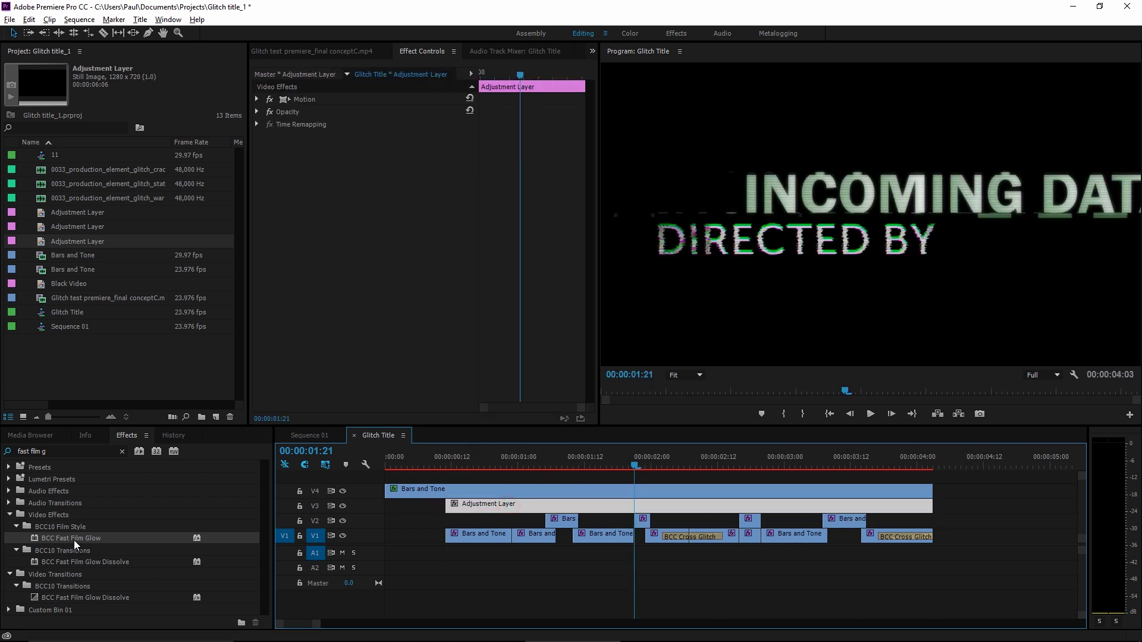
Step: Apply BCC Fast Film Glow to the V3 adjustment layer with Glow Intensity 25
drag(74, 539, 473, 510)
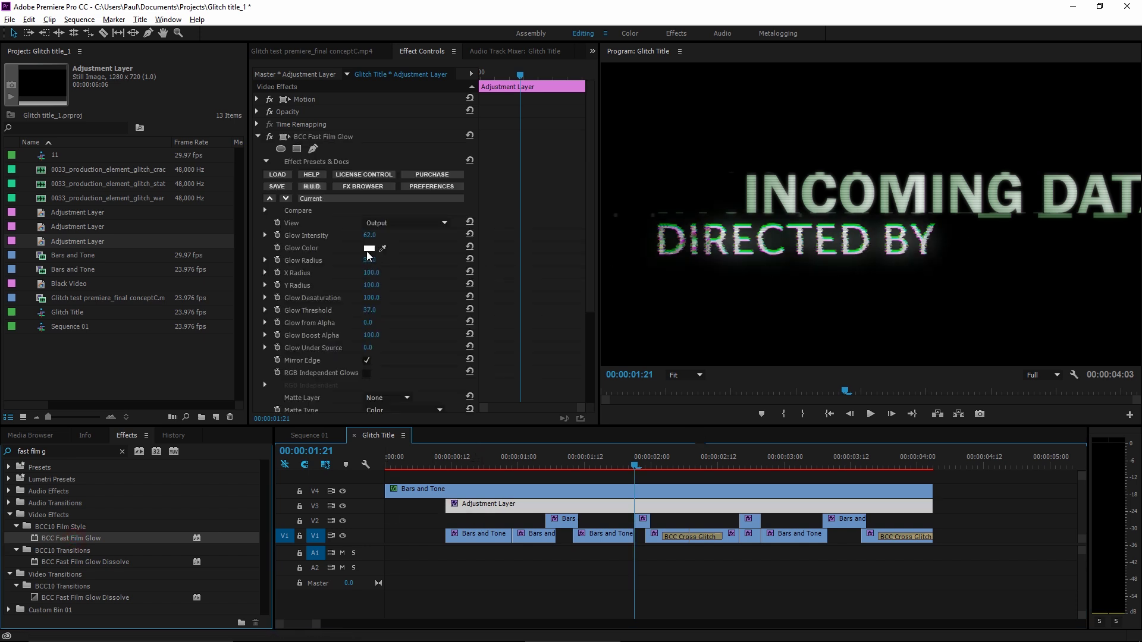
click(369, 236)
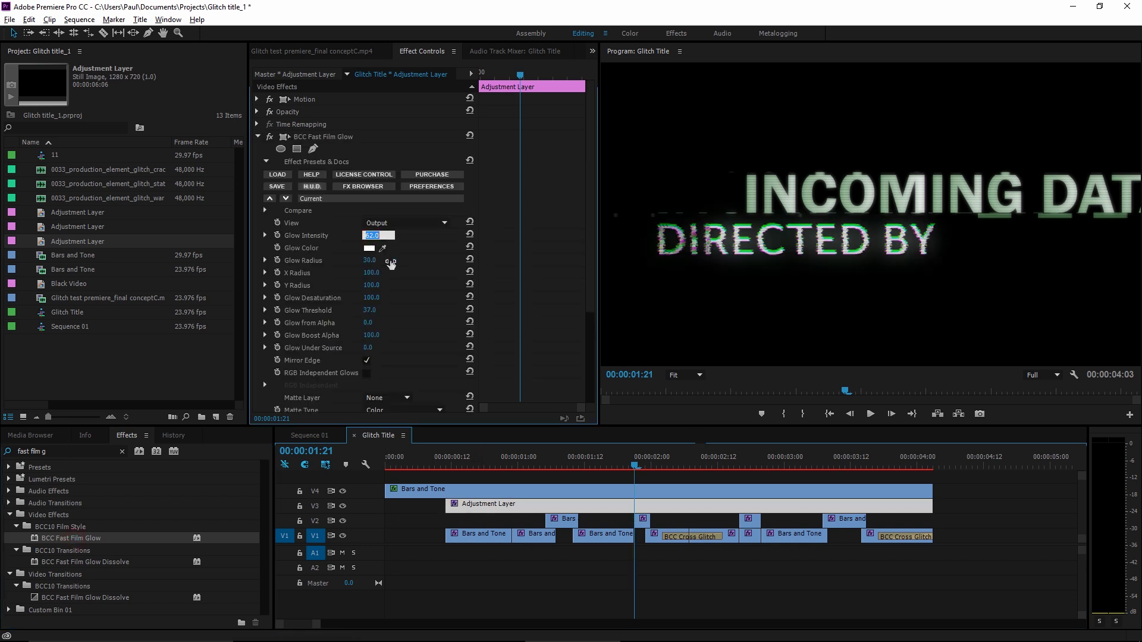
text(25)
key(Return)
scroll(347, 263, down, 1)
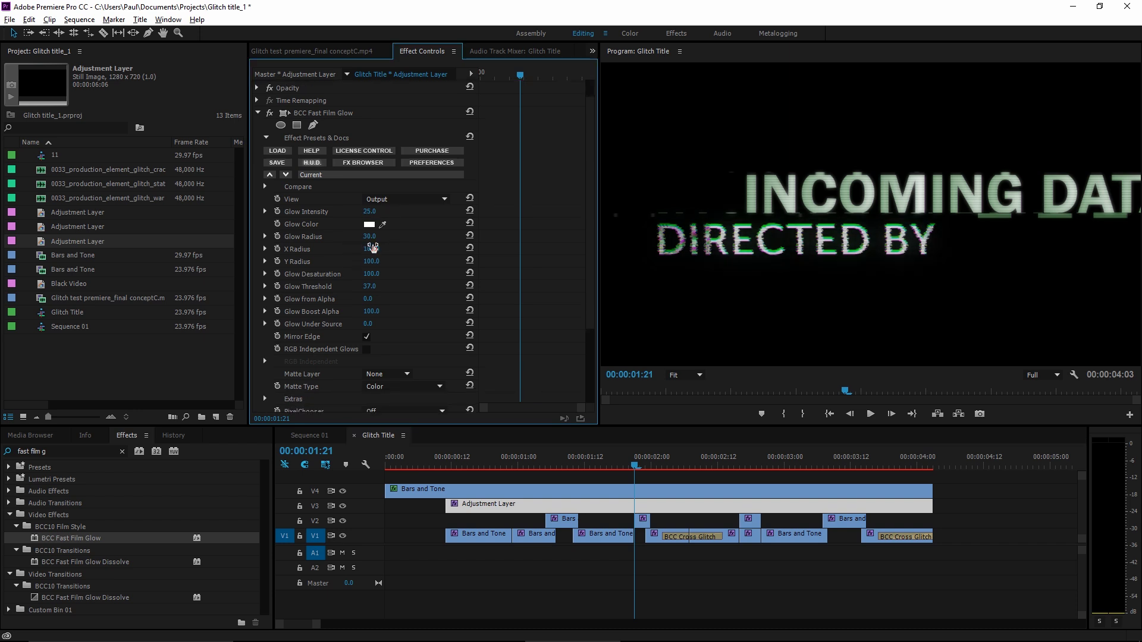
drag(634, 465, 806, 467)
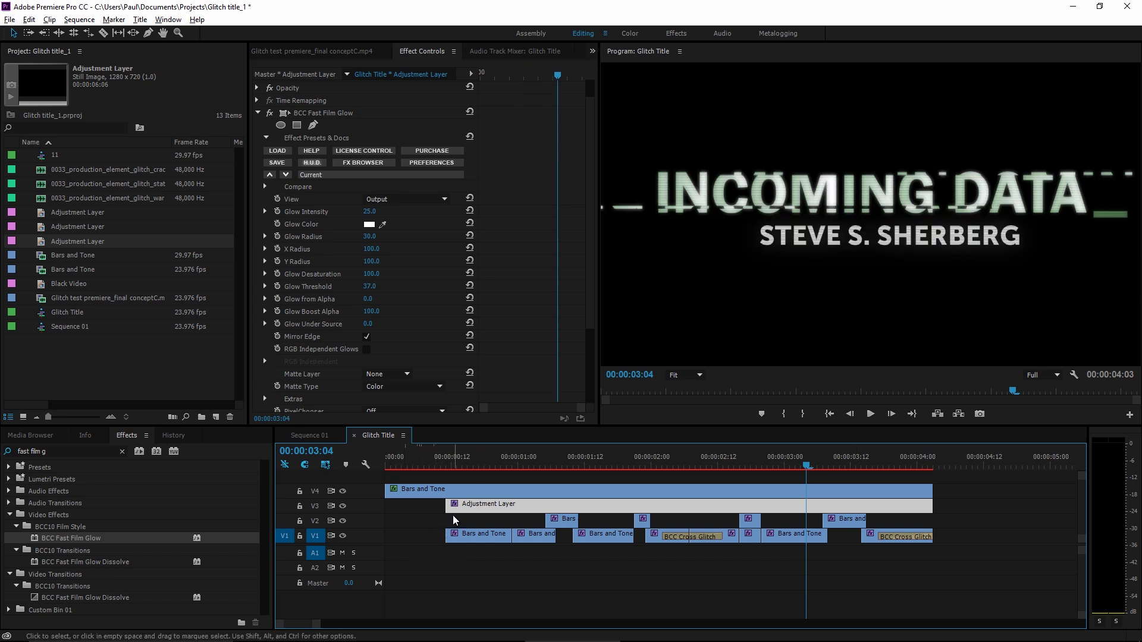
click(448, 461)
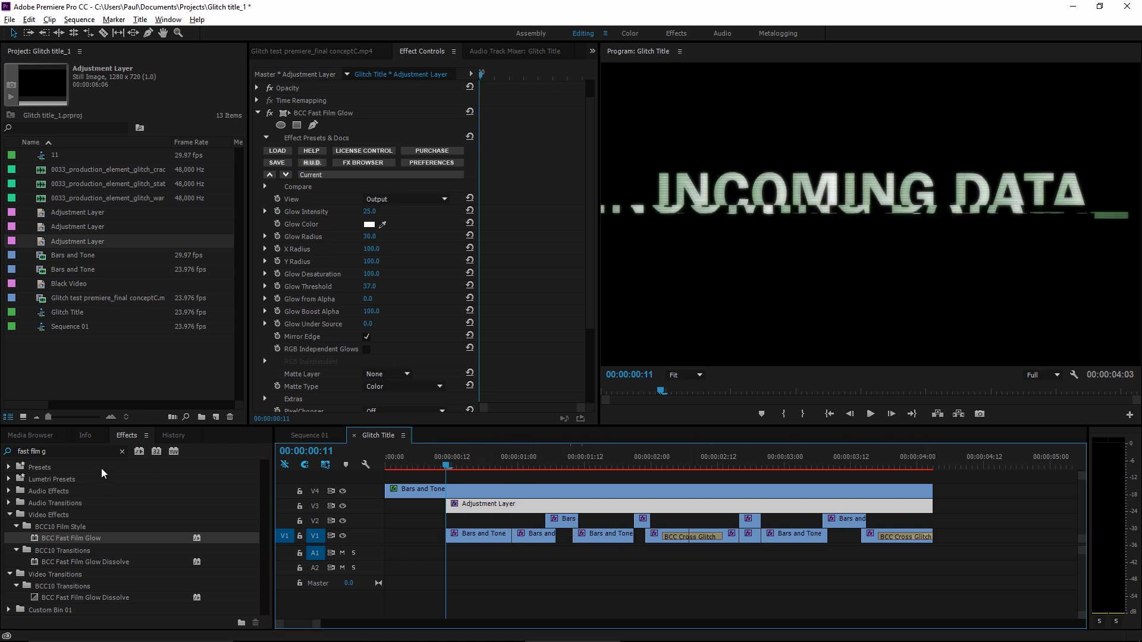
Step: Search effects for 'transform' and apply Transform to the adjustment layer
drag(59, 450, 3, 455)
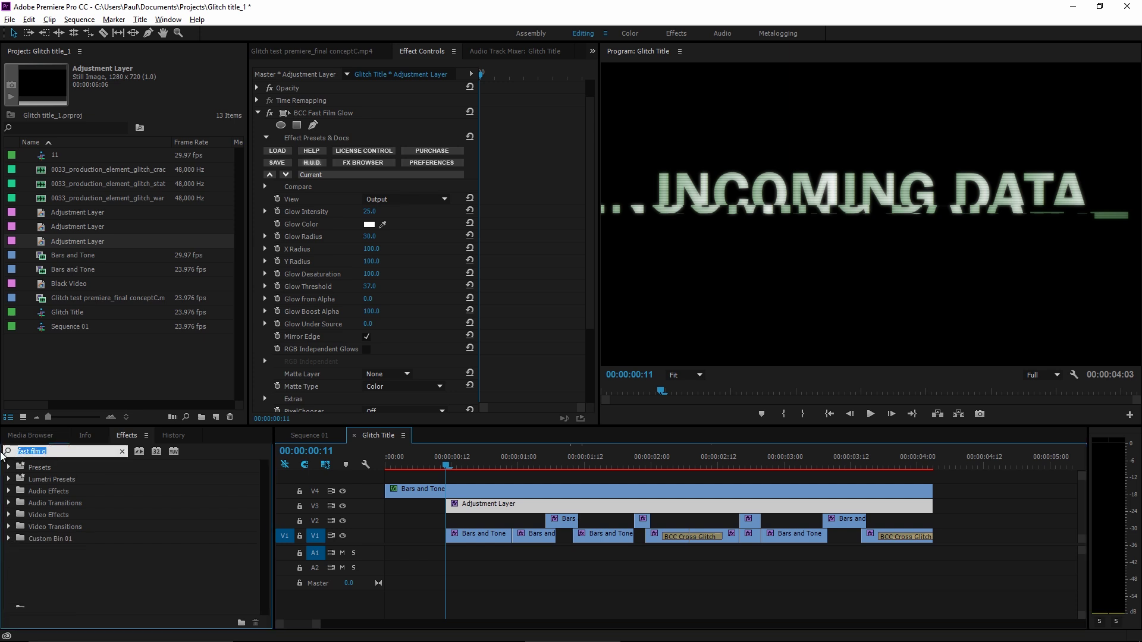
text(transform)
drag(57, 537, 507, 512)
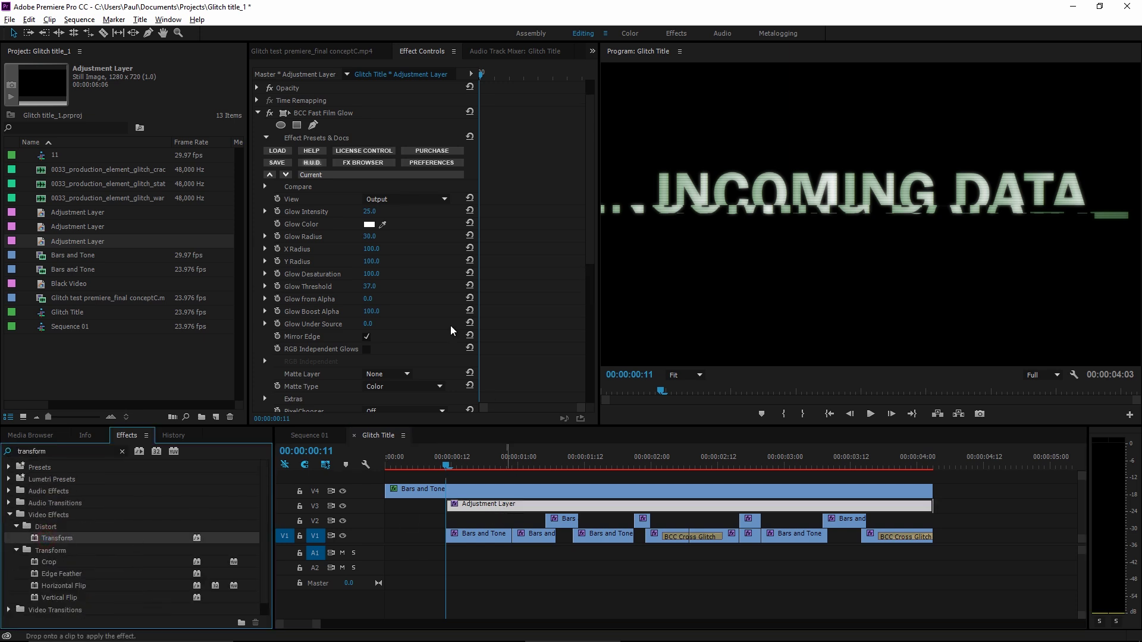
click(257, 113)
Step: Keyframe Transform Position so the titles drift right to X 686 by 4 seconds
click(314, 150)
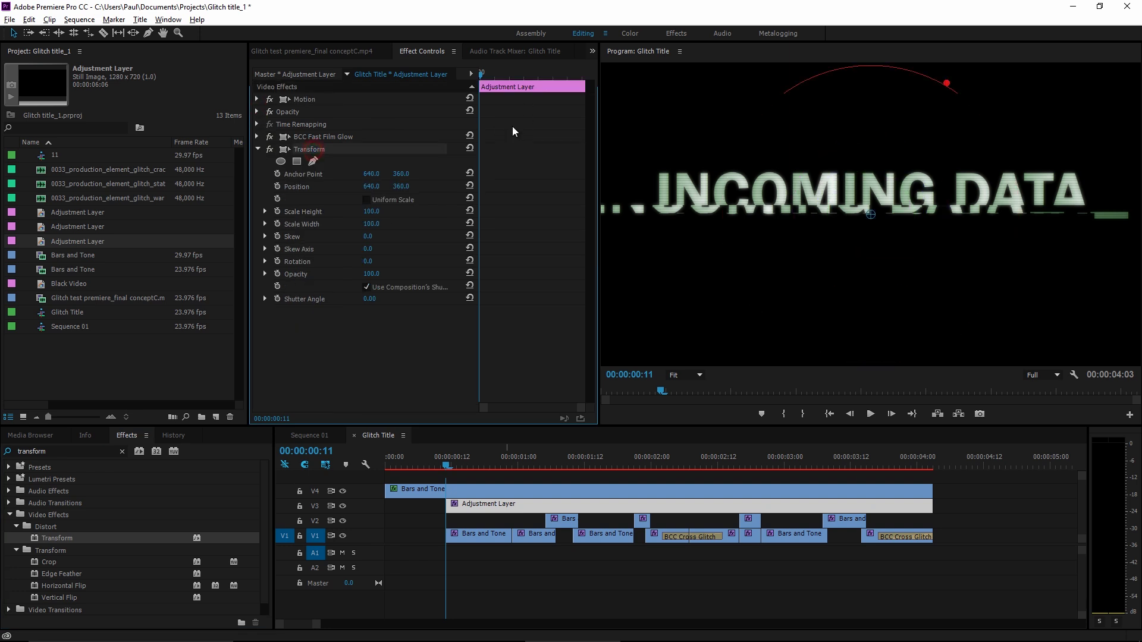
click(277, 186)
drag(535, 458, 928, 466)
drag(377, 189, 401, 189)
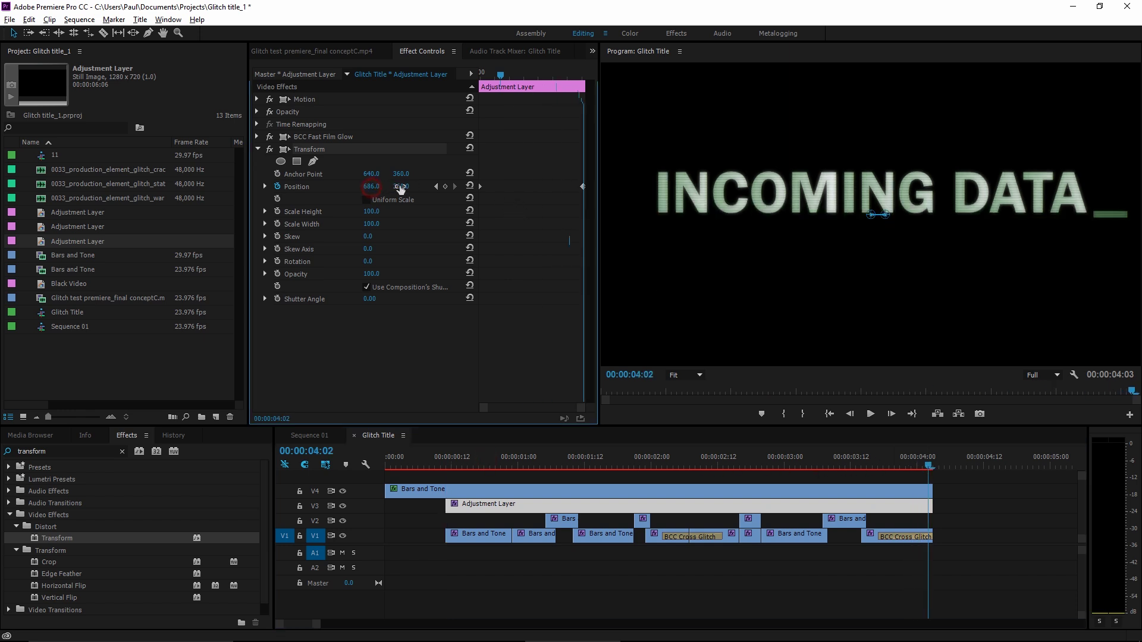
click(876, 462)
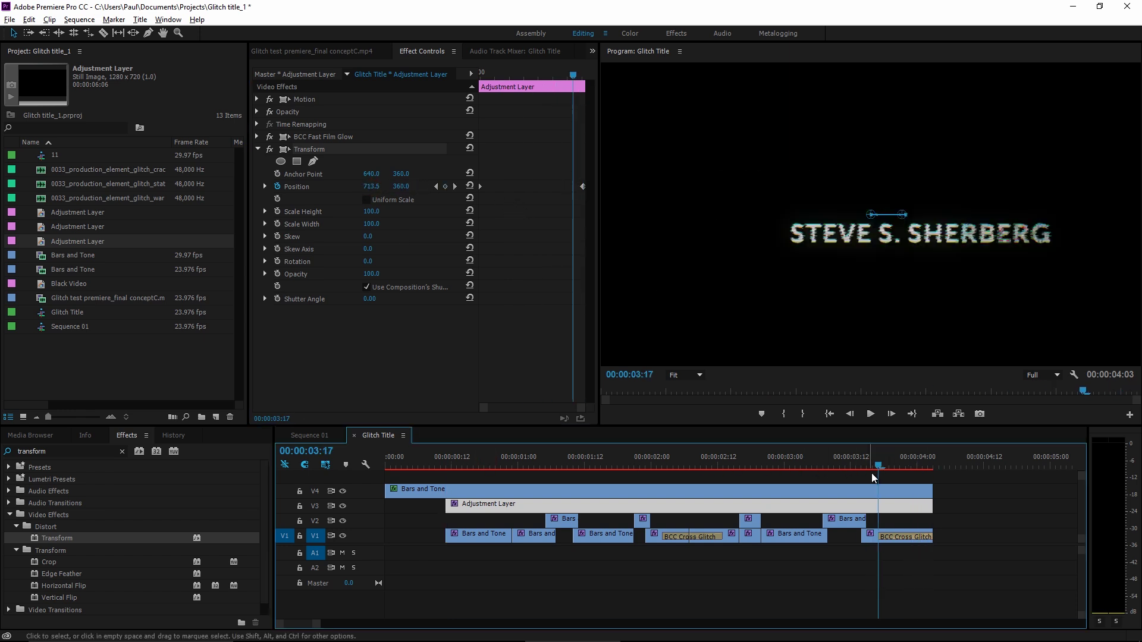
click(906, 462)
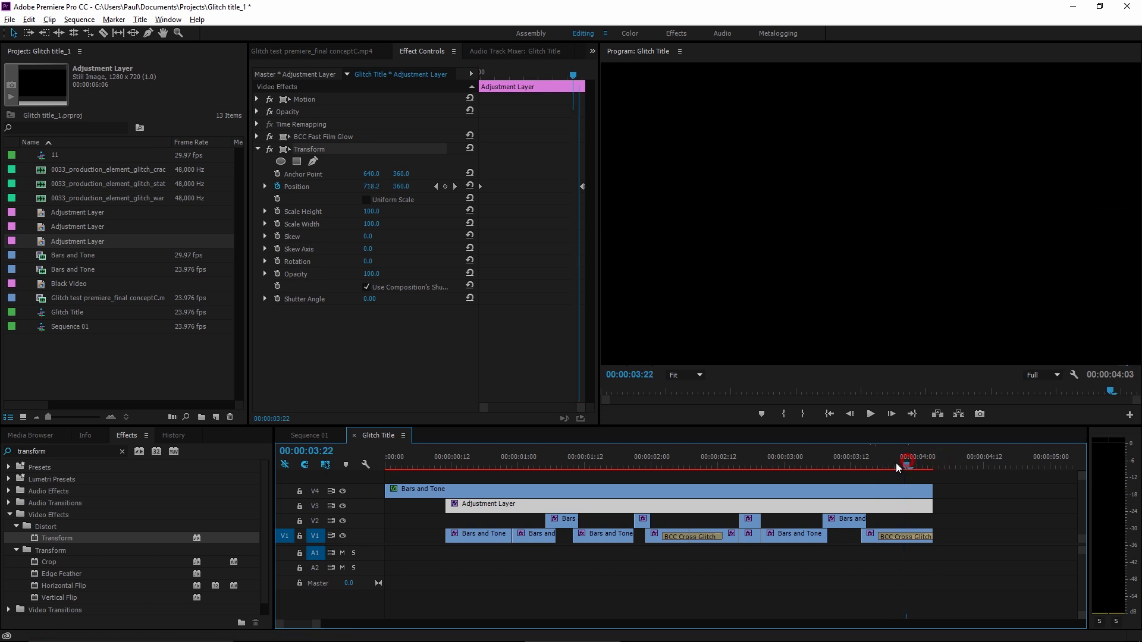
click(123, 363)
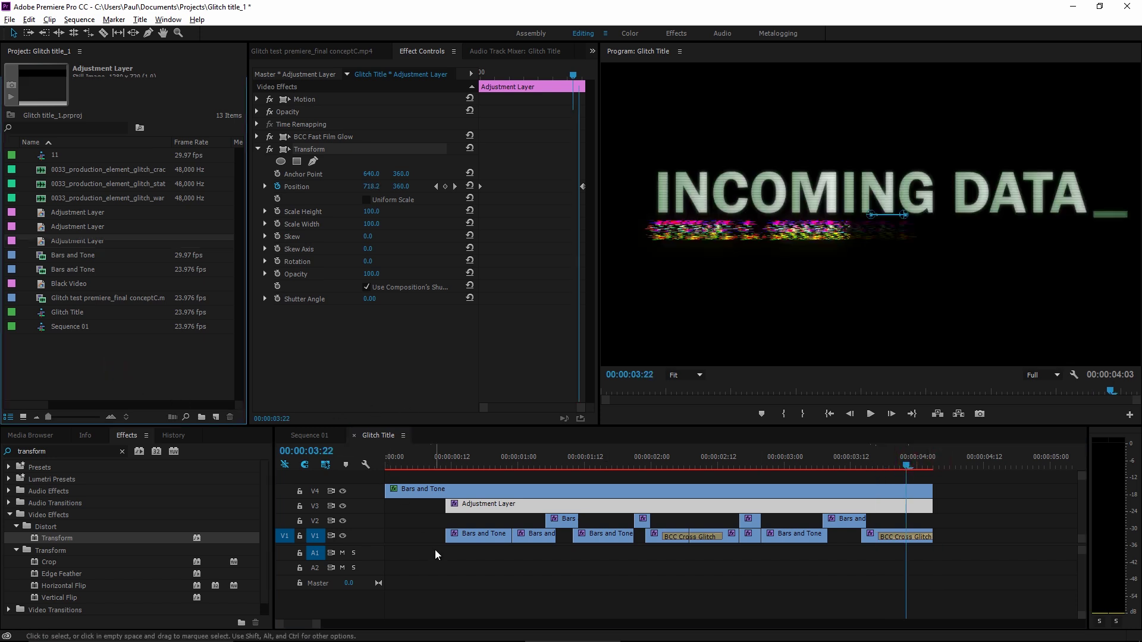
Step: Move all title clips up one track and place a Black Video clip on V1
drag(944, 541, 406, 488)
click(418, 462)
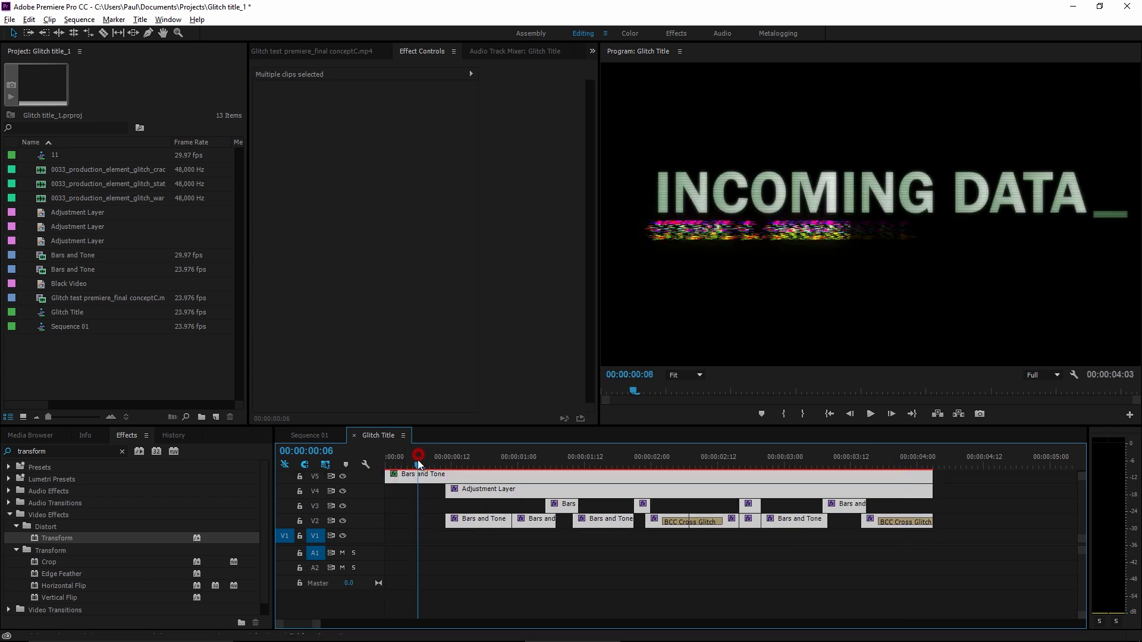
click(46, 361)
drag(41, 284, 397, 541)
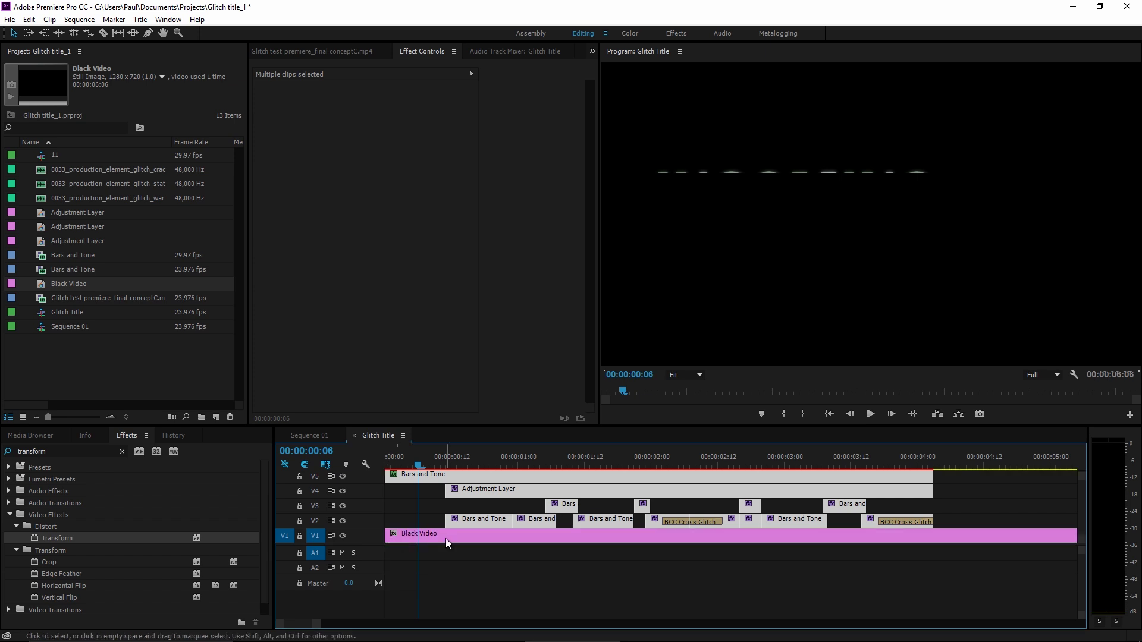
Step: Apply BCC Scanline to the Black Video clip with the FastAndFine preset
click(122, 451)
click(55, 451)
text(scan)
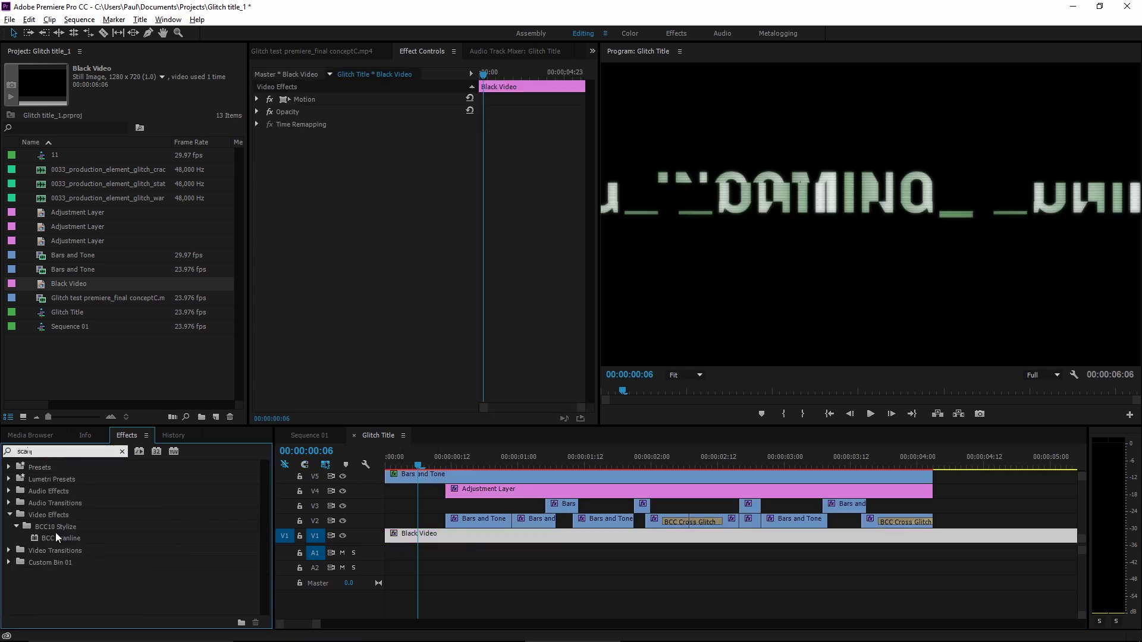
double_click(56, 537)
click(343, 198)
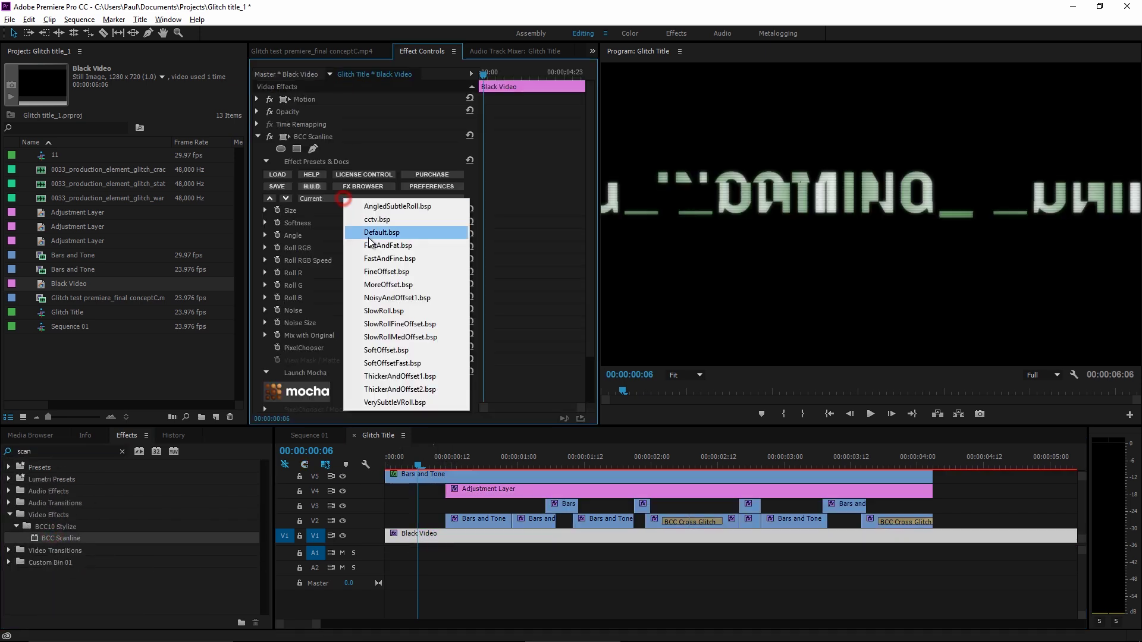
click(374, 256)
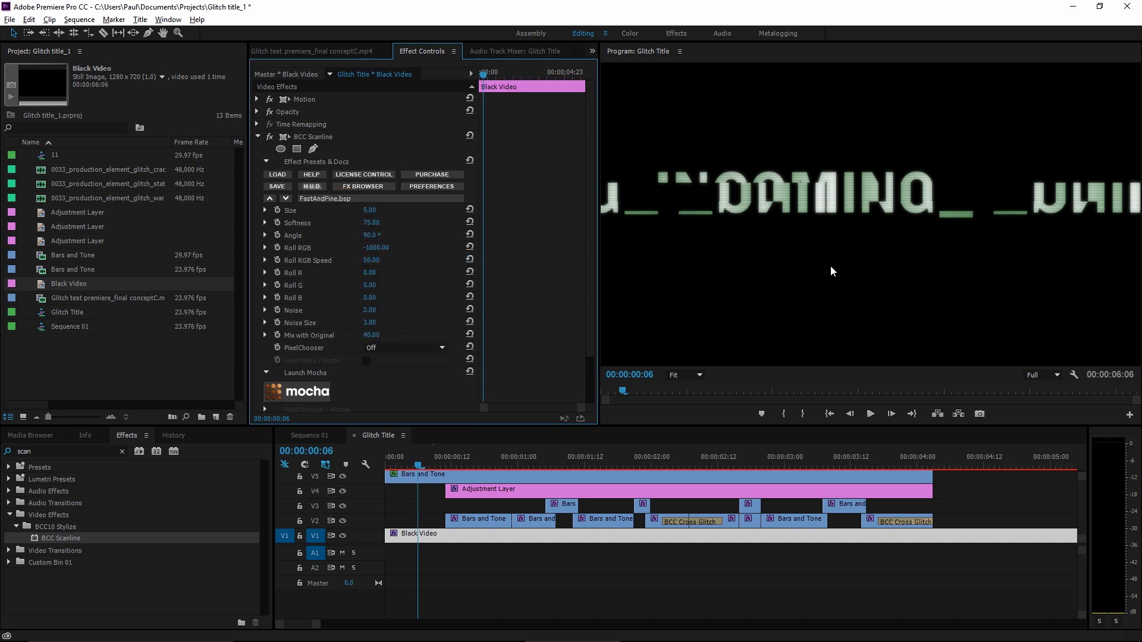
Step: Set the V5 Bars and Tone clip's opacity to 85%, then scrub through the titles to preview
click(449, 473)
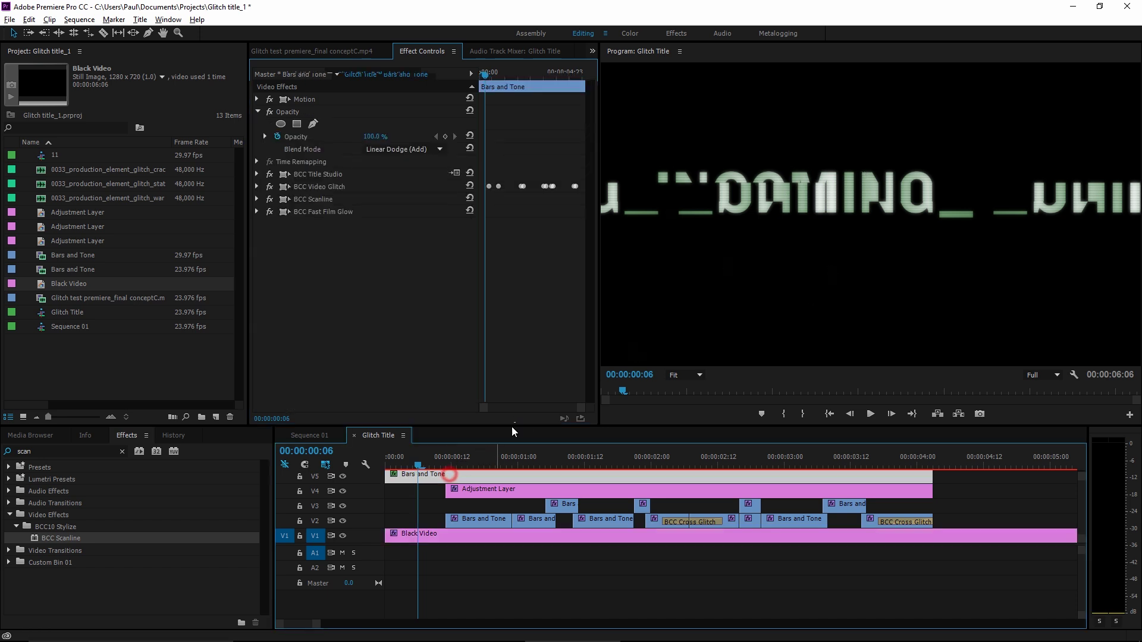
click(277, 137)
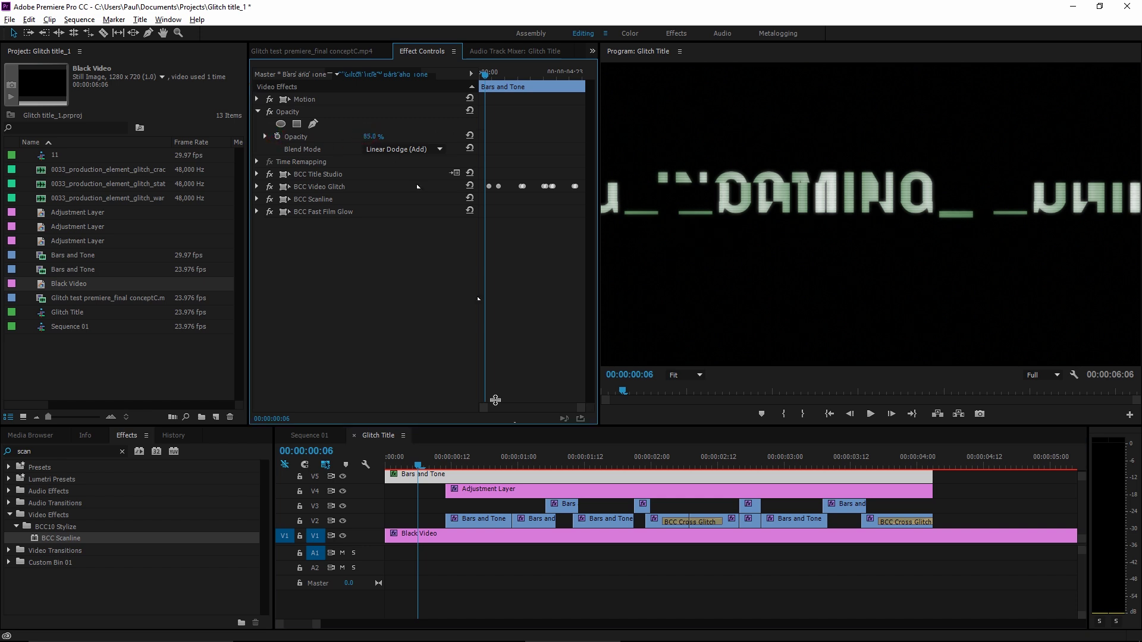
click(495, 465)
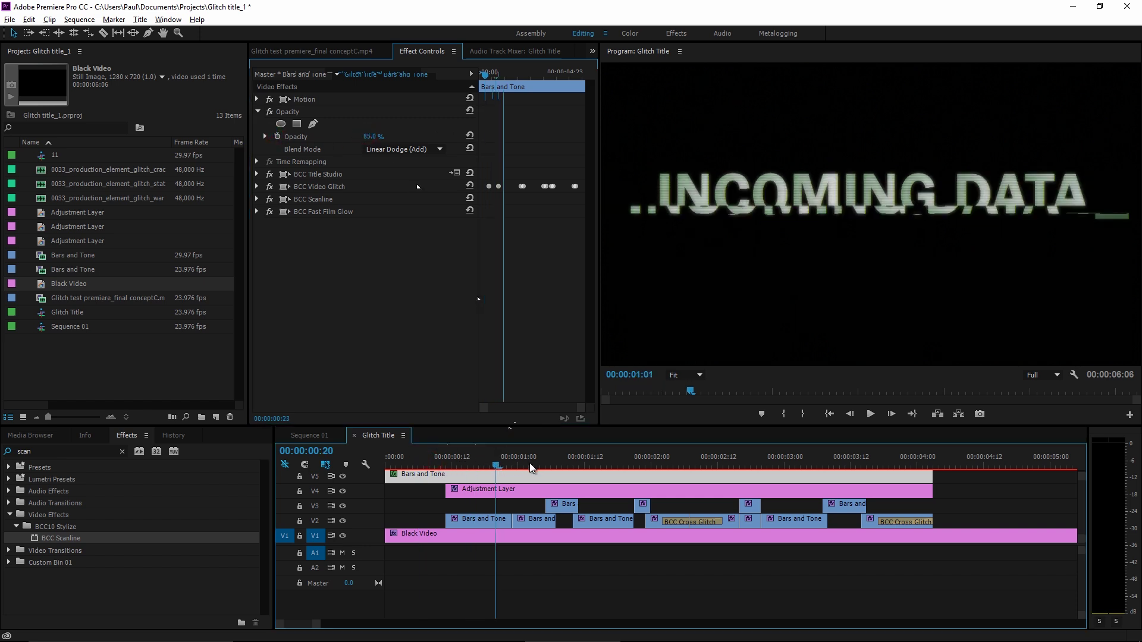
drag(531, 468, 789, 465)
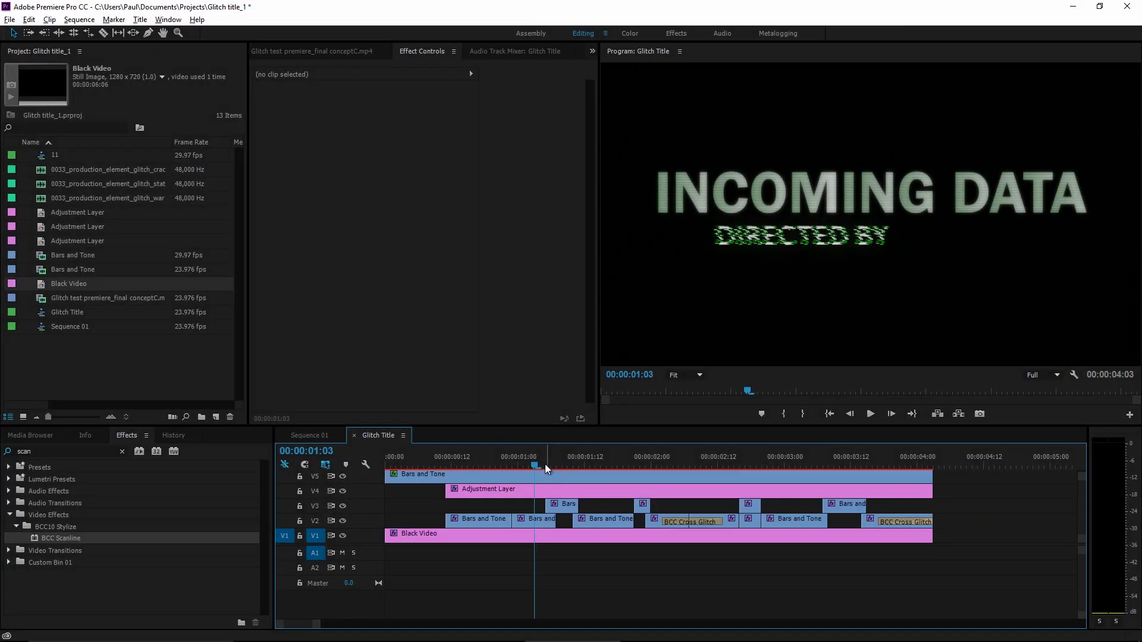
drag(547, 469, 626, 467)
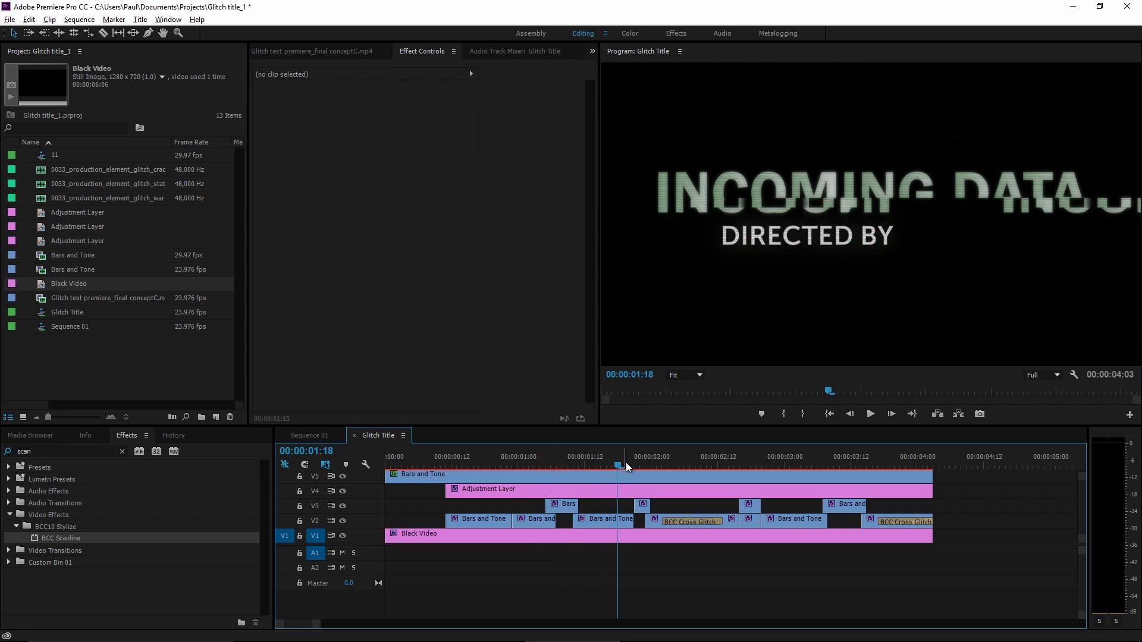